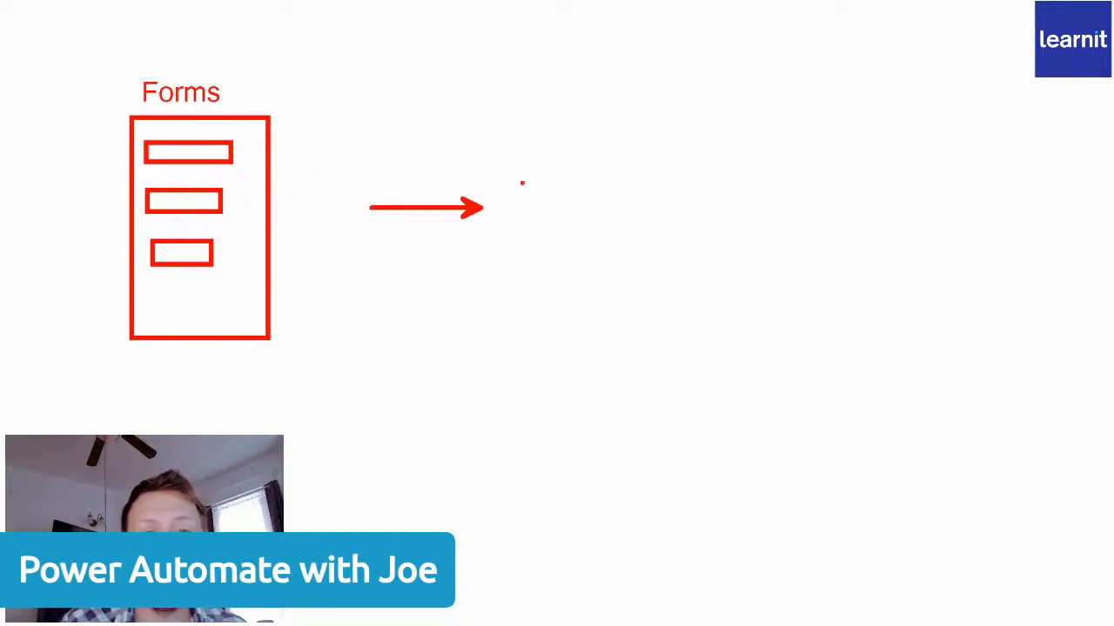
Draw a large blue box beyond the arrow's tip, label it "Teams" above and write "Chat" inside its upper corner.
{"action": "left_click_drag", "start_coordinate": [507, 118], "coordinate": [930, 327]}
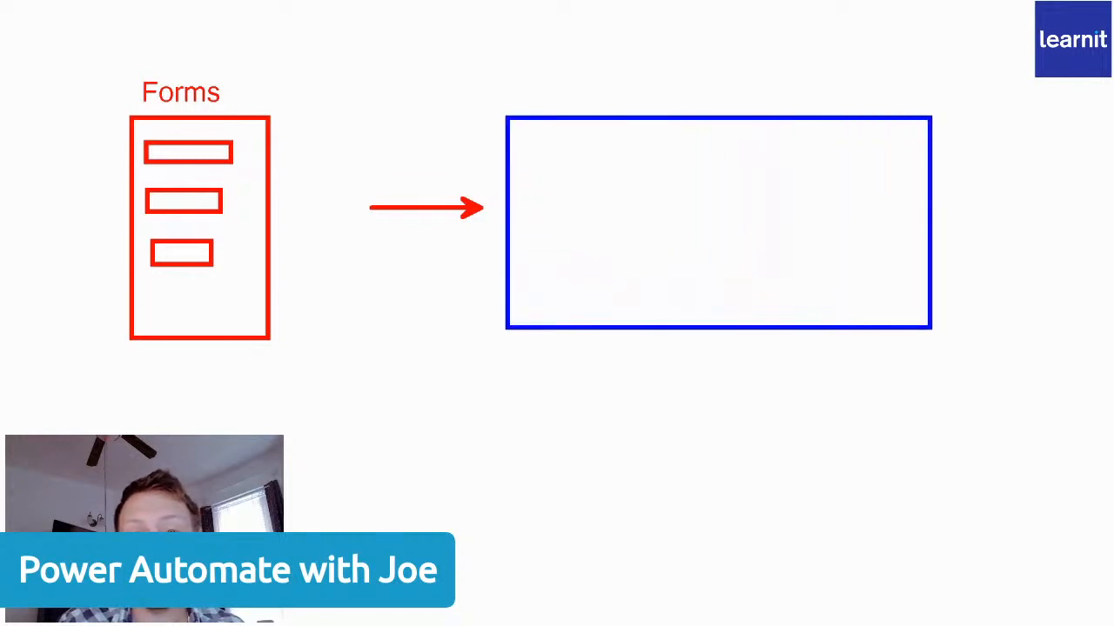
{"action": "type", "text": "Teams"}
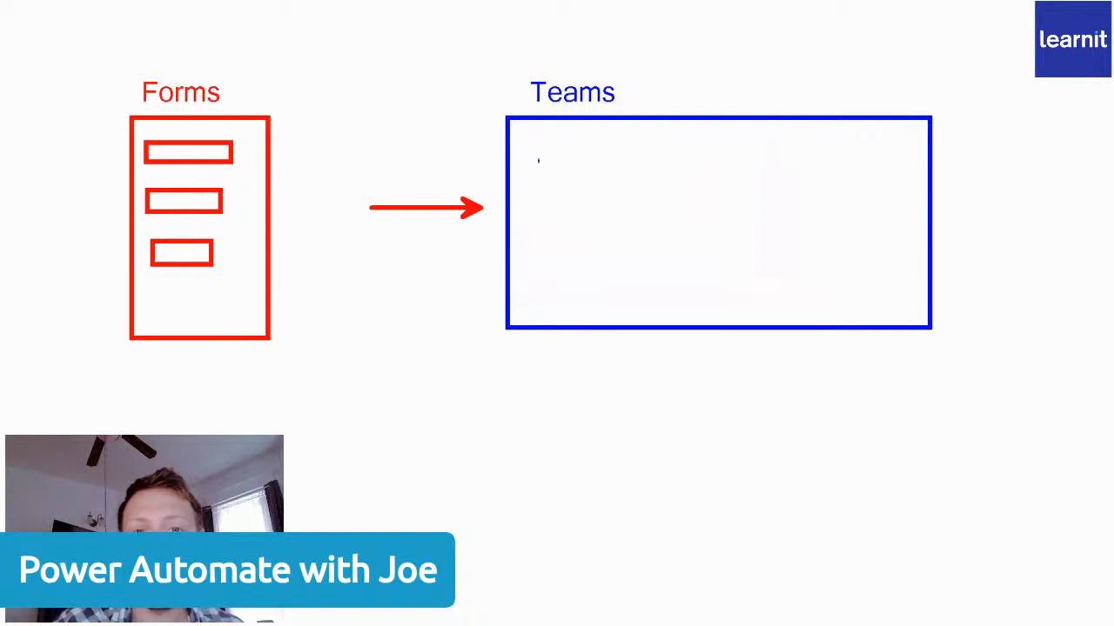
{"action": "left_click", "coordinate": [523, 133]}
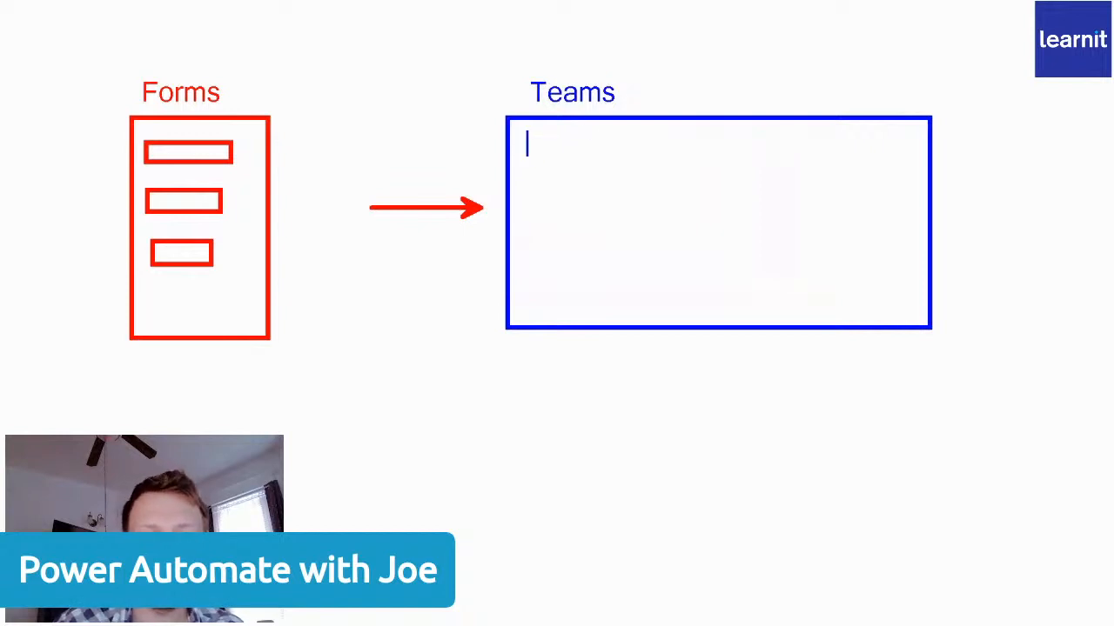
{"action": "type", "text": "Chat"}
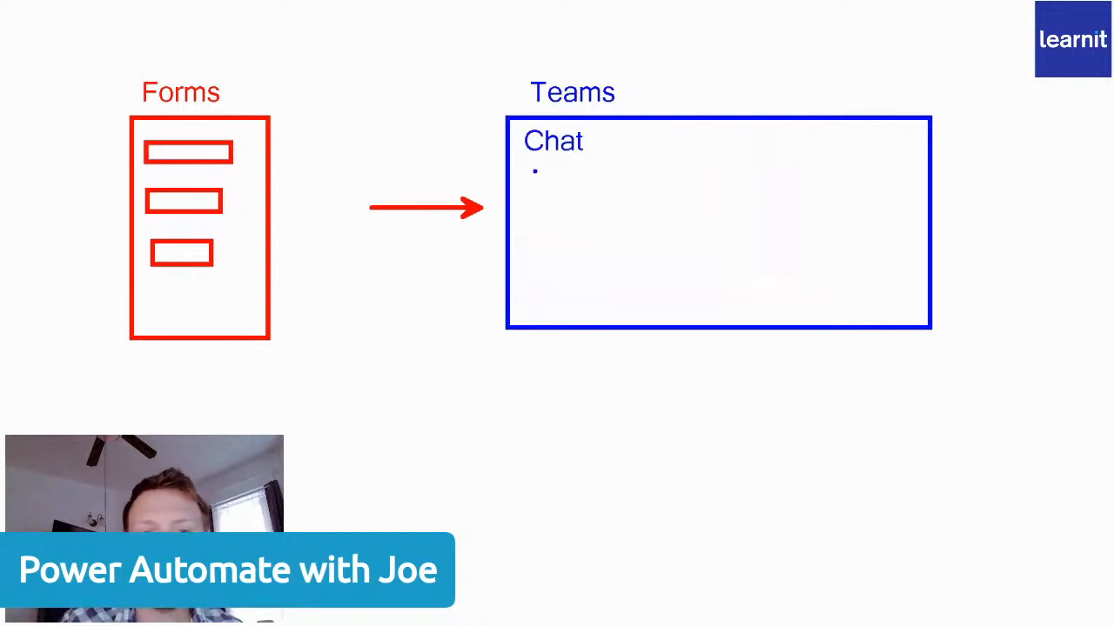
Sketch a chat list with a header line under "Chat" and a message pane with a nested box beside it, and exit the whiteboard.
{"action": "left_click_drag", "start_coordinate": [522, 160], "coordinate": [613, 302]}
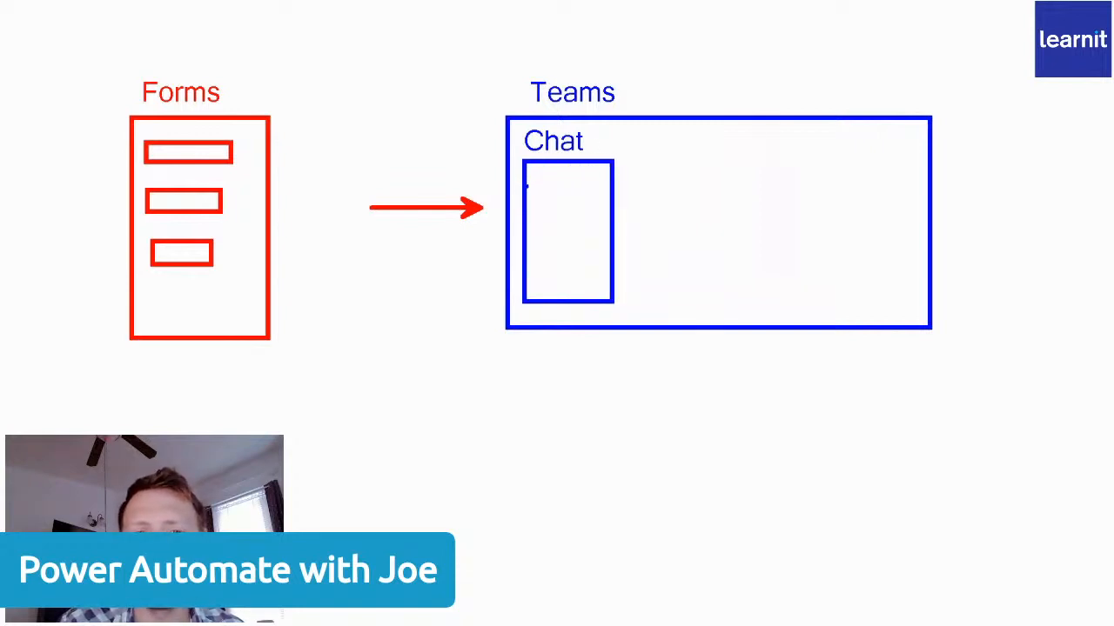
{"action": "mouse_move", "coordinate": [526, 185]}
{"action": "left_mouse_down"}
{"action": "mouse_move", "coordinate": [589, 170]}
{"action": "mouse_move", "coordinate": [614, 175]}
{"action": "mouse_move", "coordinate": [612, 188]}
{"action": "left_mouse_up"}
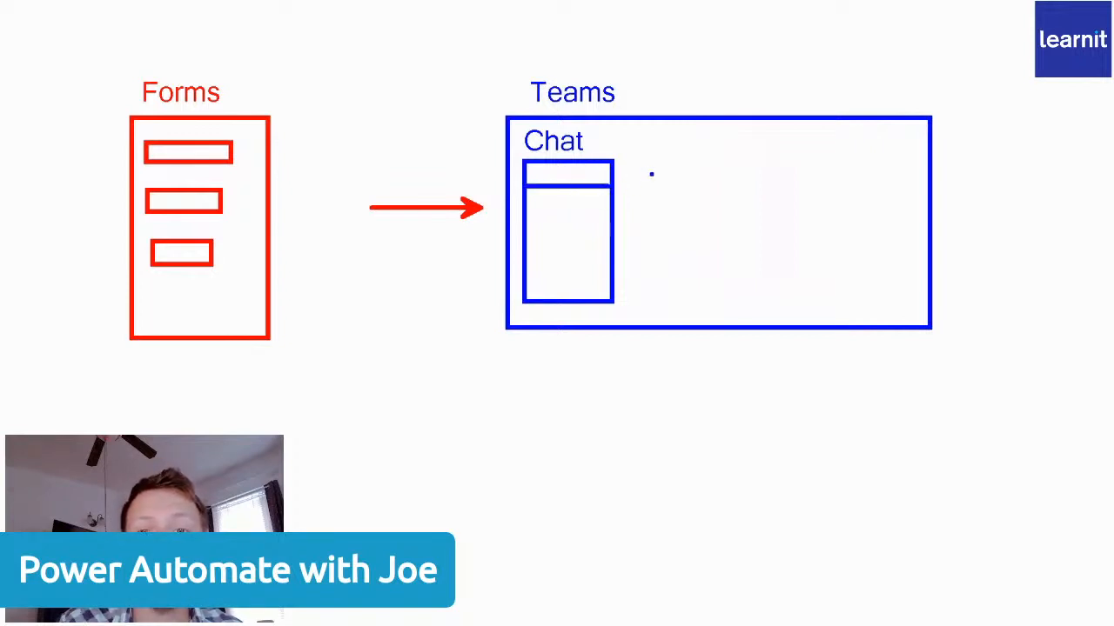
{"action": "left_click_drag", "start_coordinate": [649, 145], "coordinate": [866, 270]}
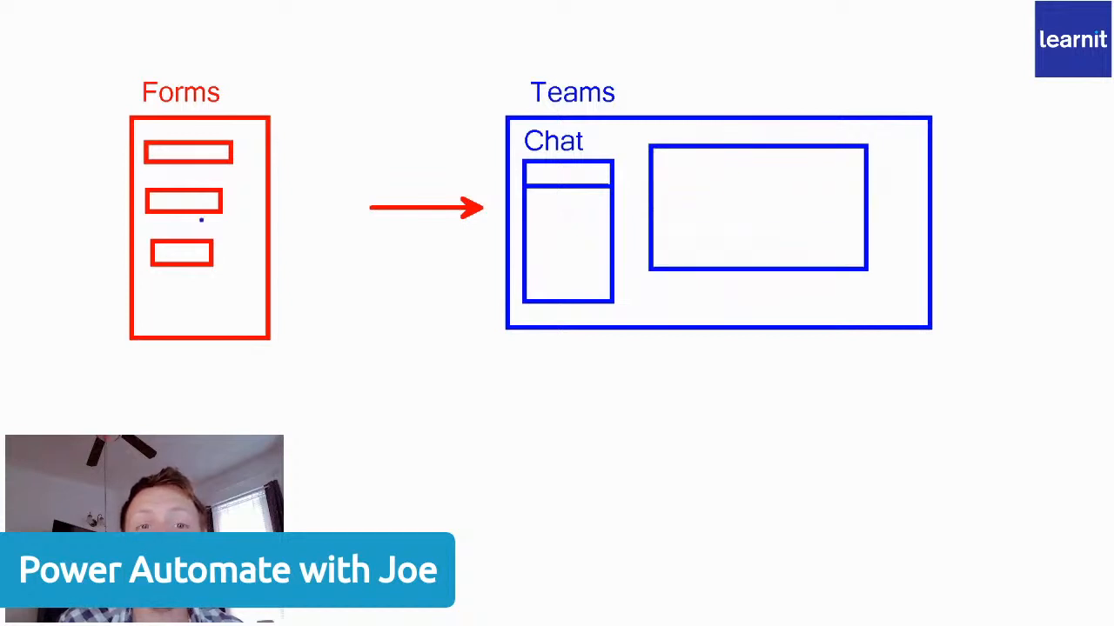
{"action": "mouse_move", "coordinate": [668, 158]}
{"action": "left_mouse_down"}
{"action": "mouse_move", "coordinate": [750, 186]}
{"action": "mouse_move", "coordinate": [775, 232]}
{"action": "left_mouse_up"}
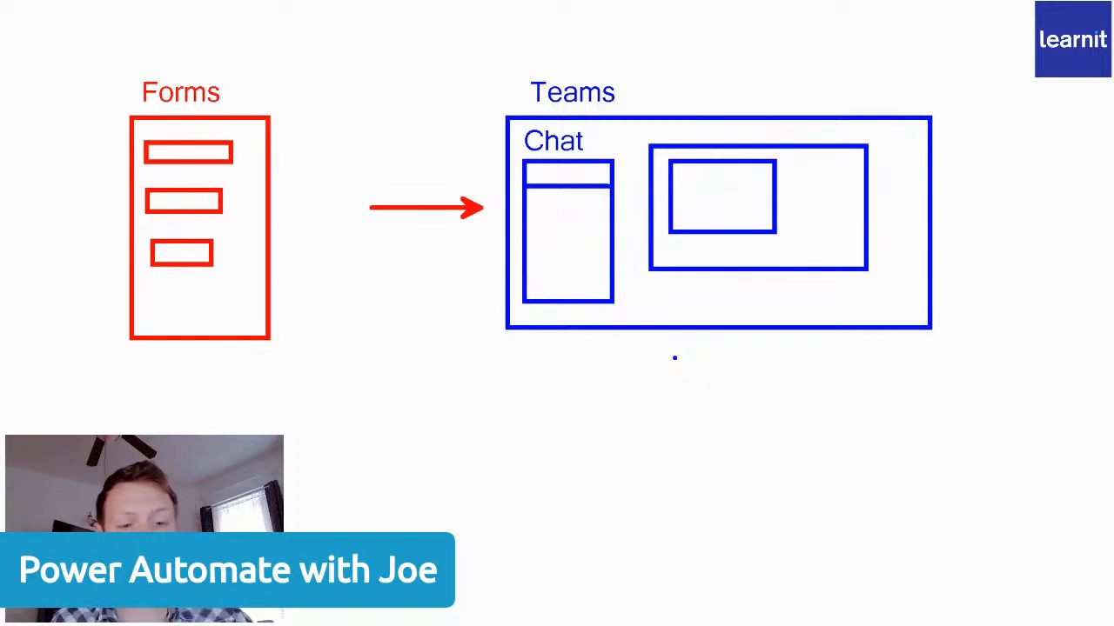
{"action": "key", "text": "r"}
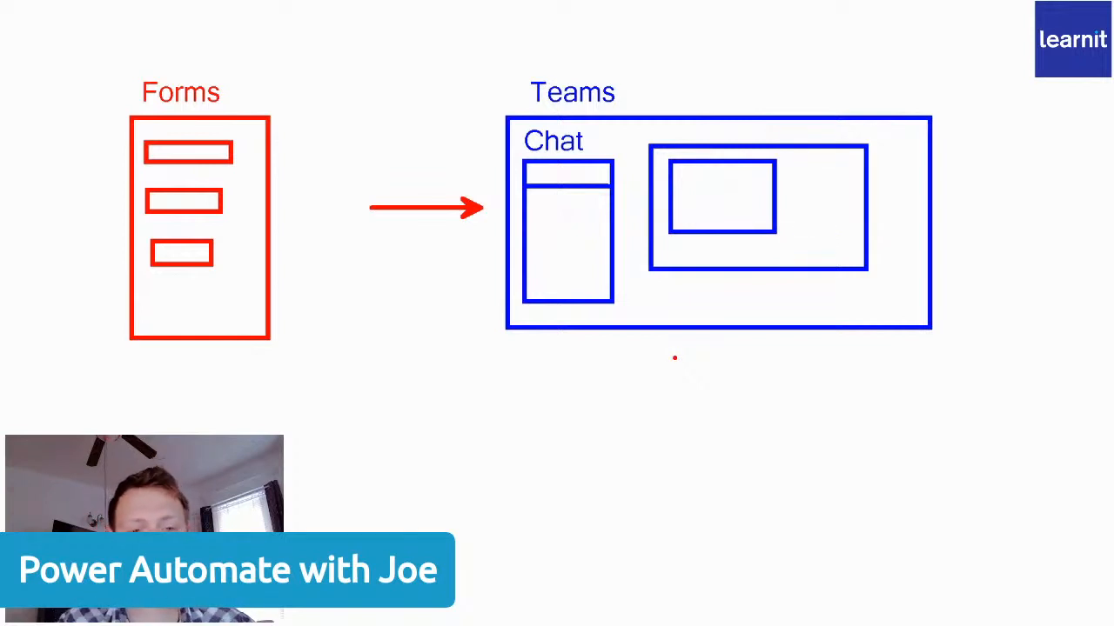
{"action": "key", "text": "Escape"}
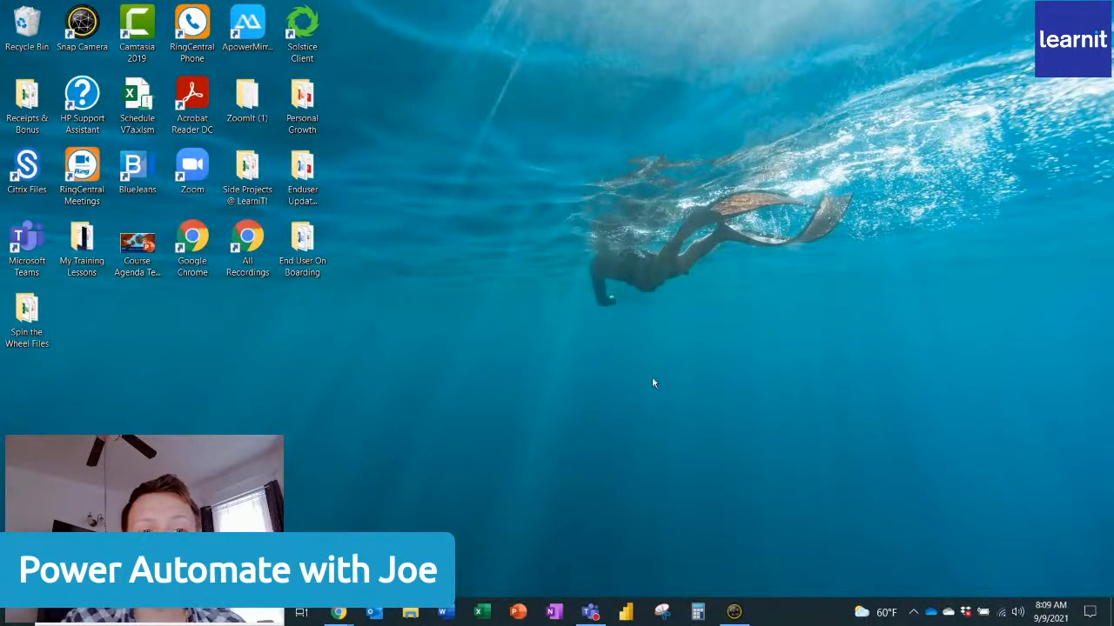
Switch to Google Chrome in a maximized window and go to office.com.
{"action": "double_click", "coordinate": [192, 239]}
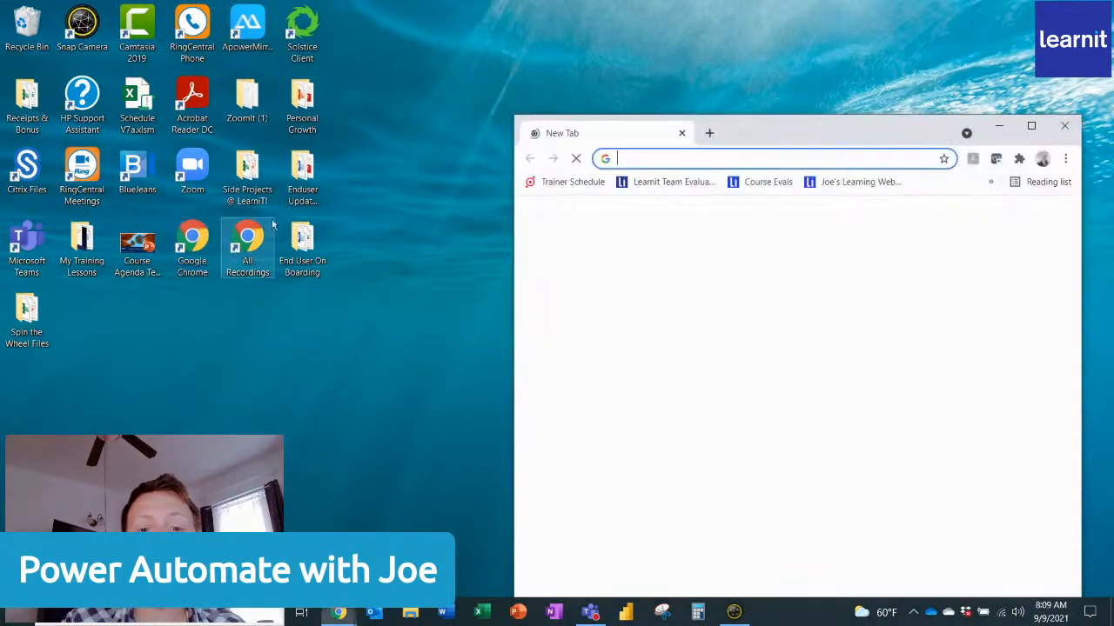
{"action": "left_click", "coordinate": [1031, 126]}
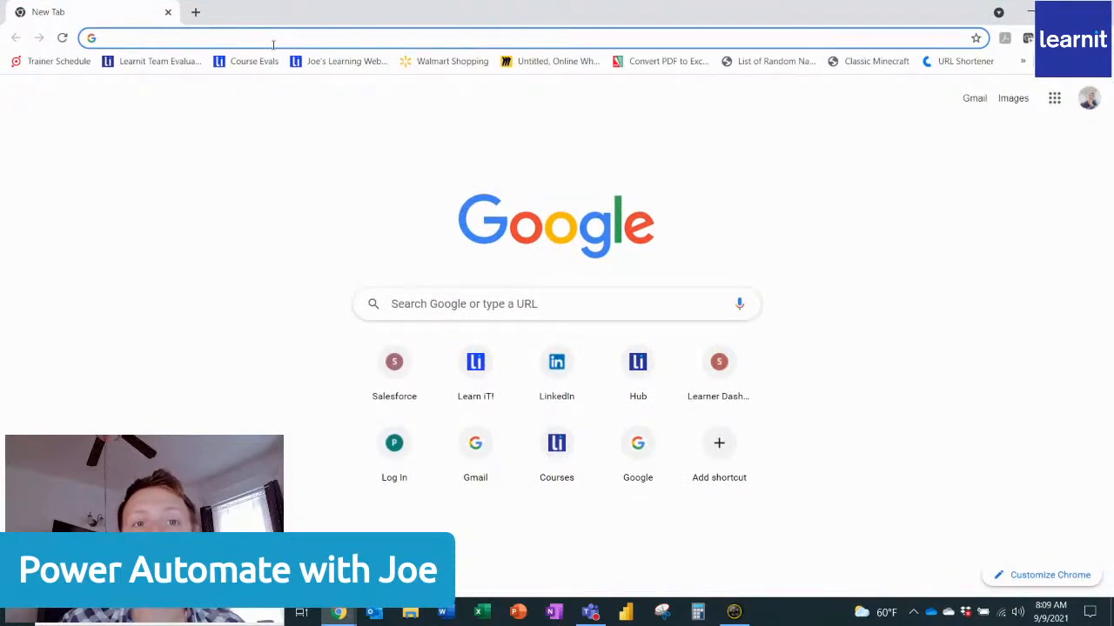
{"action": "type", "text": "office.com"}
{"action": "key", "text": "Return"}
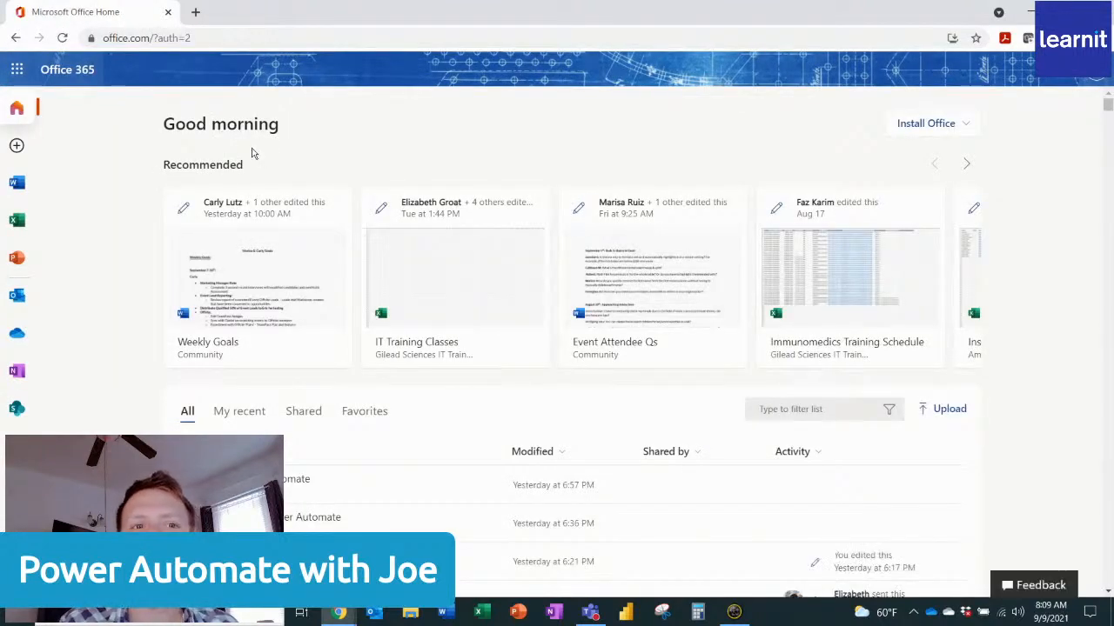
Open Microsoft Forms from the Office 365 home page and create a new form.
{"action": "scroll", "coordinate": [19, 400], "scroll_direction": "down", "scroll_amount": 2}
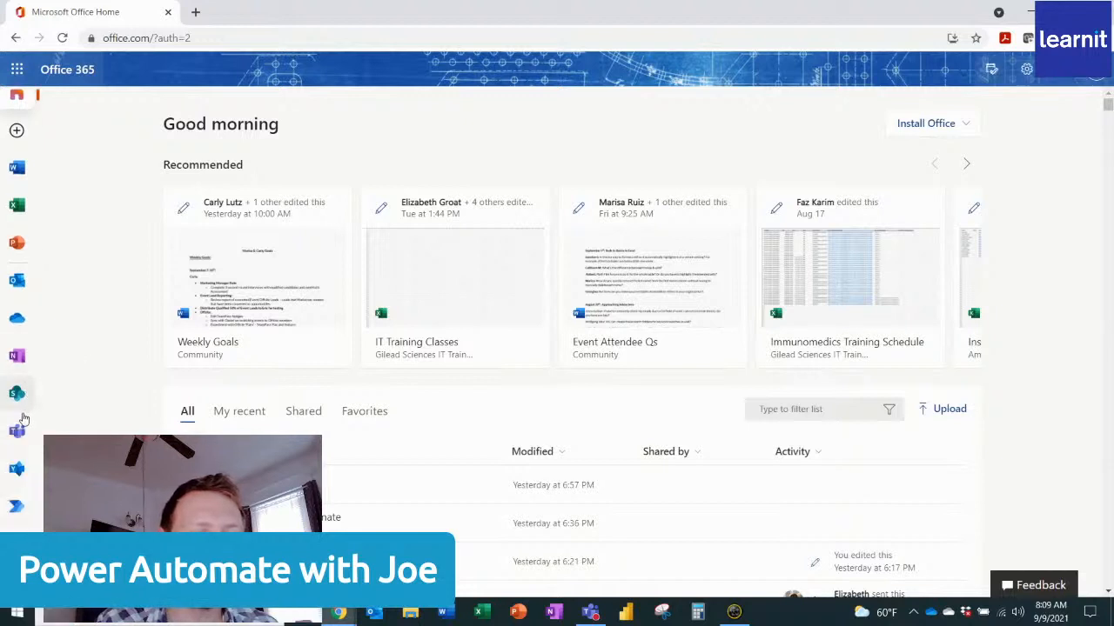
{"action": "scroll", "coordinate": [22, 423], "scroll_direction": "down", "scroll_amount": 1}
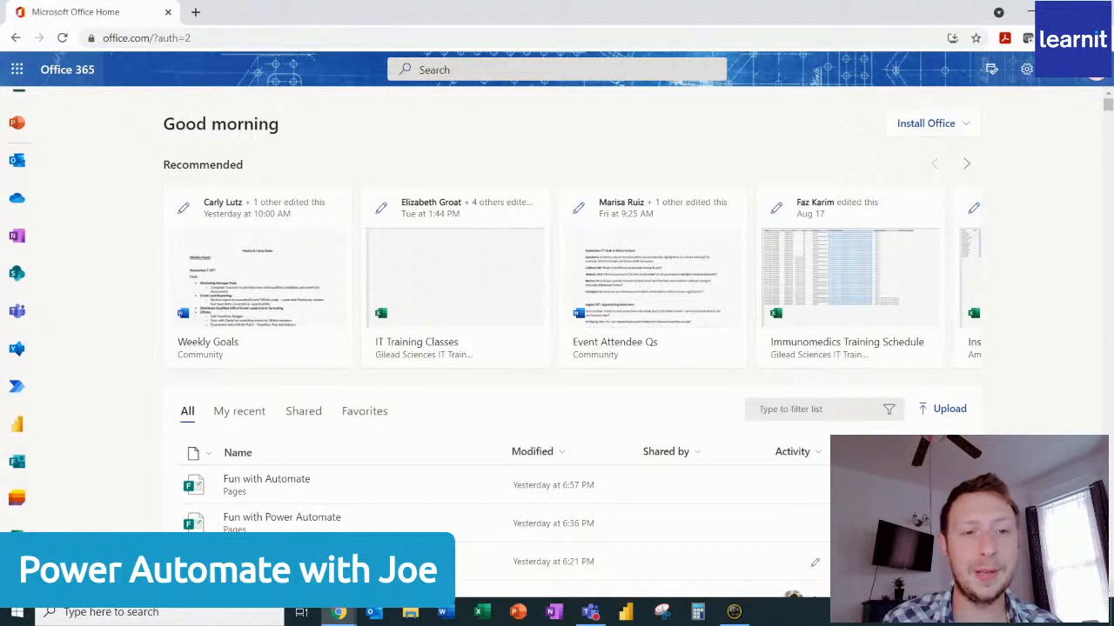
{"action": "left_click", "coordinate": [19, 465]}
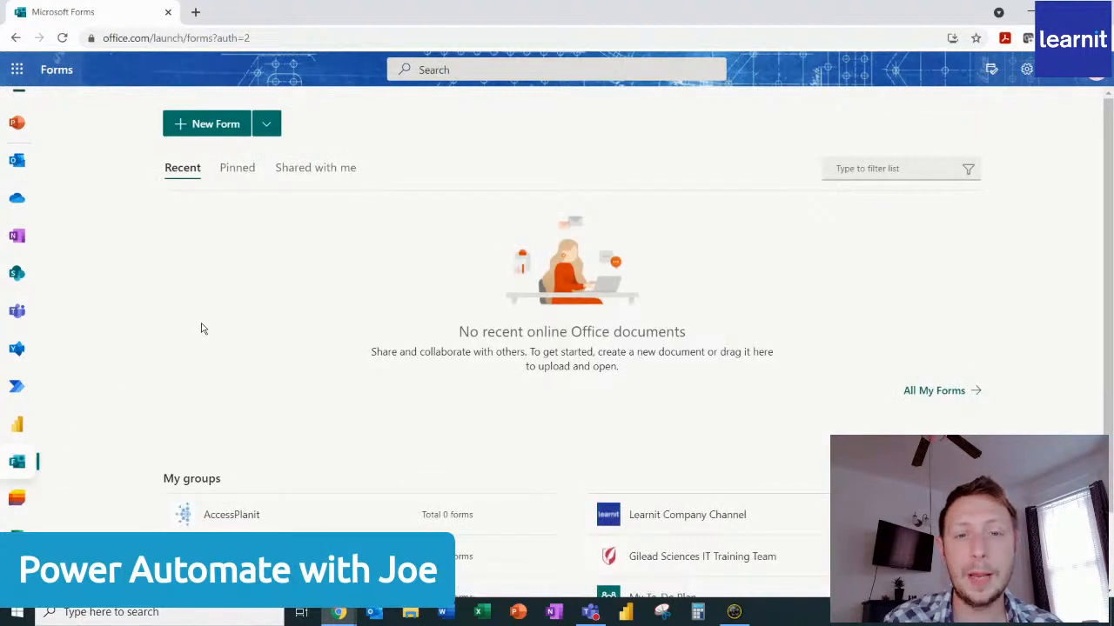
{"action": "left_click", "coordinate": [218, 134]}
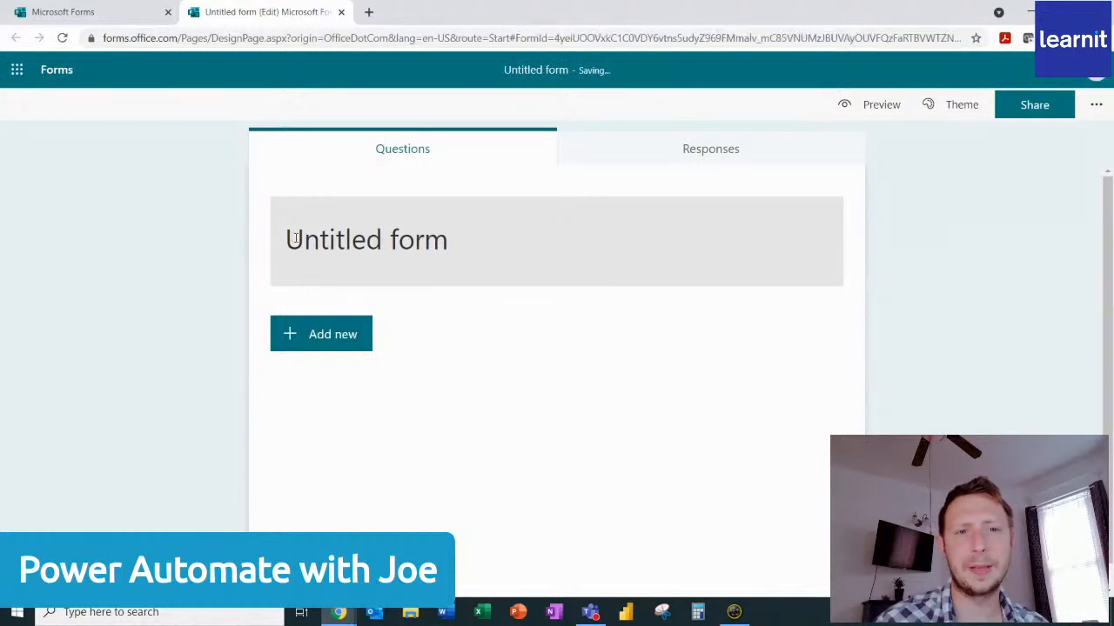
Title the form with the presenter's first name in the possessive, followed by "Fun Automate Form".
{"action": "left_click", "coordinate": [296, 239]}
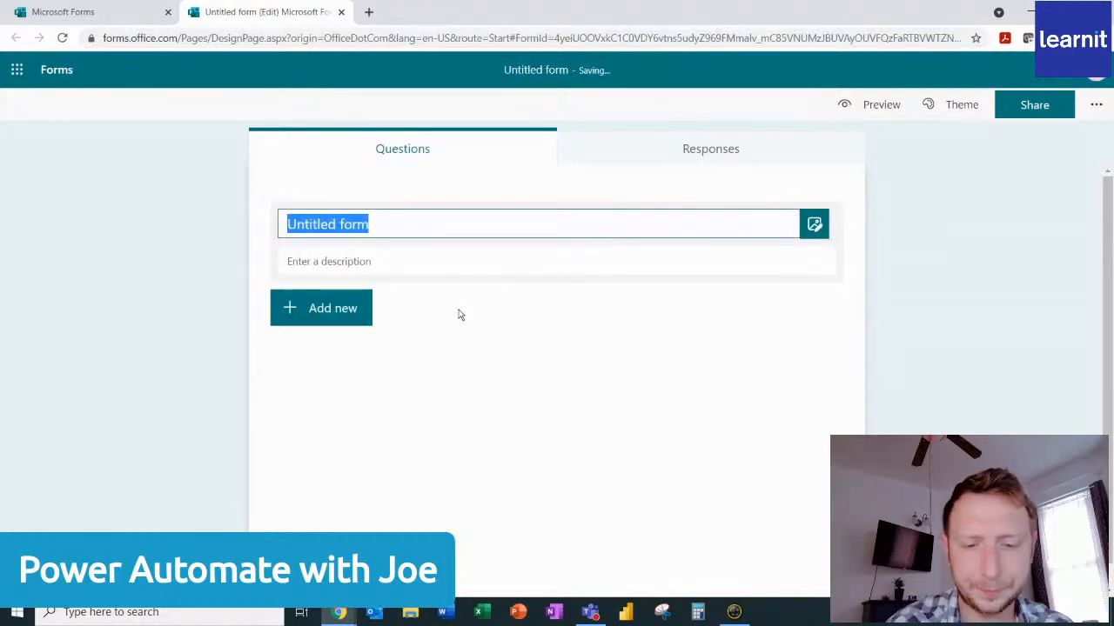
{"action": "type", "text": "Joe's "}
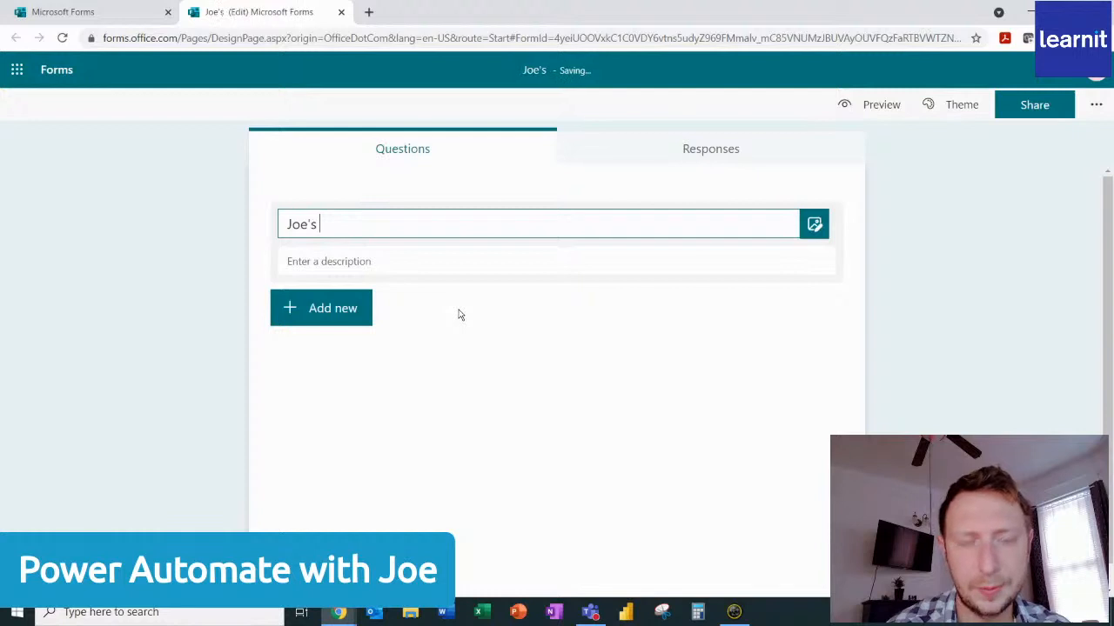
{"action": "type", "text": "Fun"}
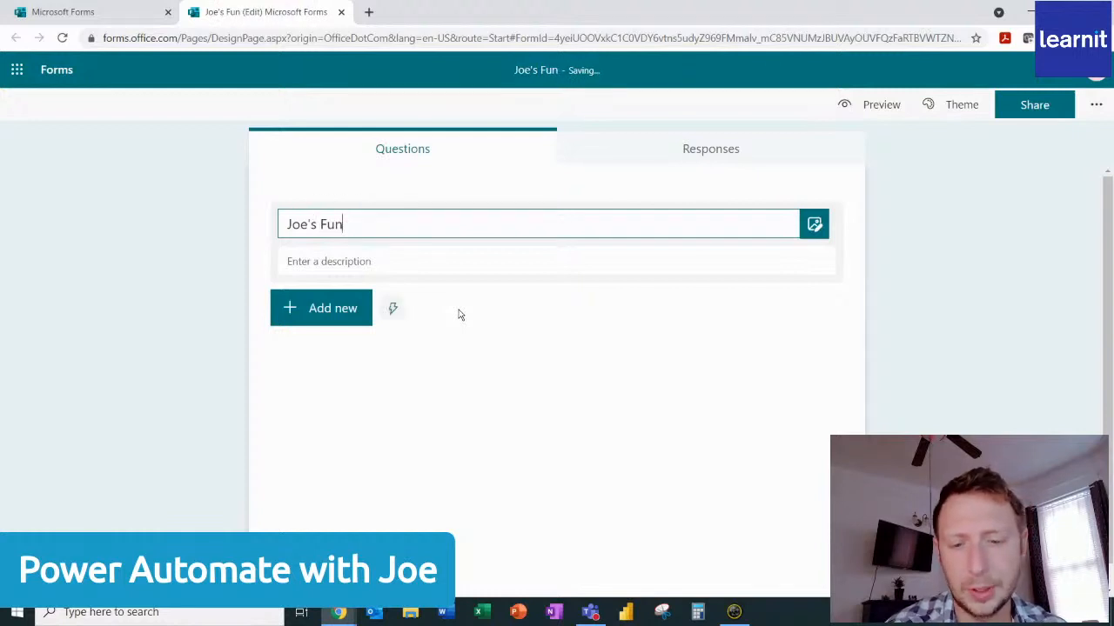
{"action": "type", "text": " Automate "}
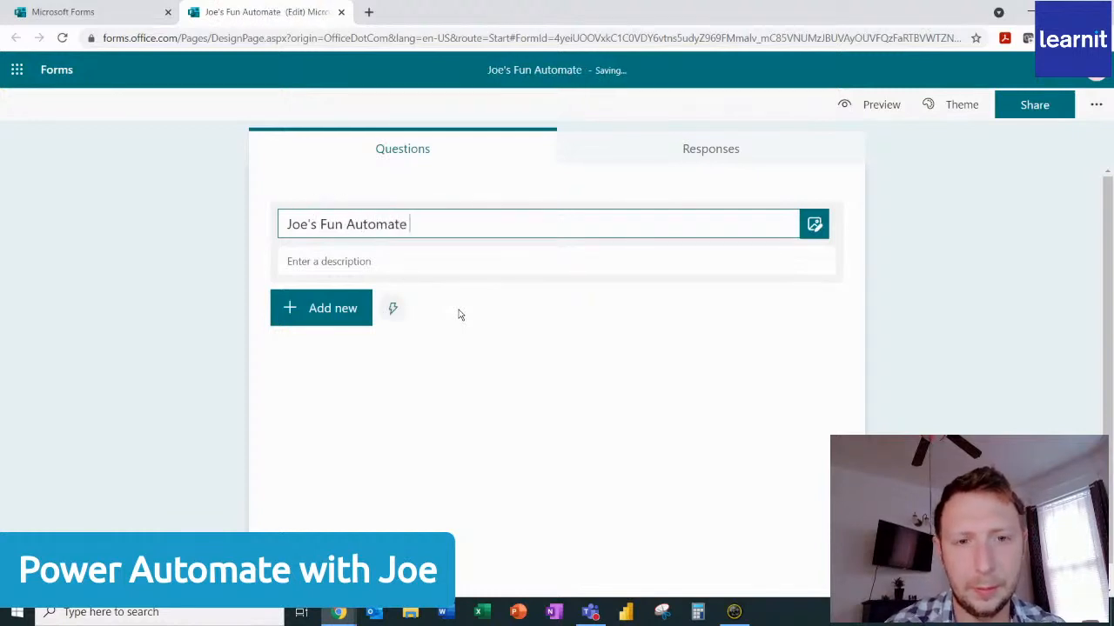
{"action": "type", "text": "Form"}
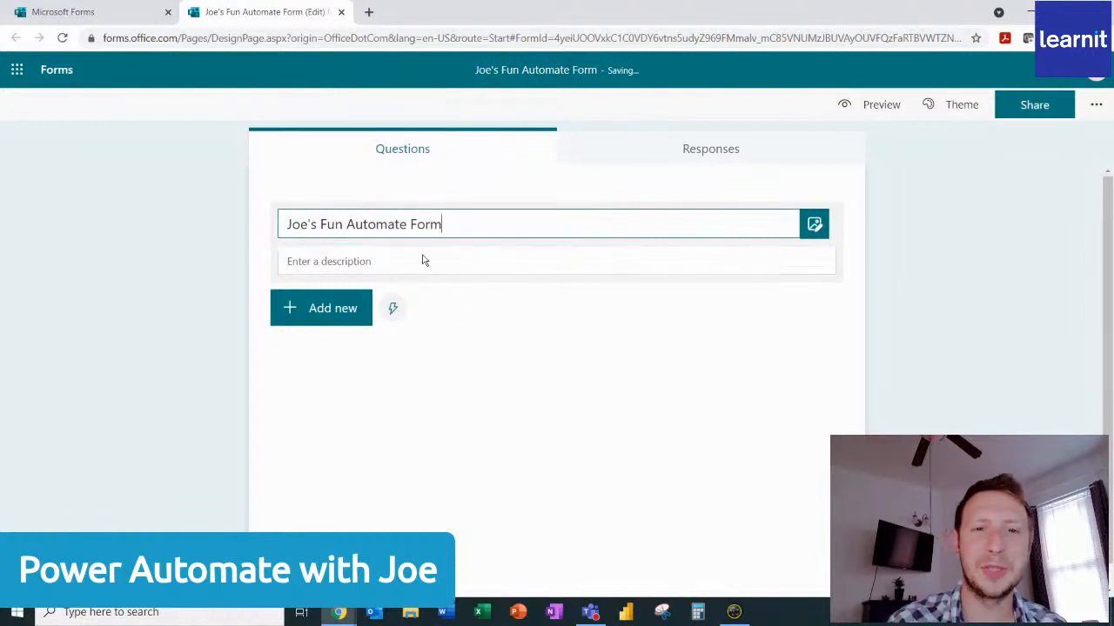
Add a text question titled "Your Name" as the form's first question.
{"action": "left_click", "coordinate": [317, 320]}
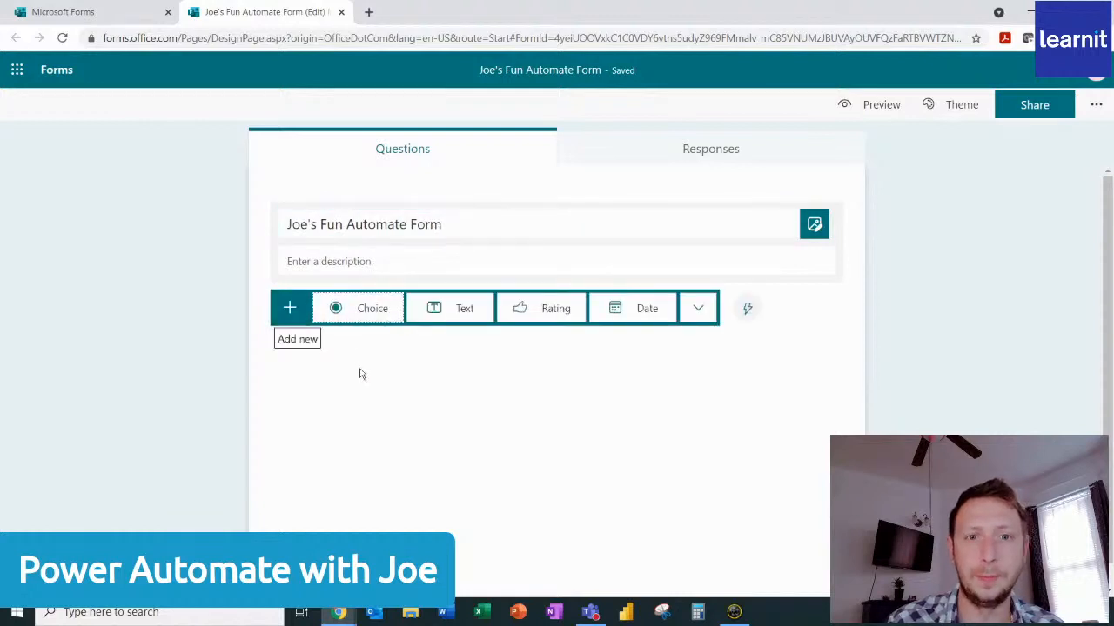
{"action": "left_click", "coordinate": [461, 311]}
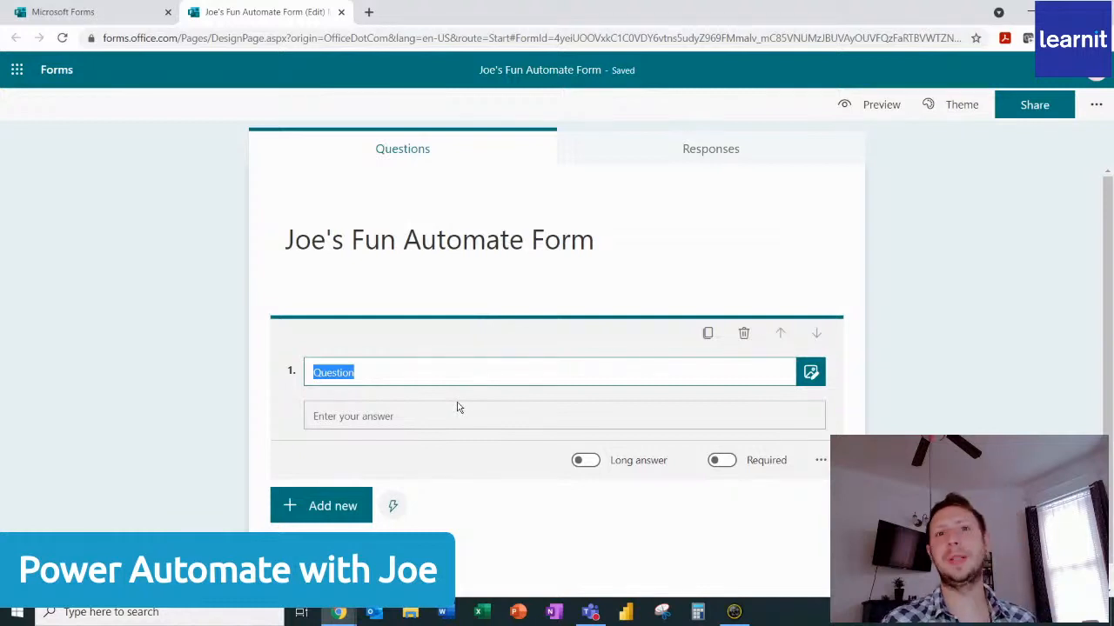
{"action": "type", "text": "Your Name"}
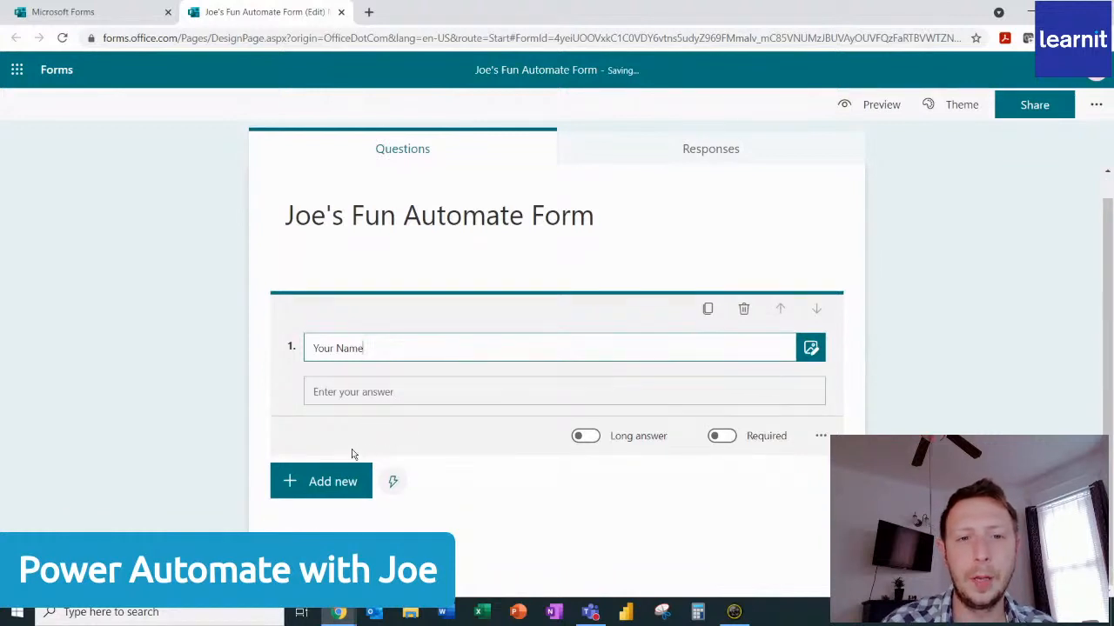
Add a second text question titled "Your Phone Number".
{"action": "left_click", "coordinate": [326, 510]}
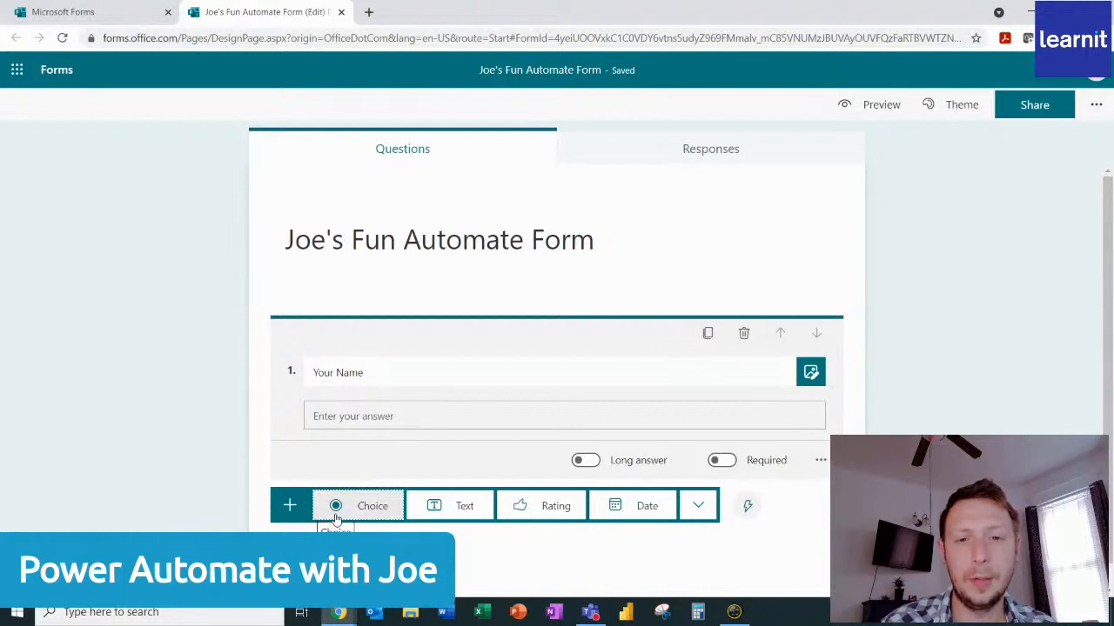
{"action": "left_click", "coordinate": [433, 508]}
{"action": "type", "text": "Y"}
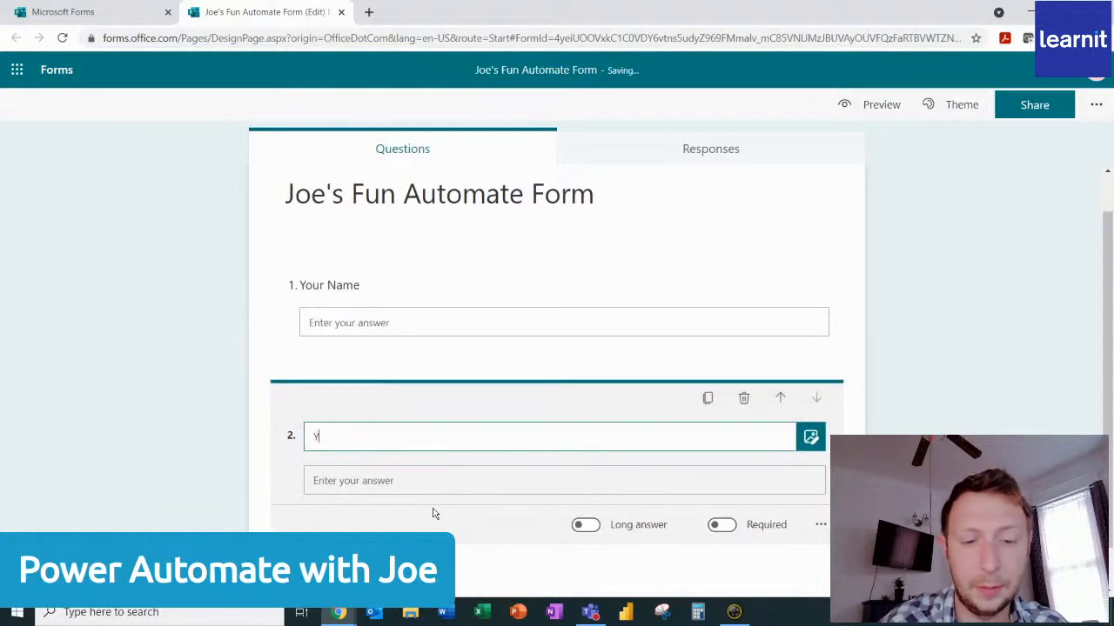
{"action": "type", "text": "our Phone Number"}
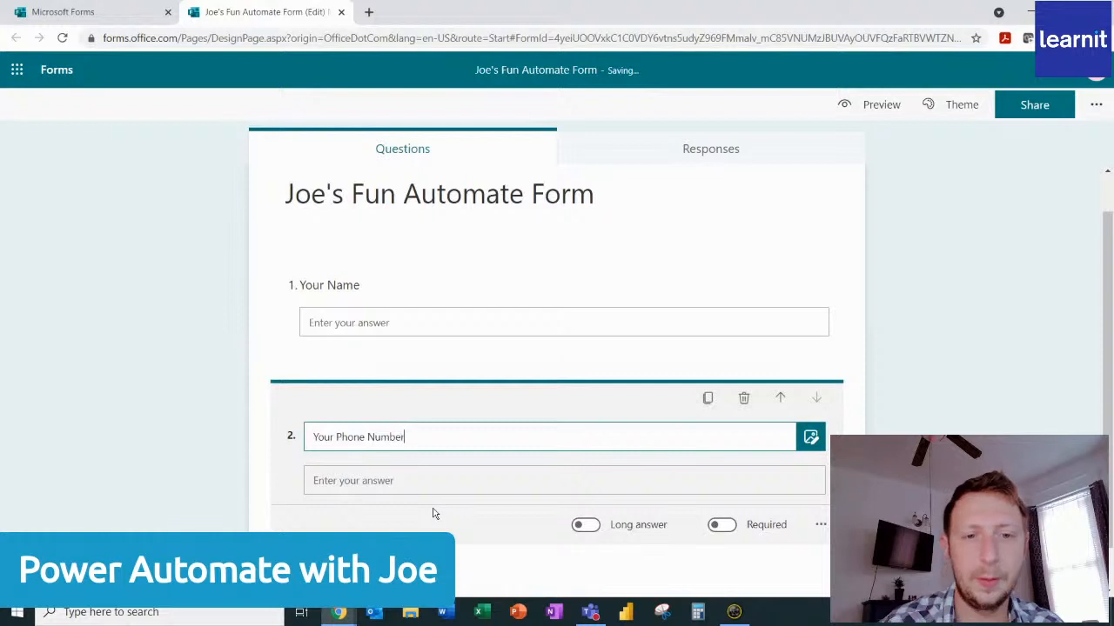
Add a date question titled "Today's Date" below the phone number question.
{"action": "scroll", "coordinate": [479, 427], "scroll_direction": "down", "scroll_amount": 1}
{"action": "left_click", "coordinate": [334, 524]}
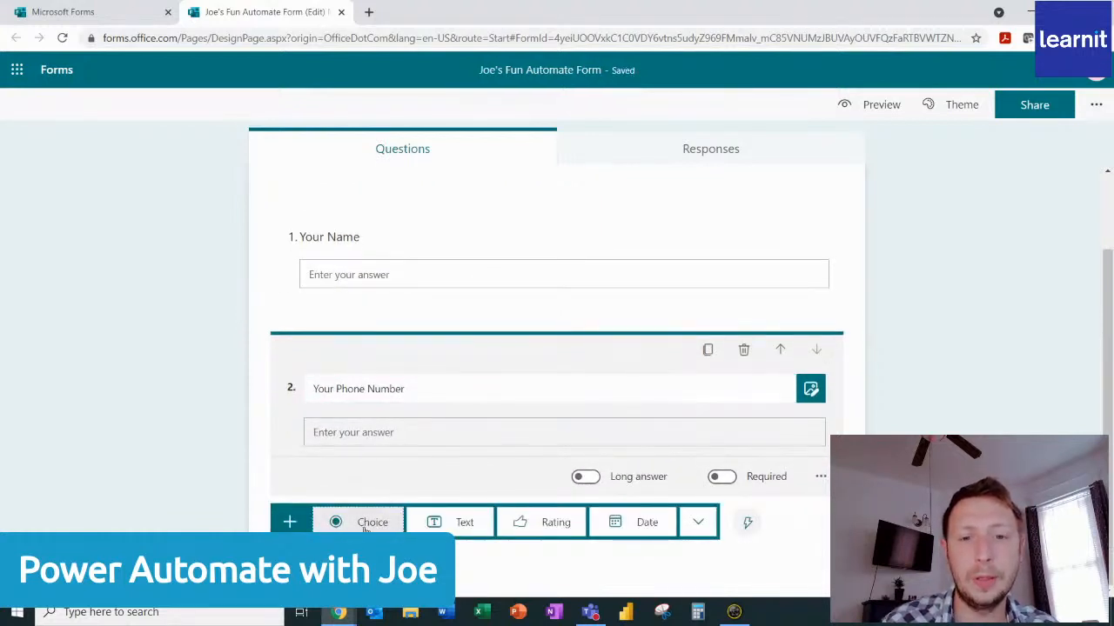
{"action": "left_click", "coordinate": [628, 532]}
{"action": "type", "text": "To"}
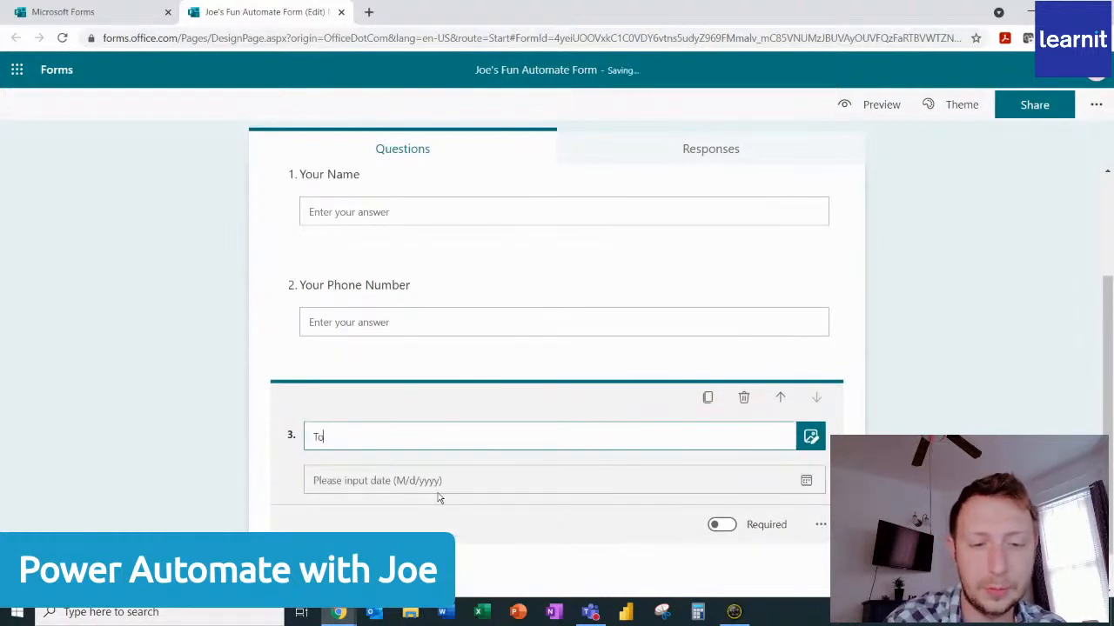
{"action": "type", "text": "day's Date"}
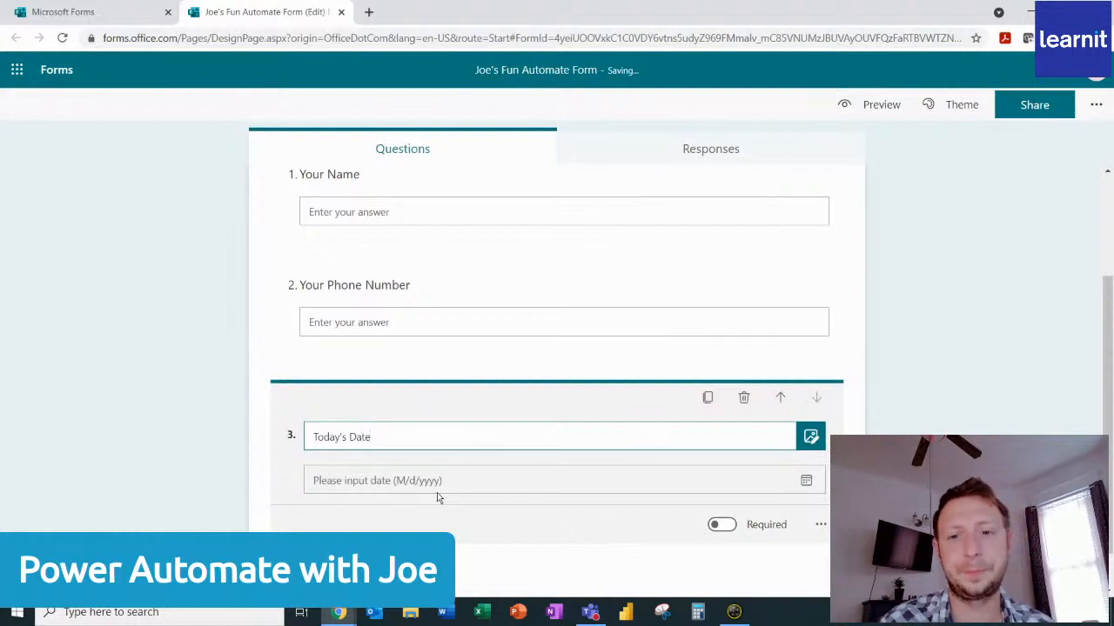
Add a choice question titled "What service do you need?" below the Today's Date question.
{"action": "scroll", "coordinate": [437, 496], "scroll_direction": "down", "scroll_amount": 1}
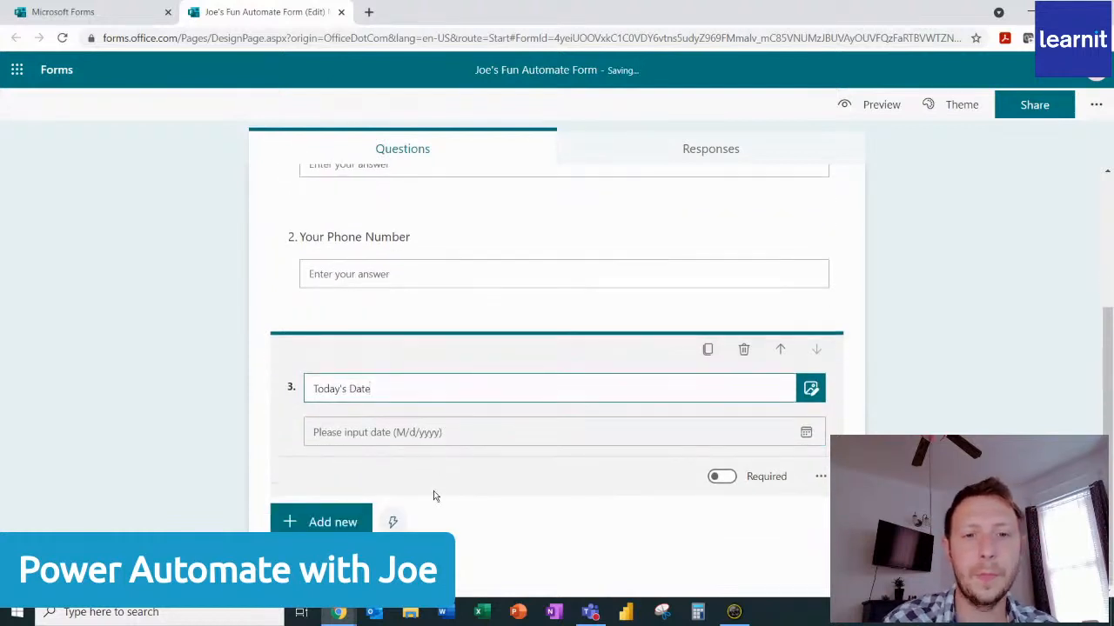
{"action": "left_click", "coordinate": [333, 524]}
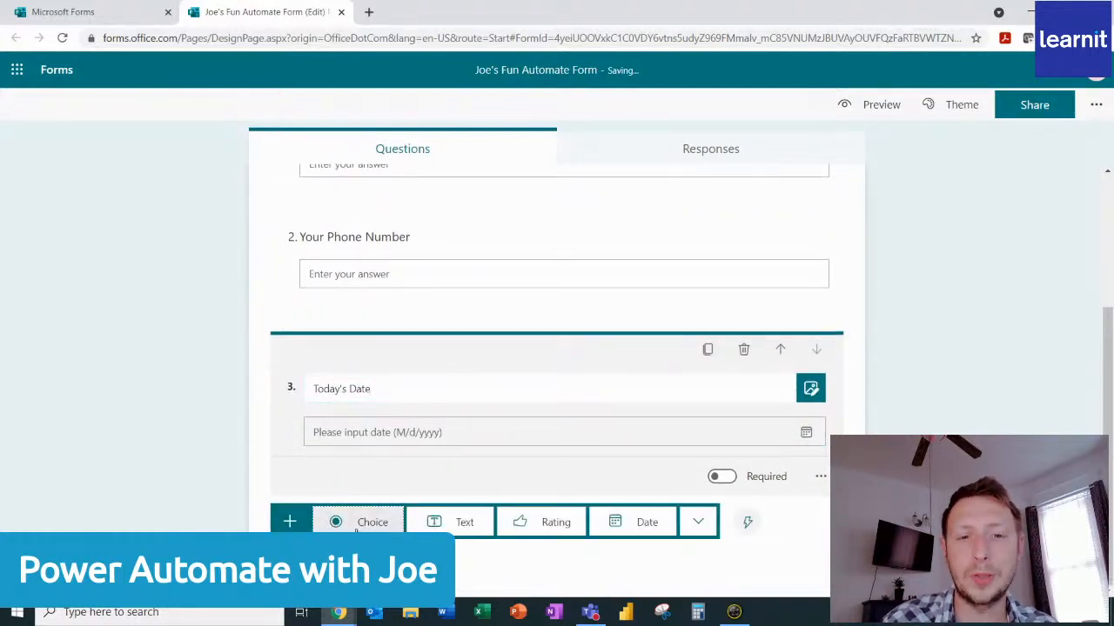
{"action": "left_click", "coordinate": [366, 522]}
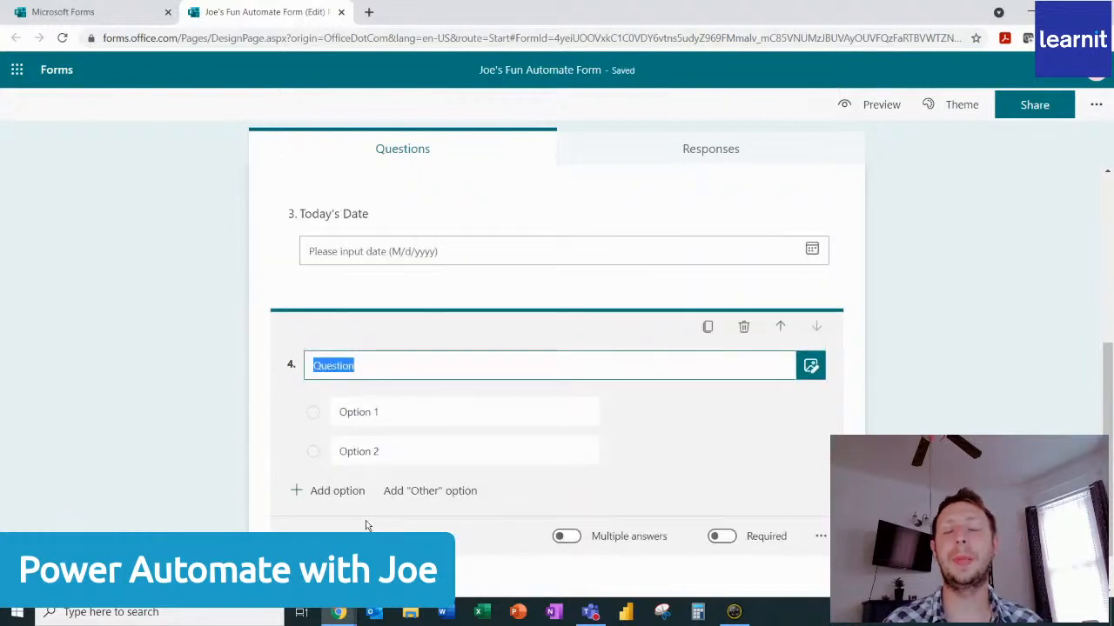
{"action": "type", "text": "Wha"}
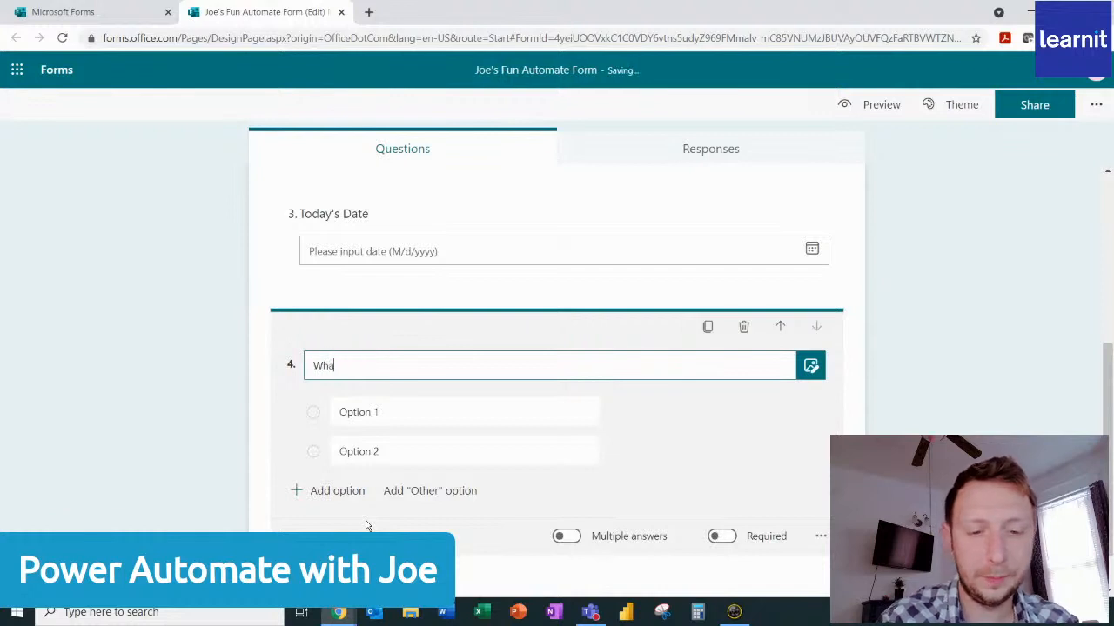
{"action": "type", "text": "t service do"}
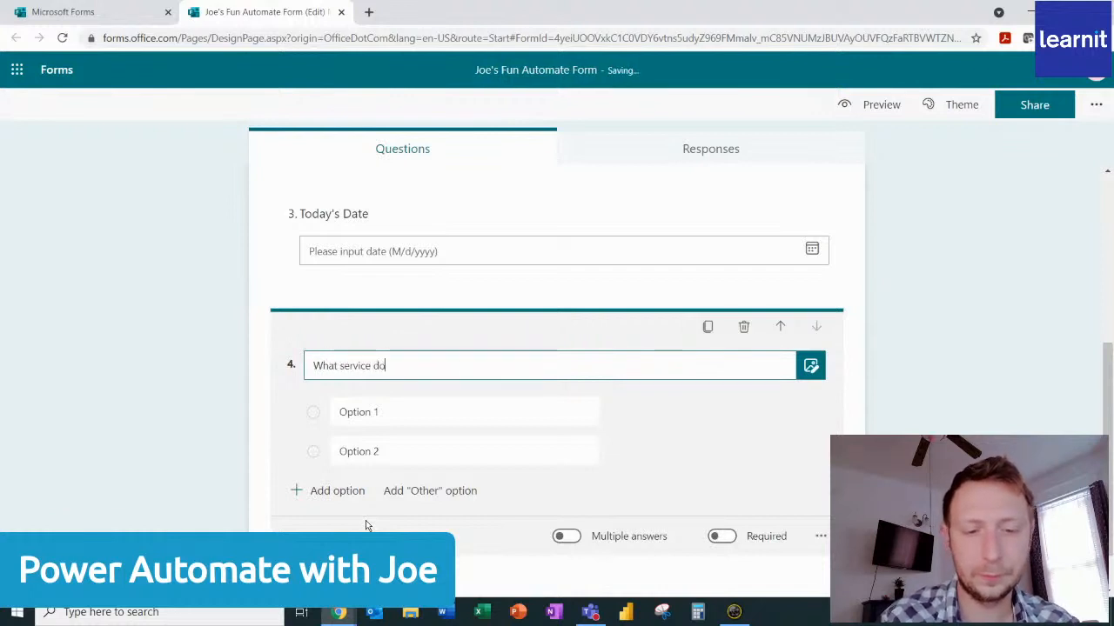
{"action": "type", "text": " you need?"}
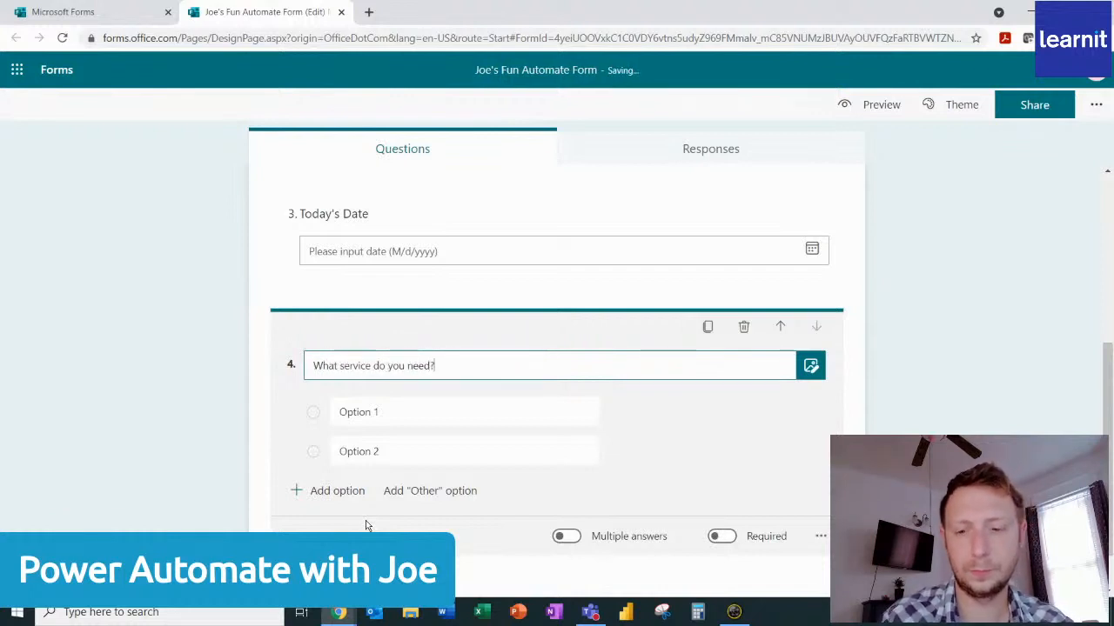
Give the service question the options Marketing, Engineering, Research and Sales, plus an "Other" option.
{"action": "left_click", "coordinate": [399, 412]}
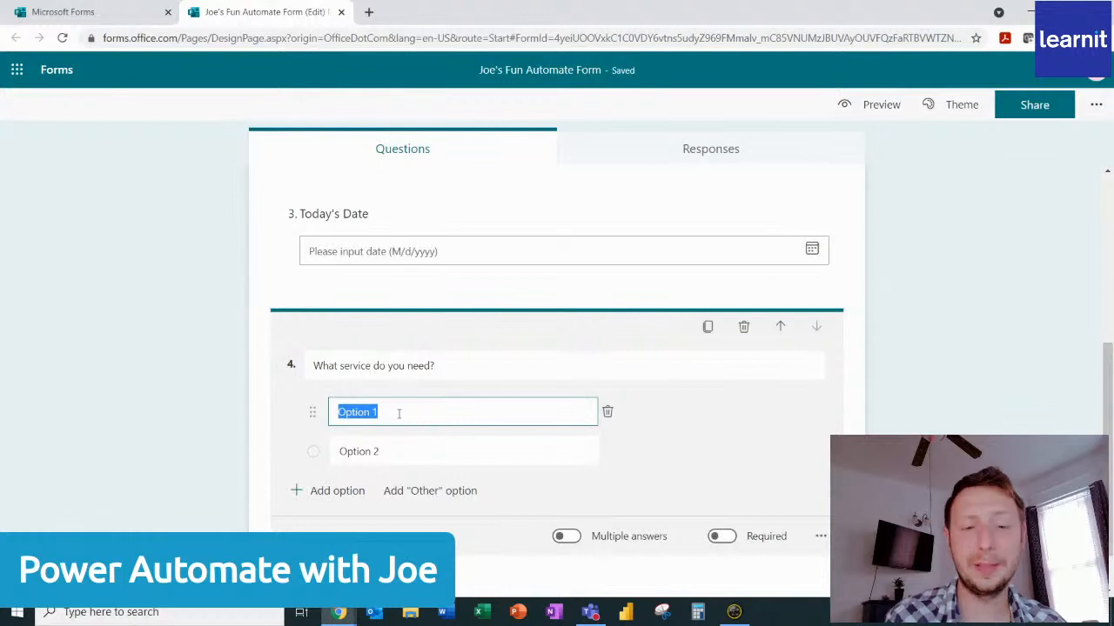
{"action": "type", "text": "Marketi"}
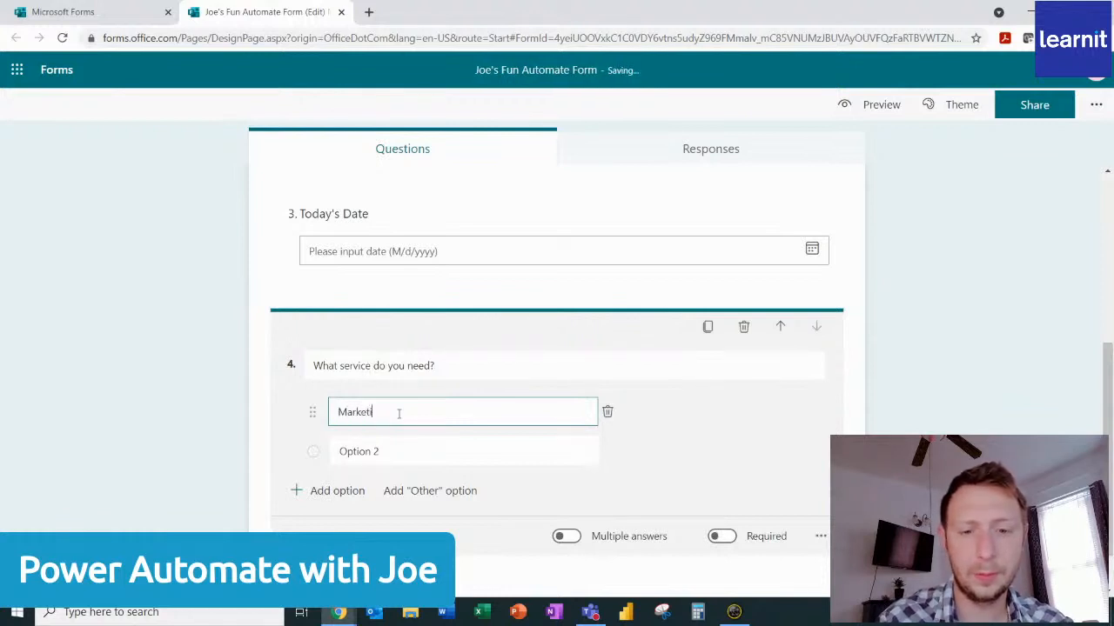
{"action": "type", "text": "ng"}
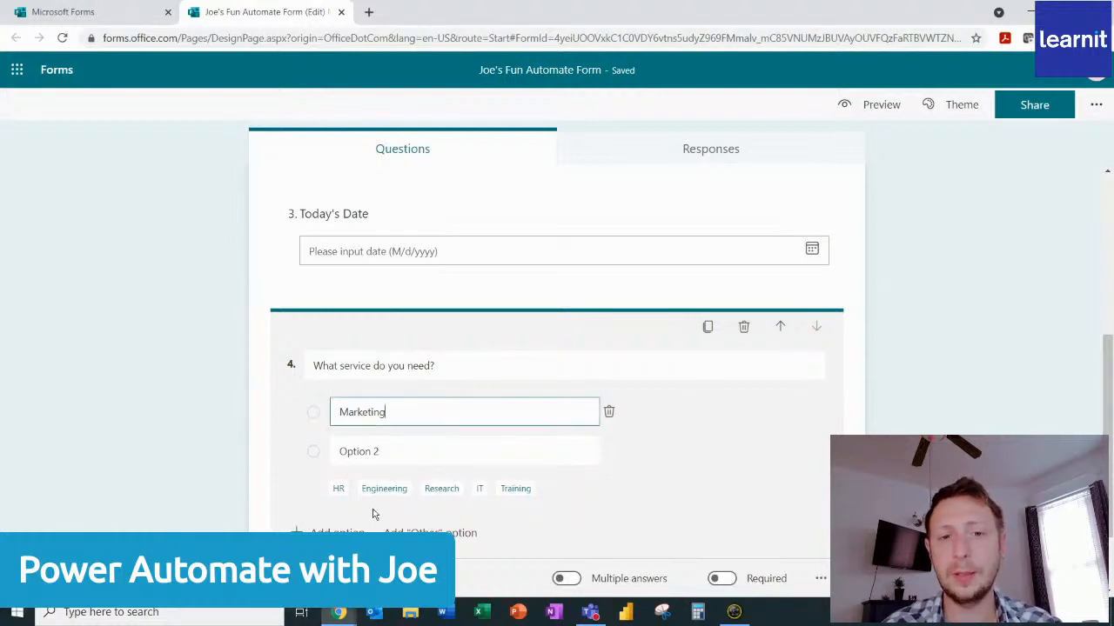
{"action": "left_click", "coordinate": [386, 489]}
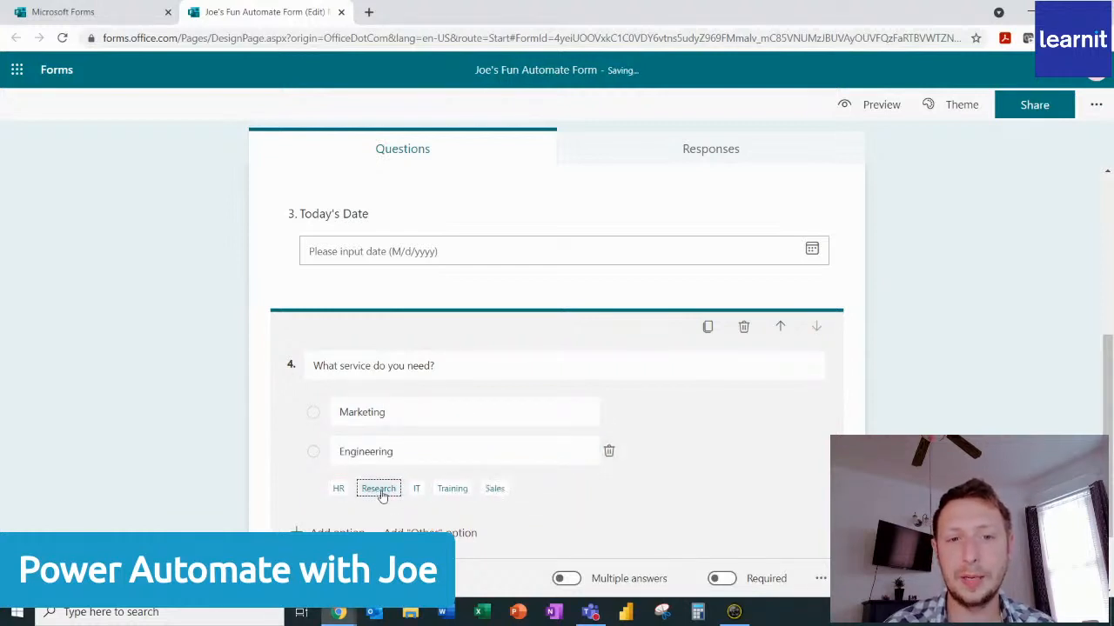
{"action": "left_click", "coordinate": [380, 490]}
{"action": "left_click", "coordinate": [443, 527]}
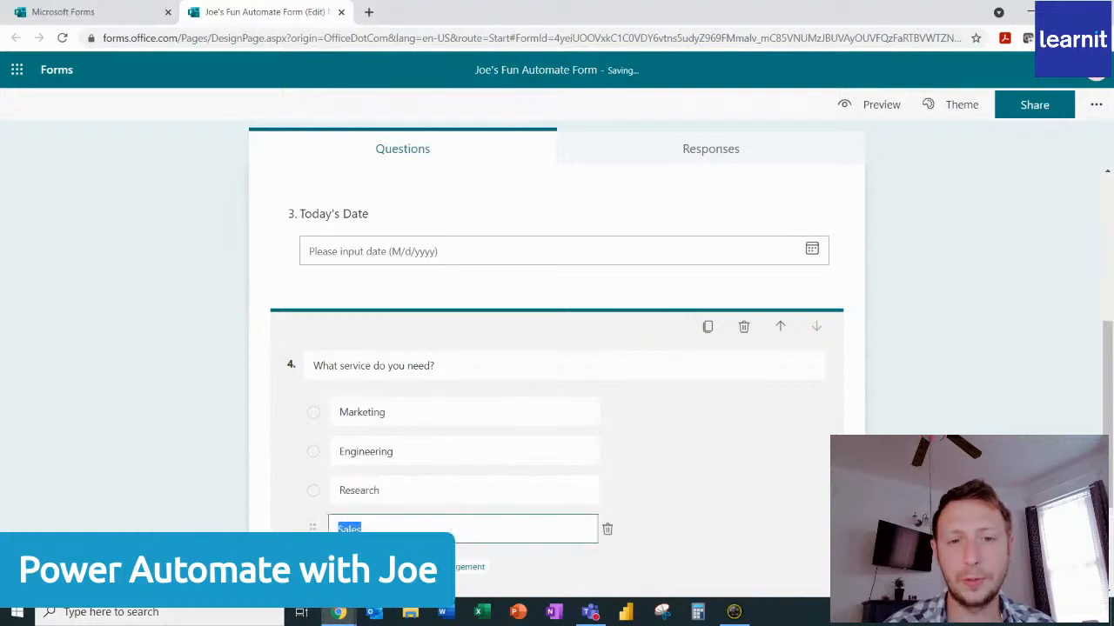
{"action": "scroll", "coordinate": [447, 482], "scroll_direction": "down", "scroll_amount": 3}
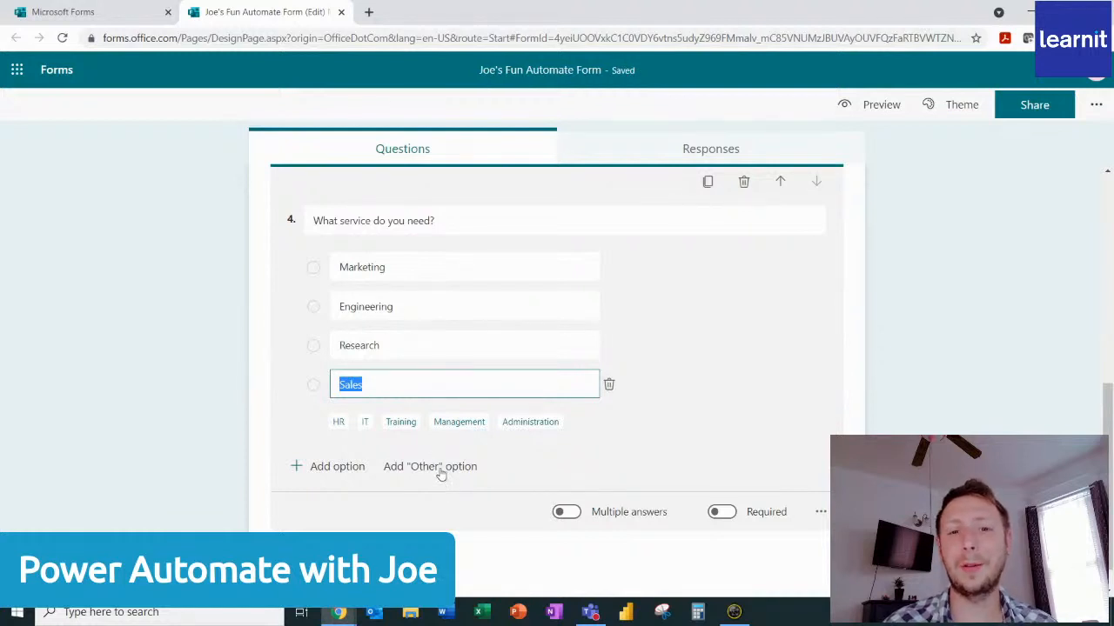
{"action": "left_click", "coordinate": [441, 470]}
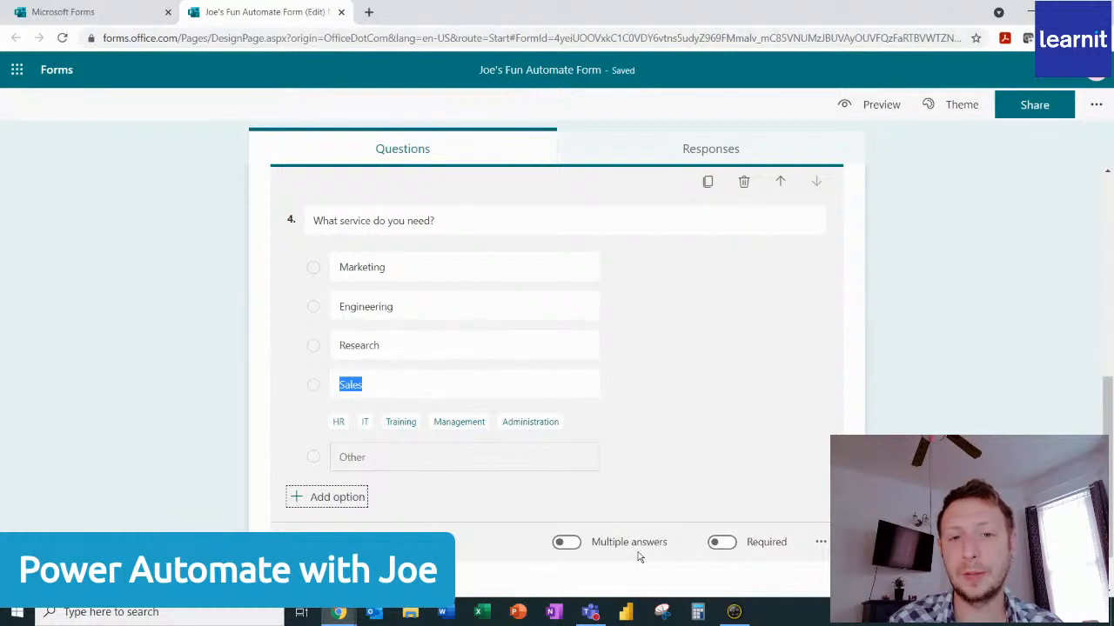
Make all four questions required: service needed, Today's Date, Your Phone Number and Your Name.
{"action": "left_click", "coordinate": [726, 547]}
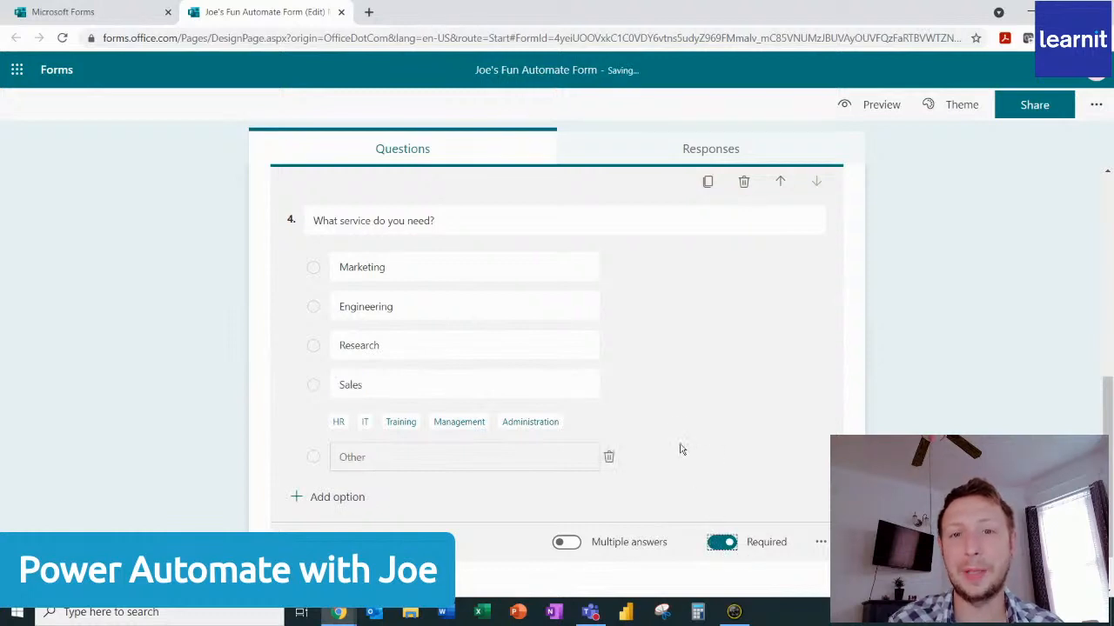
{"action": "scroll", "coordinate": [681, 448], "scroll_direction": "up", "scroll_amount": 3}
{"action": "scroll", "coordinate": [681, 448], "scroll_direction": "up", "scroll_amount": 2}
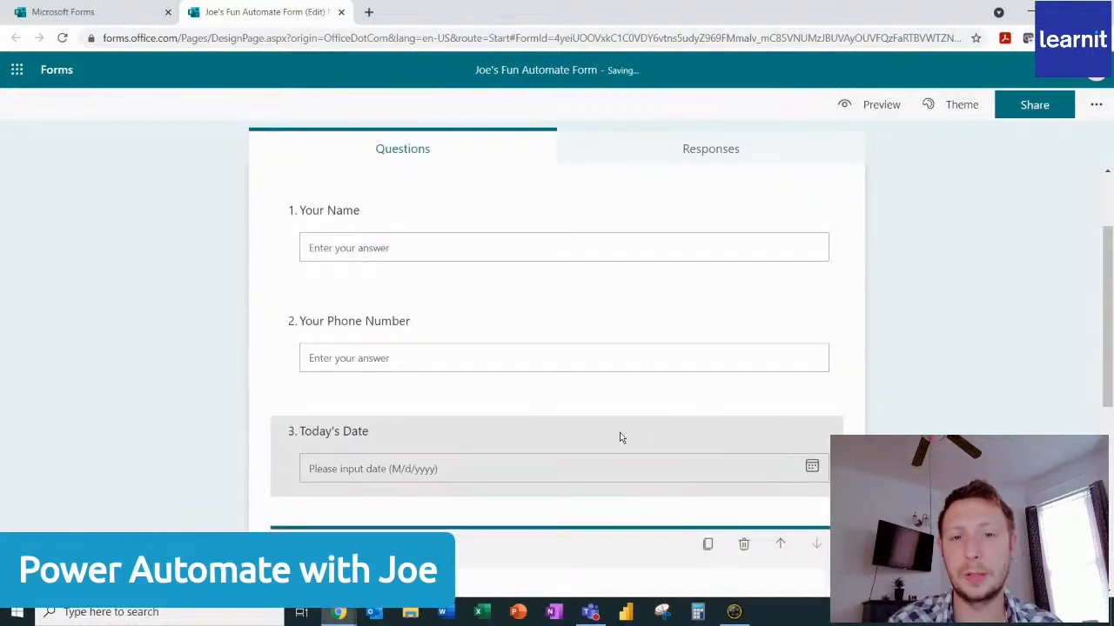
{"action": "left_click", "coordinate": [621, 437]}
{"action": "left_click", "coordinate": [721, 513]}
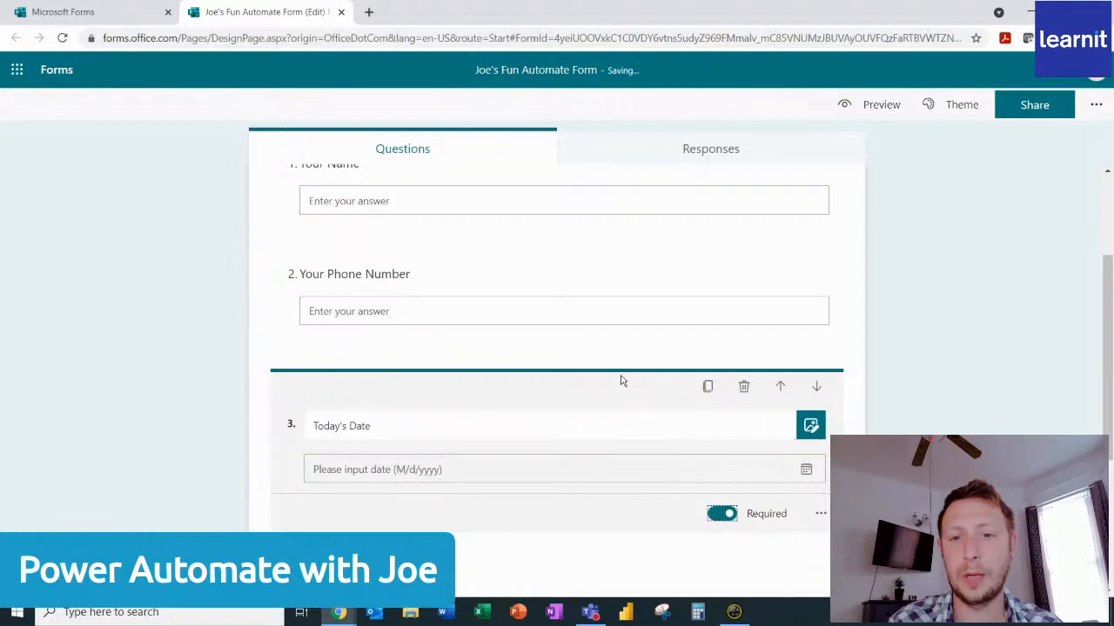
{"action": "left_click", "coordinate": [615, 276]}
{"action": "left_click", "coordinate": [721, 402]}
{"action": "scroll", "coordinate": [636, 310], "scroll_direction": "up", "scroll_amount": 2}
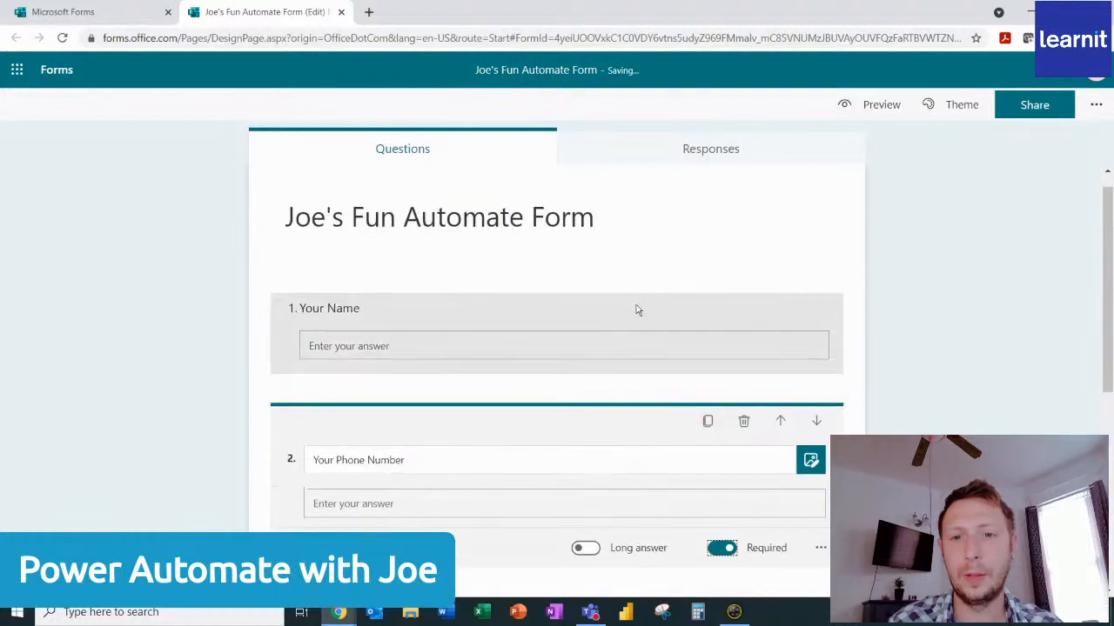
{"action": "left_click", "coordinate": [636, 311]}
{"action": "left_click", "coordinate": [724, 403]}
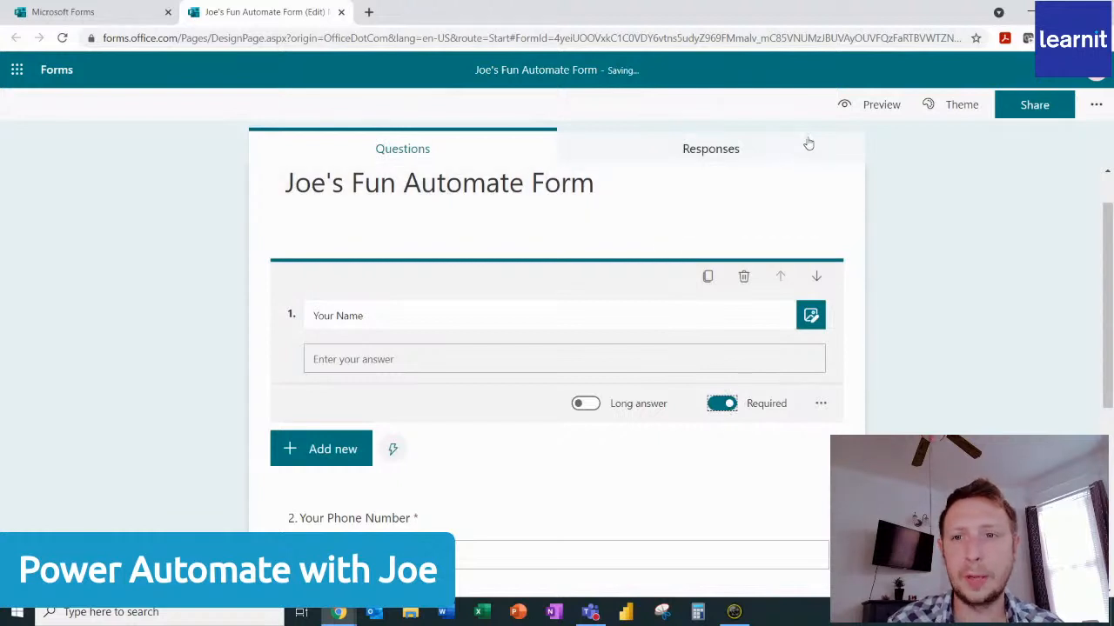
Preview the form in its computer and mobile layouts, checking all the questions, and return to editing.
{"action": "left_click", "coordinate": [884, 104]}
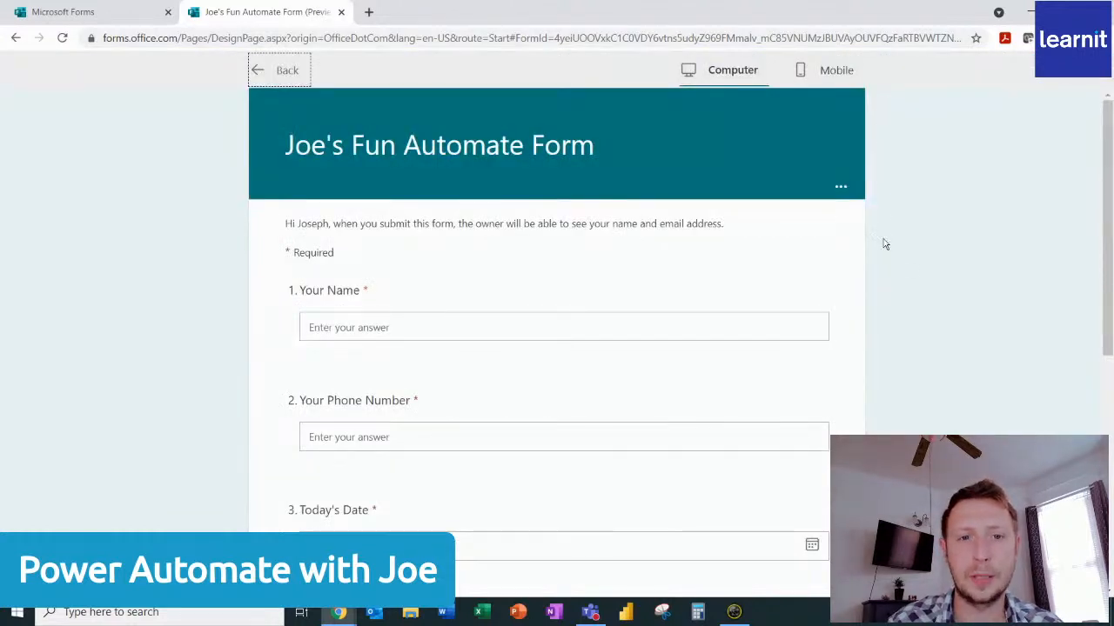
{"action": "scroll", "coordinate": [884, 243], "scroll_direction": "down", "scroll_amount": 5}
{"action": "scroll", "coordinate": [883, 244], "scroll_direction": "up", "scroll_amount": 5}
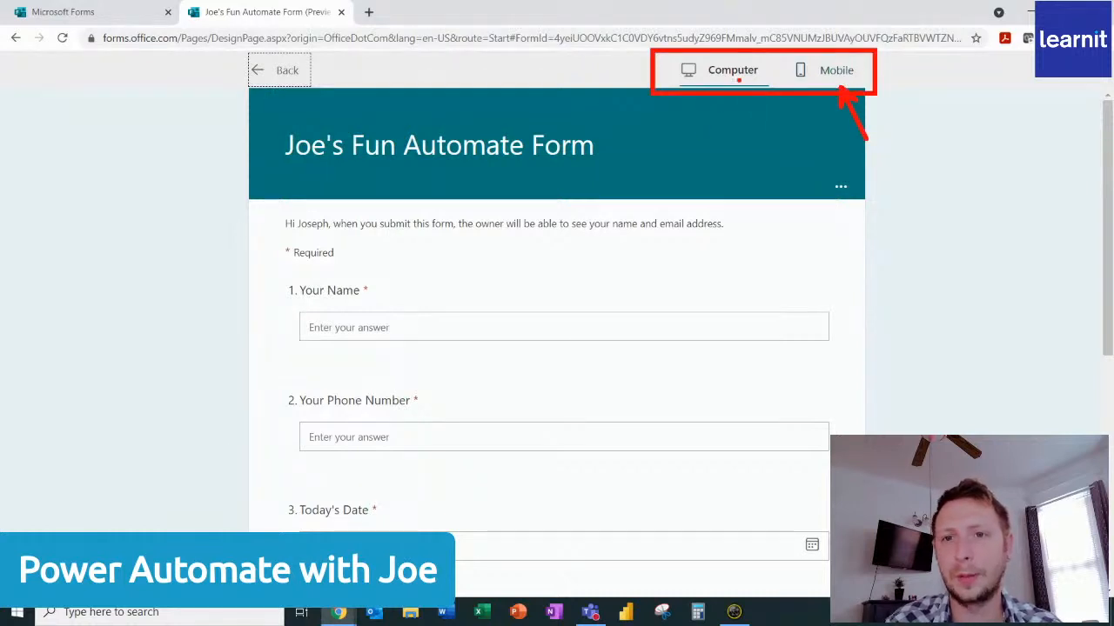
{"action": "left_click", "coordinate": [827, 72]}
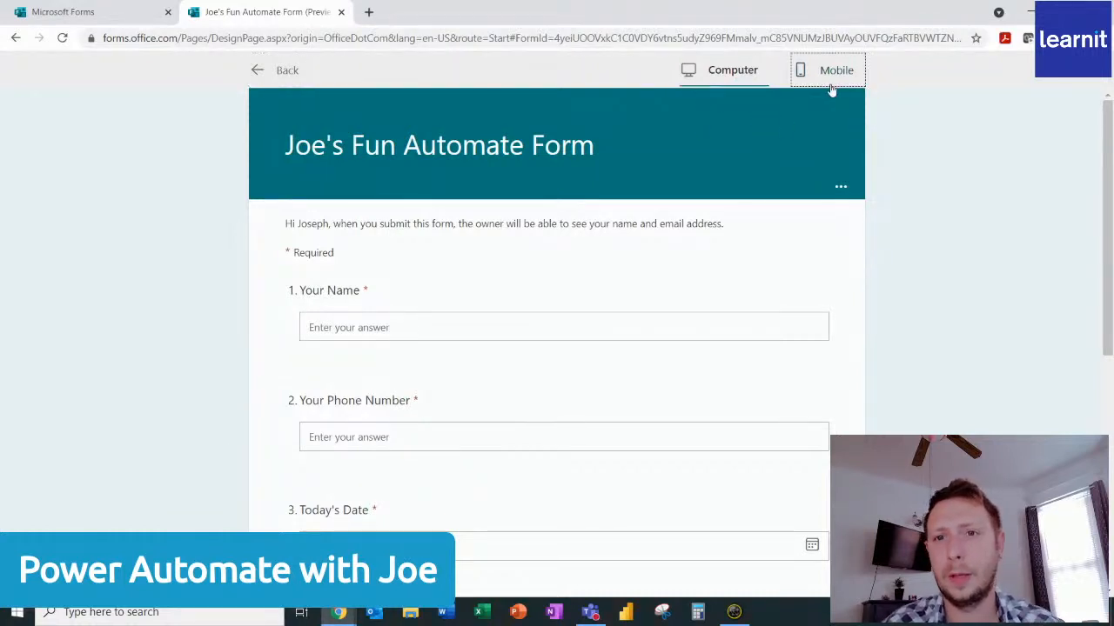
{"action": "scroll", "coordinate": [652, 305], "scroll_direction": "down", "scroll_amount": 8}
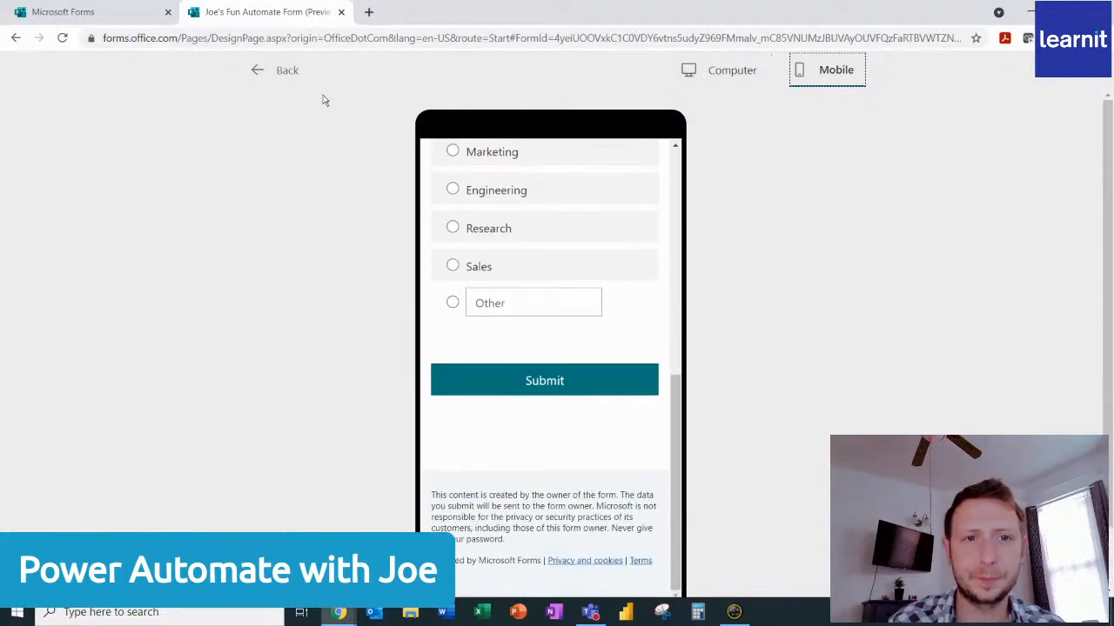
{"action": "left_click", "coordinate": [276, 71]}
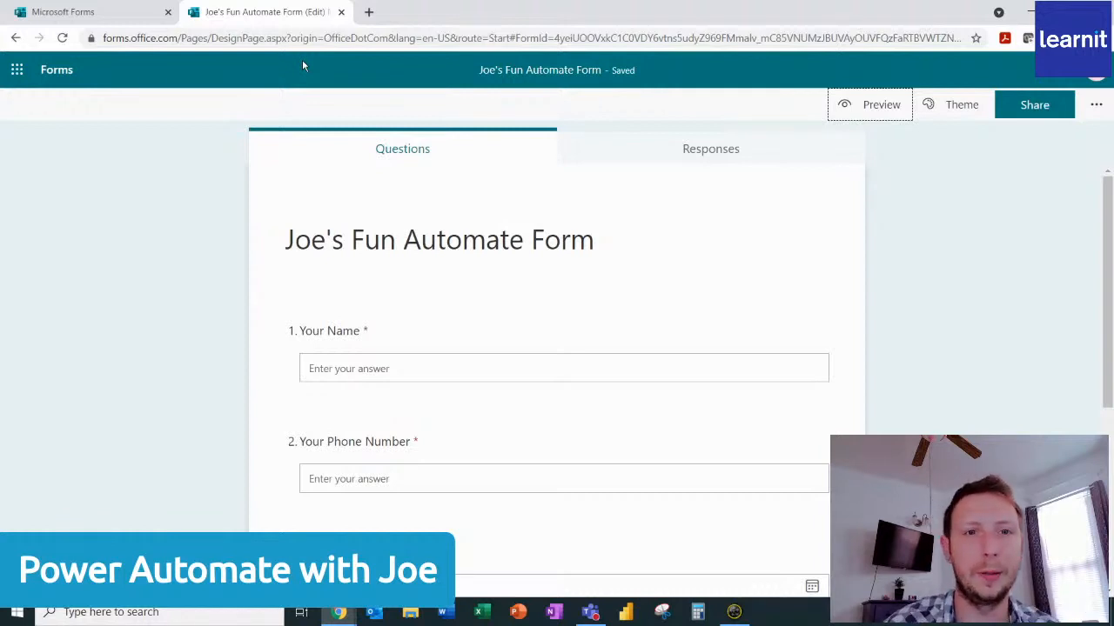
Close the spare Microsoft Forms home page and switch to Microsoft Teams to start a new chat with the Operations Manager and a second colleague.
{"action": "left_click", "coordinate": [168, 12]}
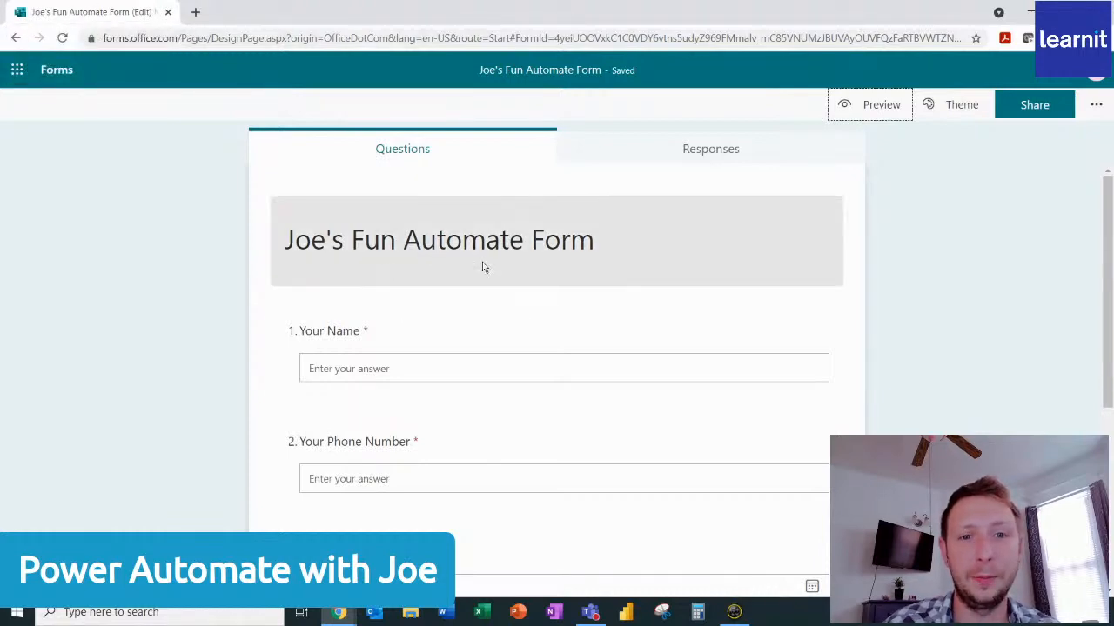
{"action": "left_click", "coordinate": [590, 611]}
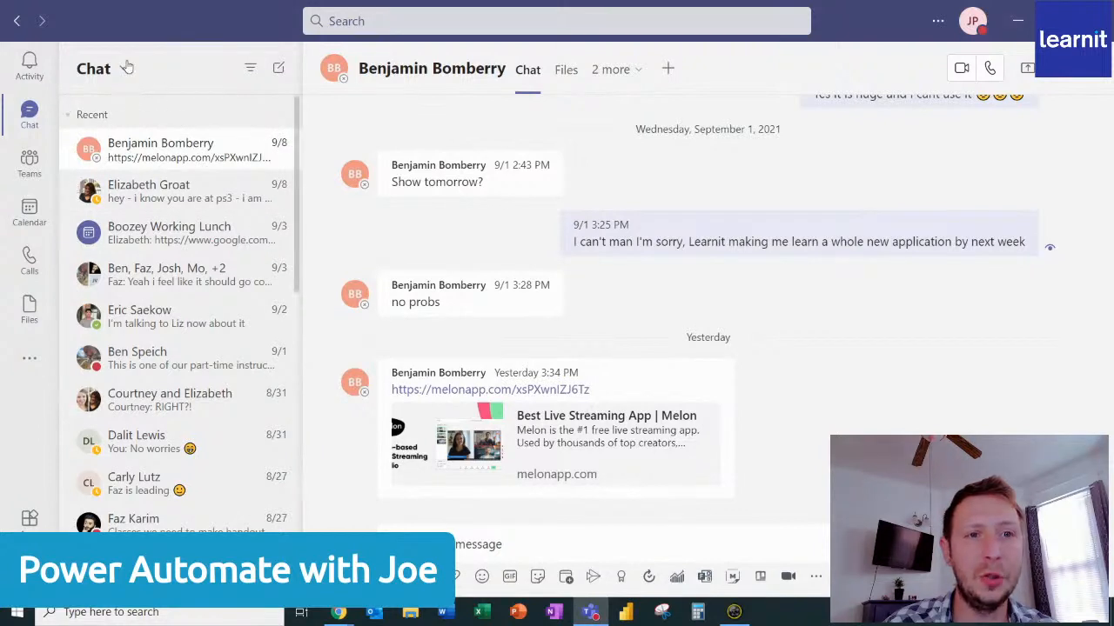
{"action": "left_click", "coordinate": [276, 75]}
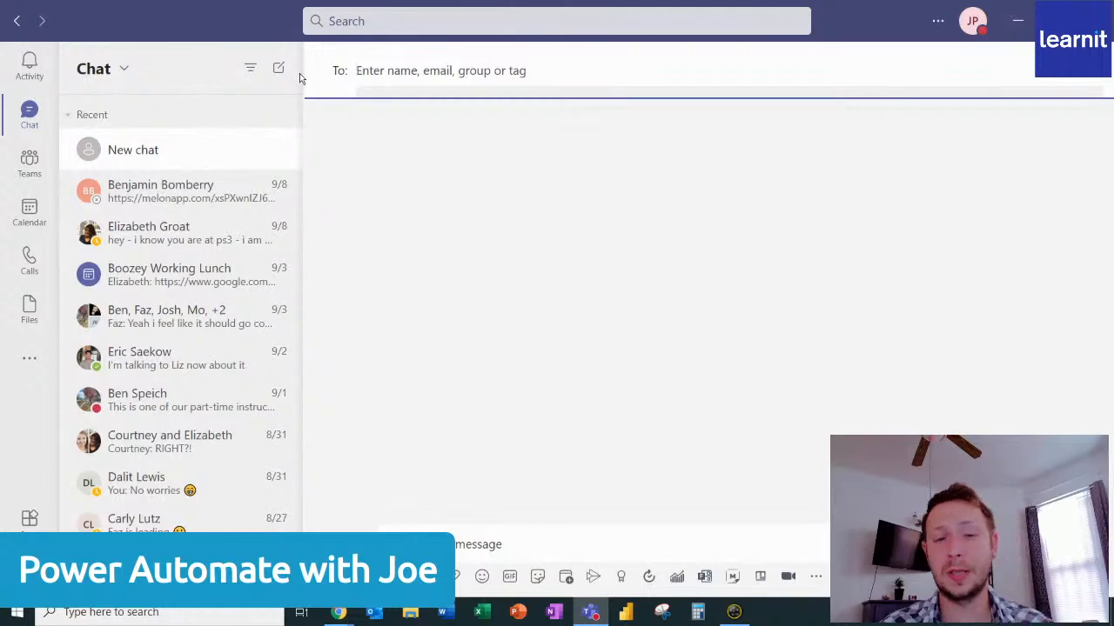
{"action": "type", "text": "ben"}
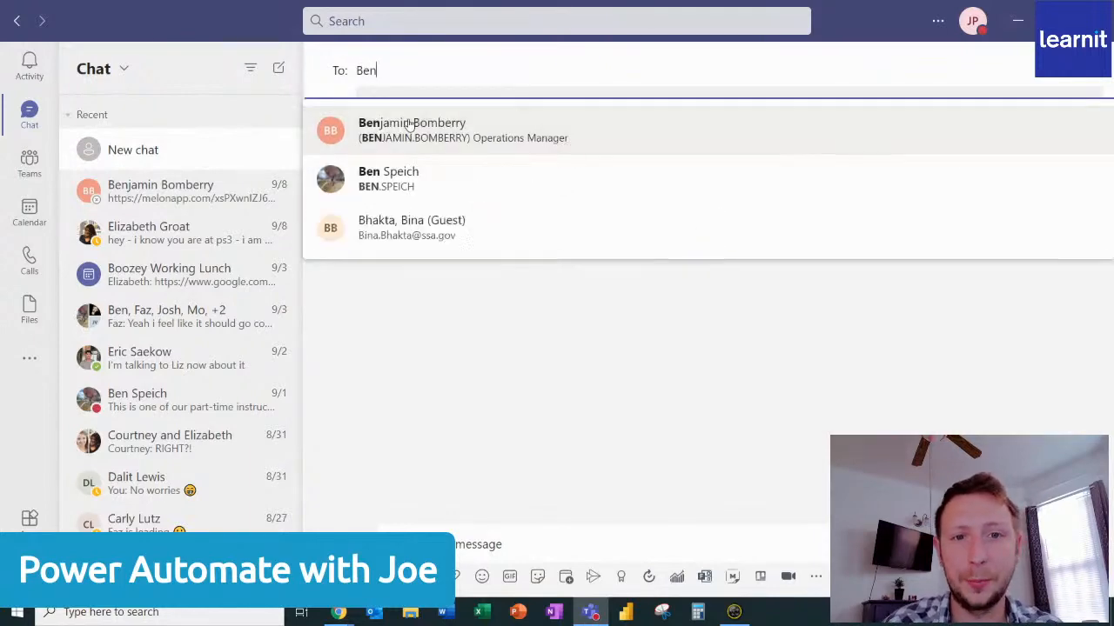
{"action": "left_click", "coordinate": [407, 125]}
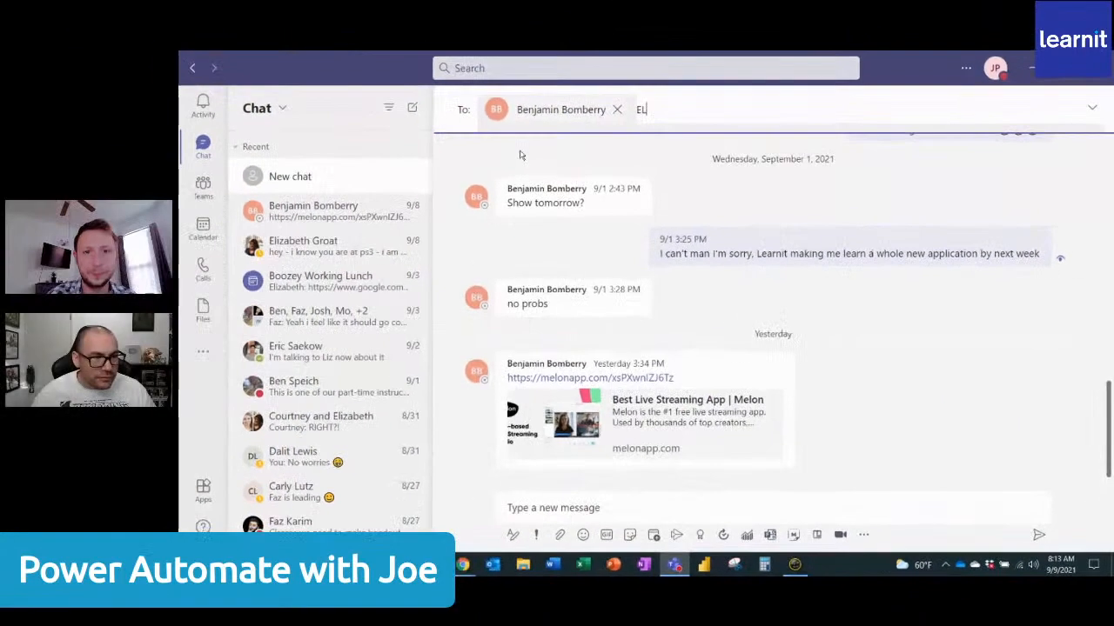
{"action": "type", "text": "EL"}
{"action": "left_click", "coordinate": [522, 154]}
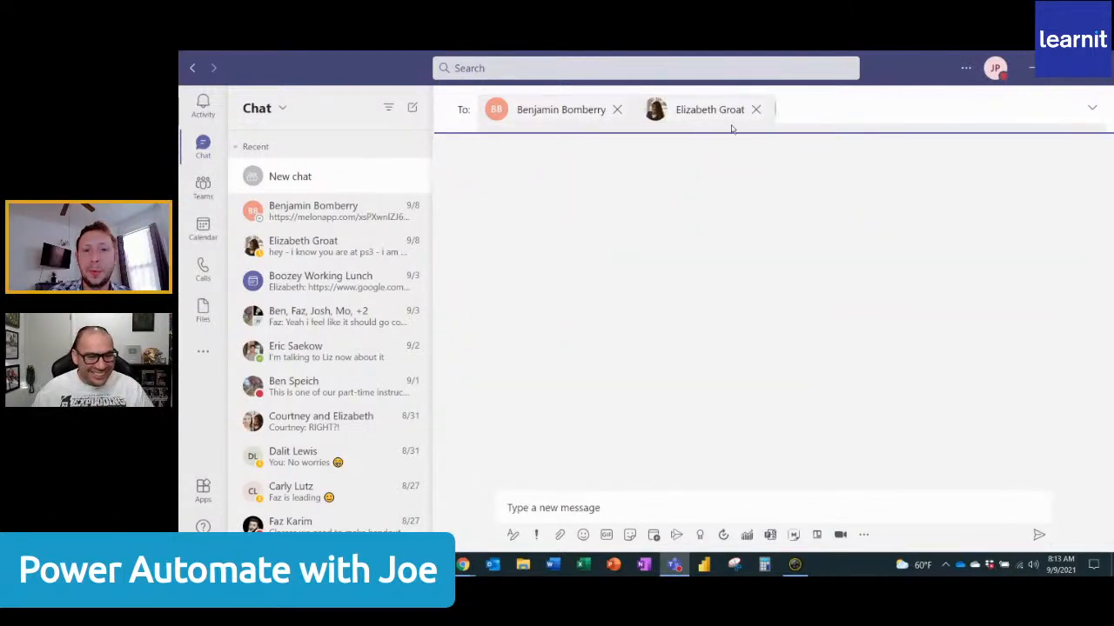
Name the new group chat "Customer Request Tracking".
{"action": "left_click", "coordinate": [1092, 107]}
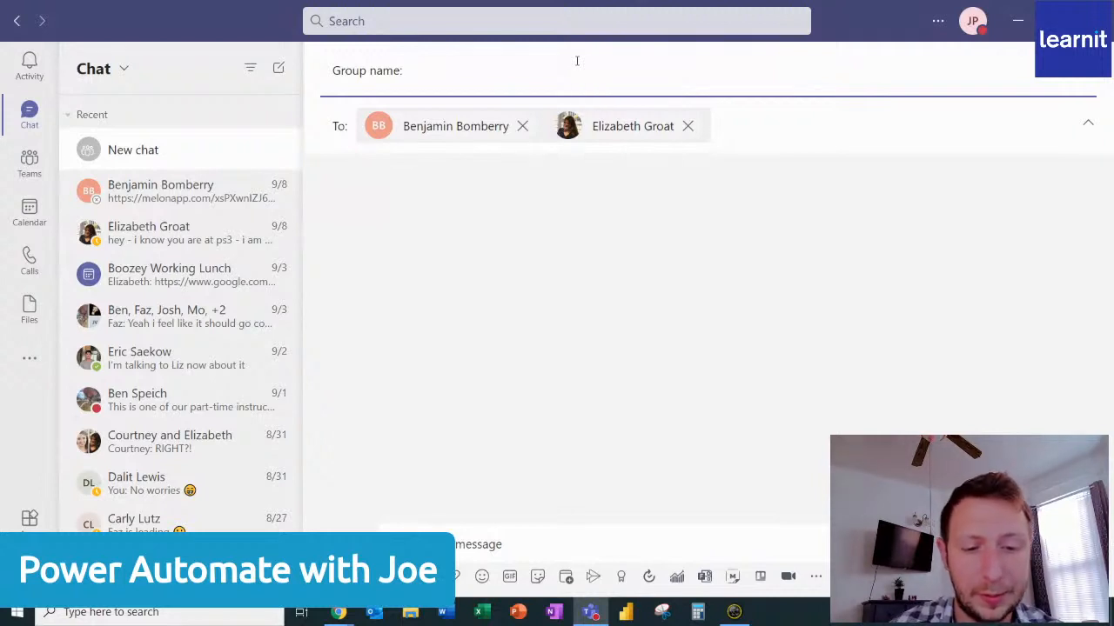
{"action": "type", "text": "Customer Tracking"}
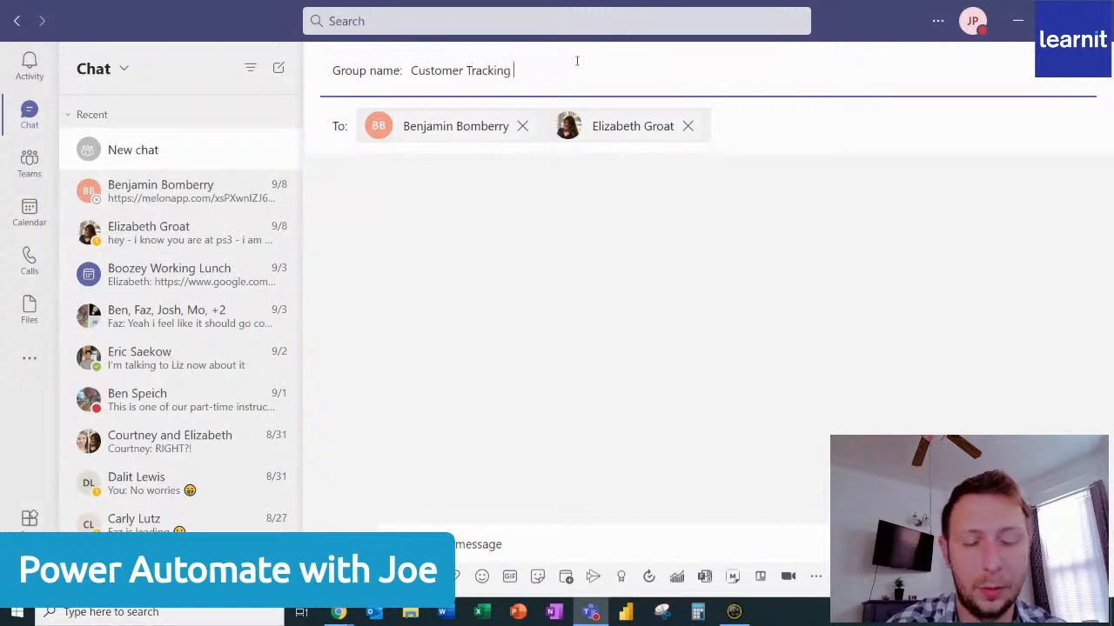
{"action": "key", "text": "BackSpace"}
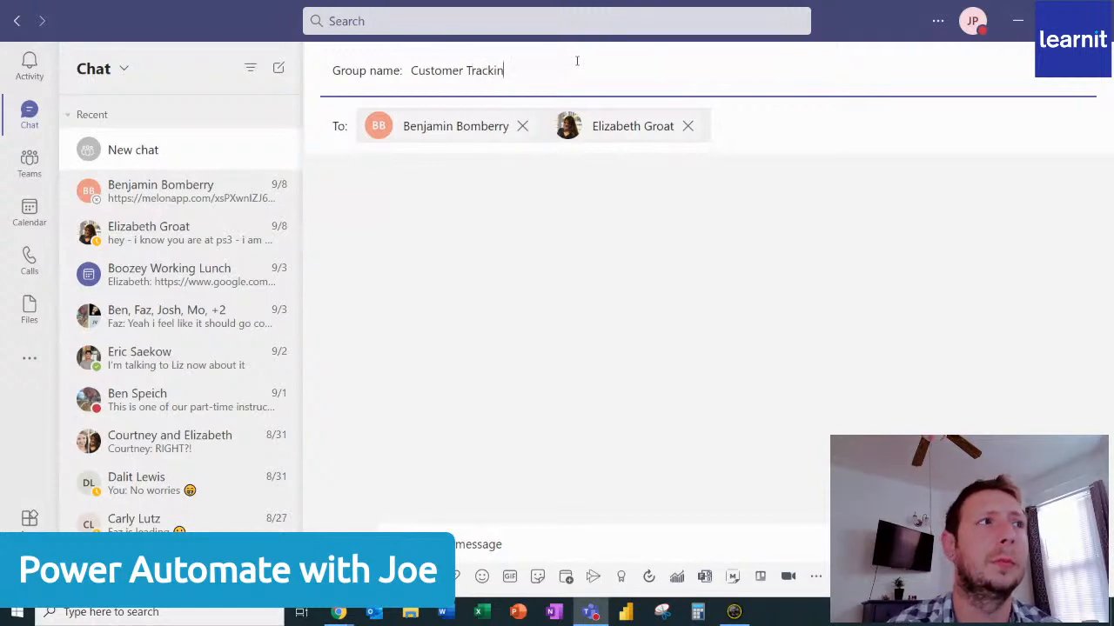
{"action": "key", "text": "BackSpace"}
{"action": "key", "text": "BackSpace"}
{"action": "key", "text": "BackSpace"}
{"action": "key", "text": "BackSpace"}
{"action": "key", "text": "BackSpace"}
{"action": "key", "text": "BackSpace"}
{"action": "key", "text": "BackSpace"}
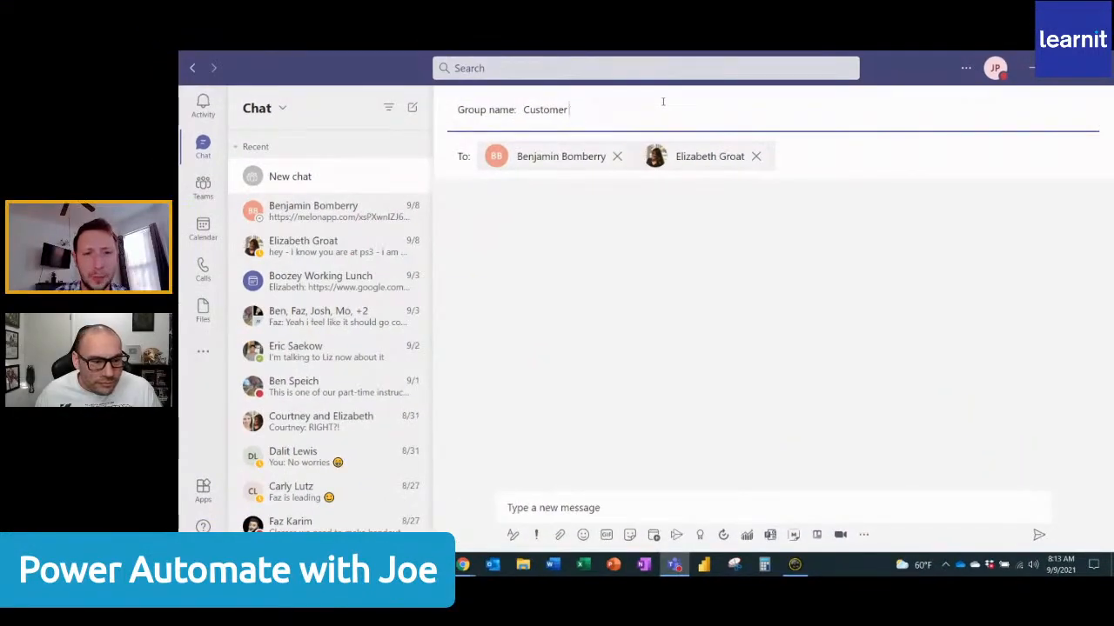
{"action": "type", "text": "Requ"}
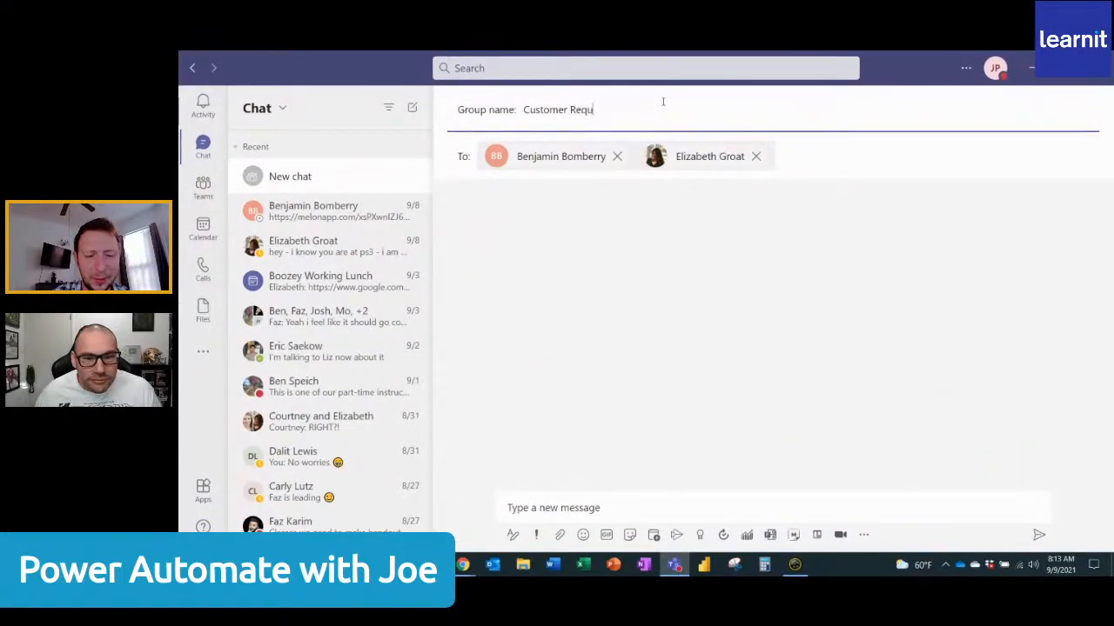
{"action": "type", "text": "est Tracking"}
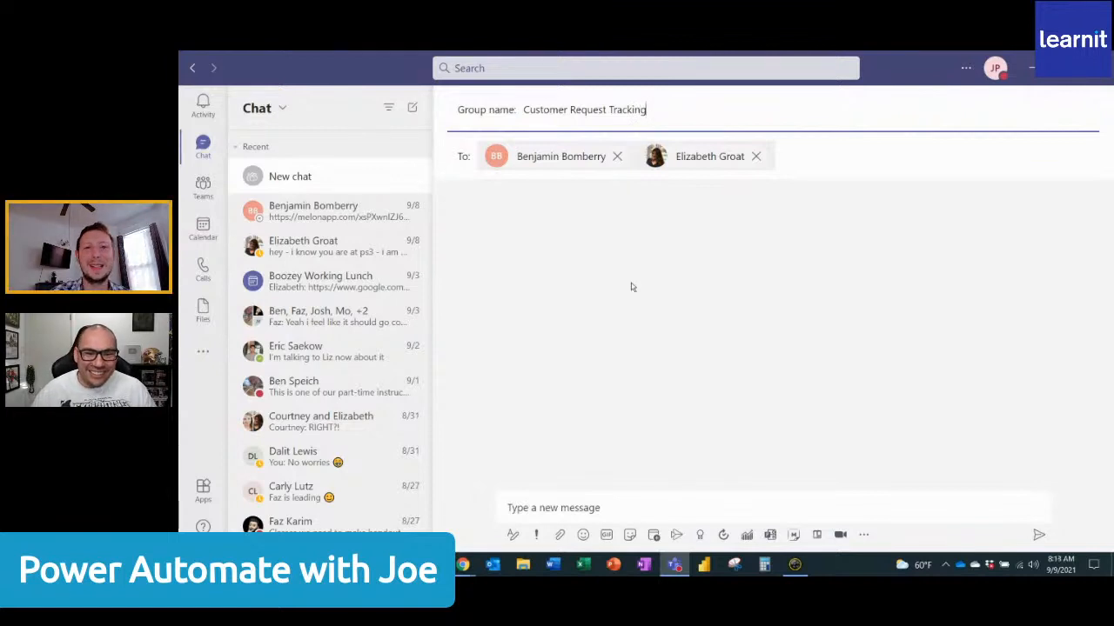
Send the message "Hey this is where all the customer request will show" in the Customer Request Tracking group chat.
{"action": "left_click", "coordinate": [603, 509]}
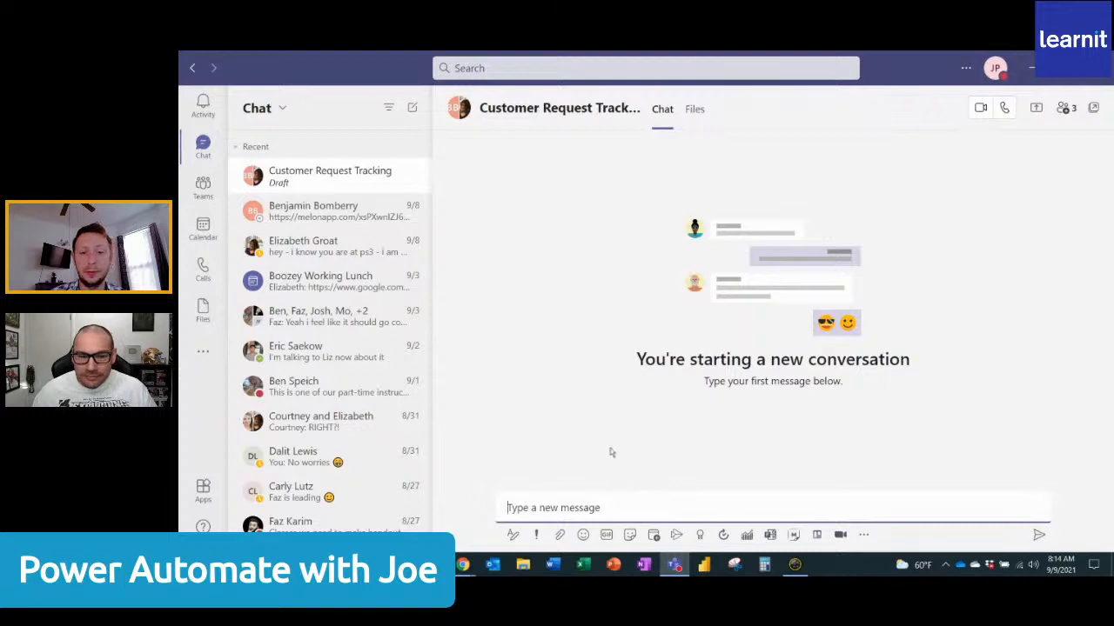
{"action": "type", "text": "Hey this"}
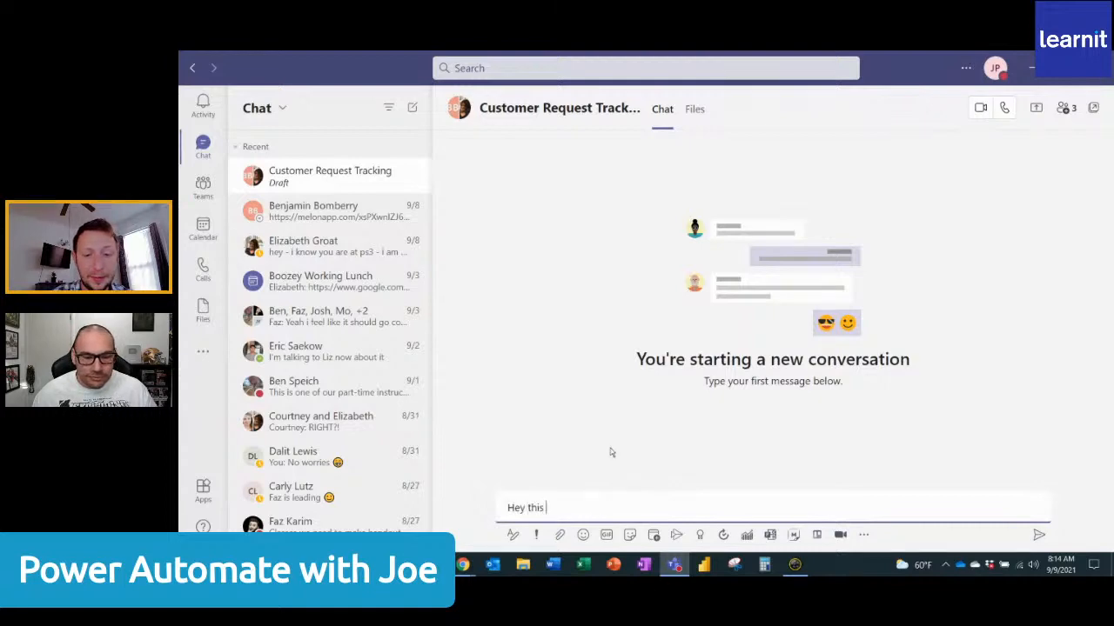
{"action": "type", "text": " is where all the cu"}
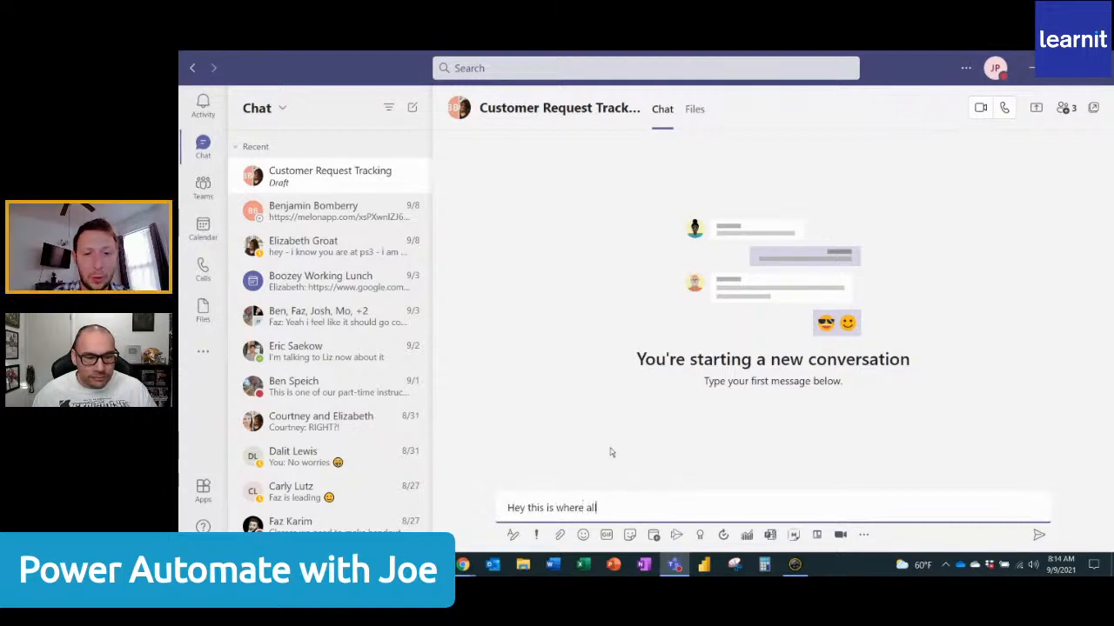
{"action": "type", "text": "stomer r"}
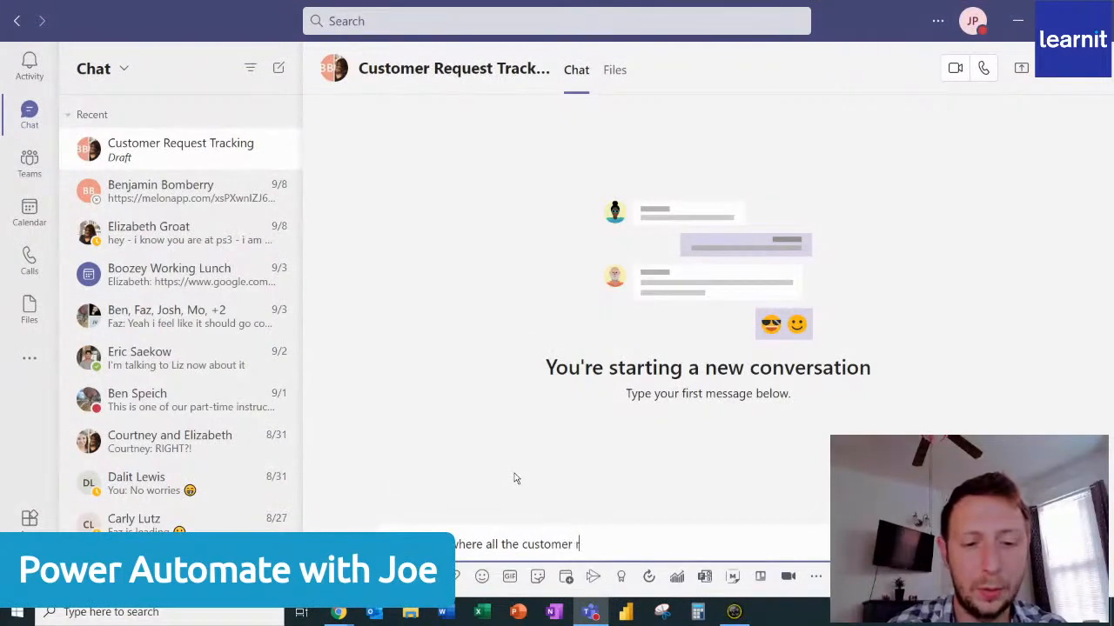
{"action": "type", "text": "equest wi"}
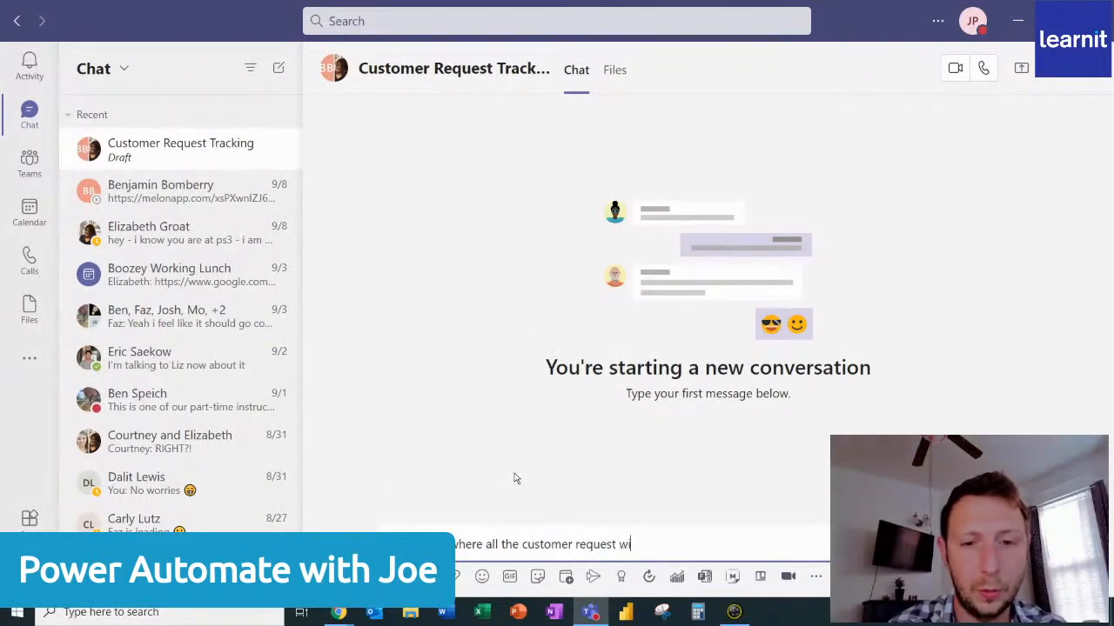
{"action": "type", "text": "ll show"}
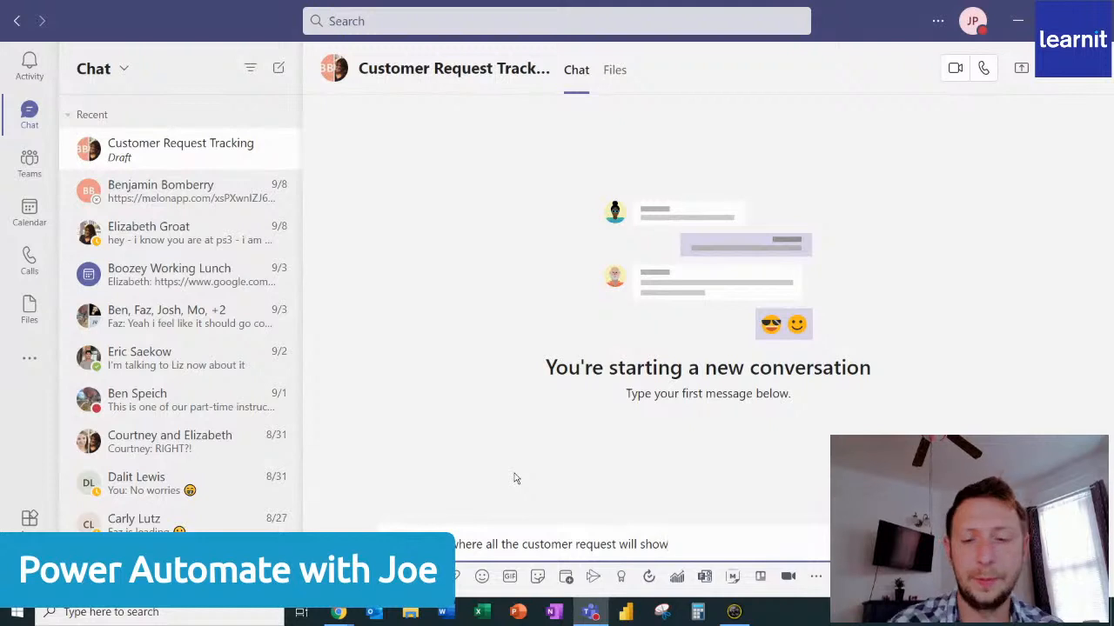
{"action": "key", "text": "Return"}
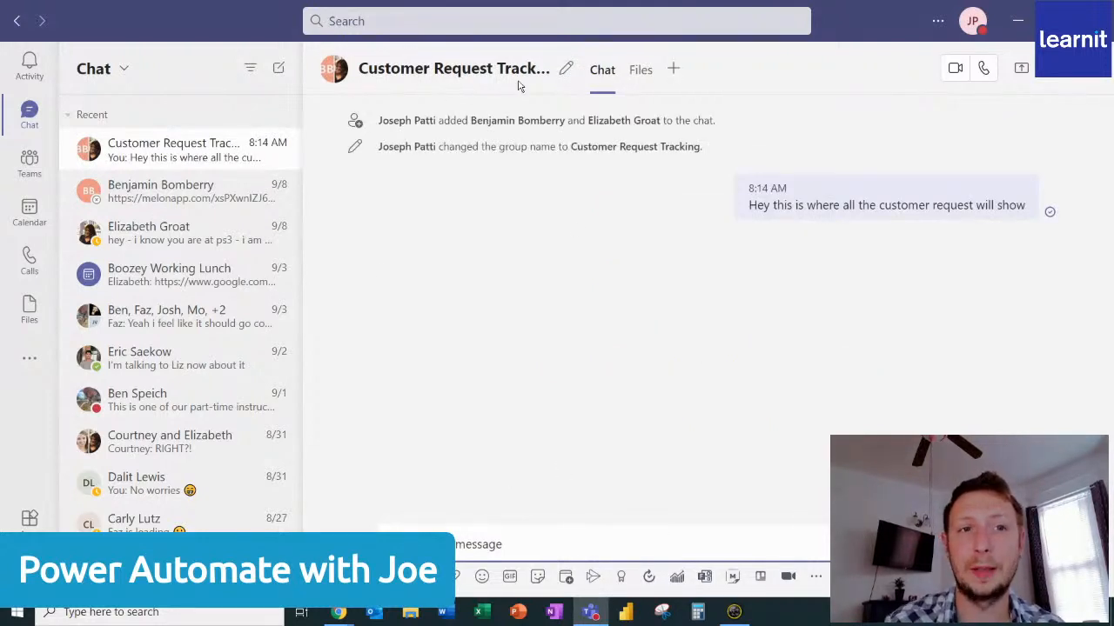
Switch to the browser, launch Power Automate from the Office home page, and close the Office home page.
{"action": "left_click", "coordinate": [600, 612]}
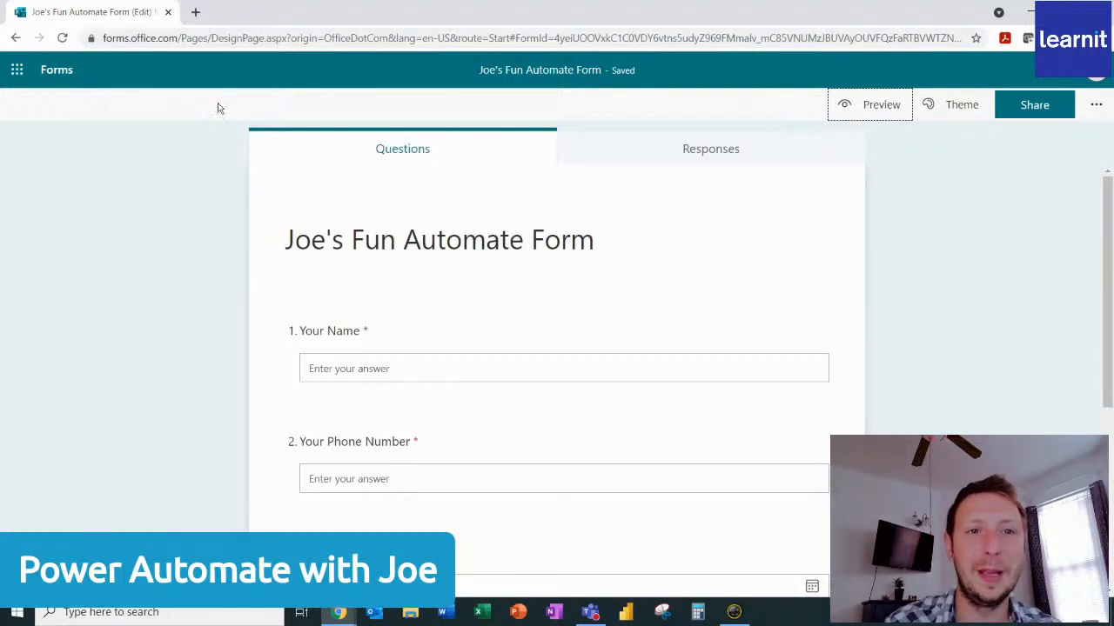
{"action": "left_click", "coordinate": [196, 12]}
{"action": "left_click", "coordinate": [218, 35]}
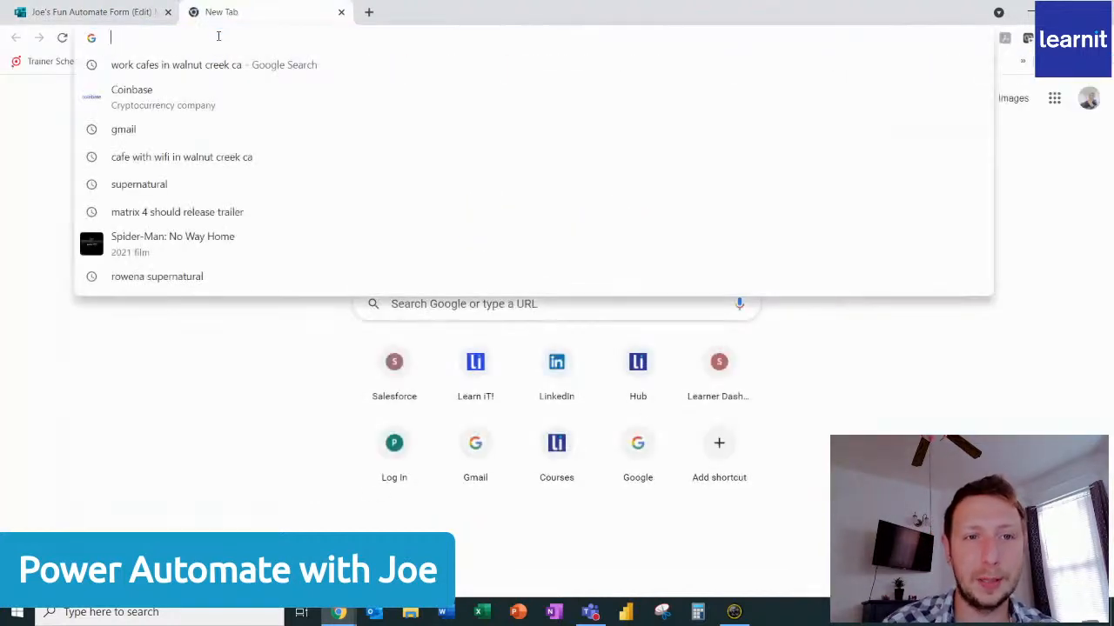
{"action": "type", "text": "office.com"}
{"action": "key", "text": "Return"}
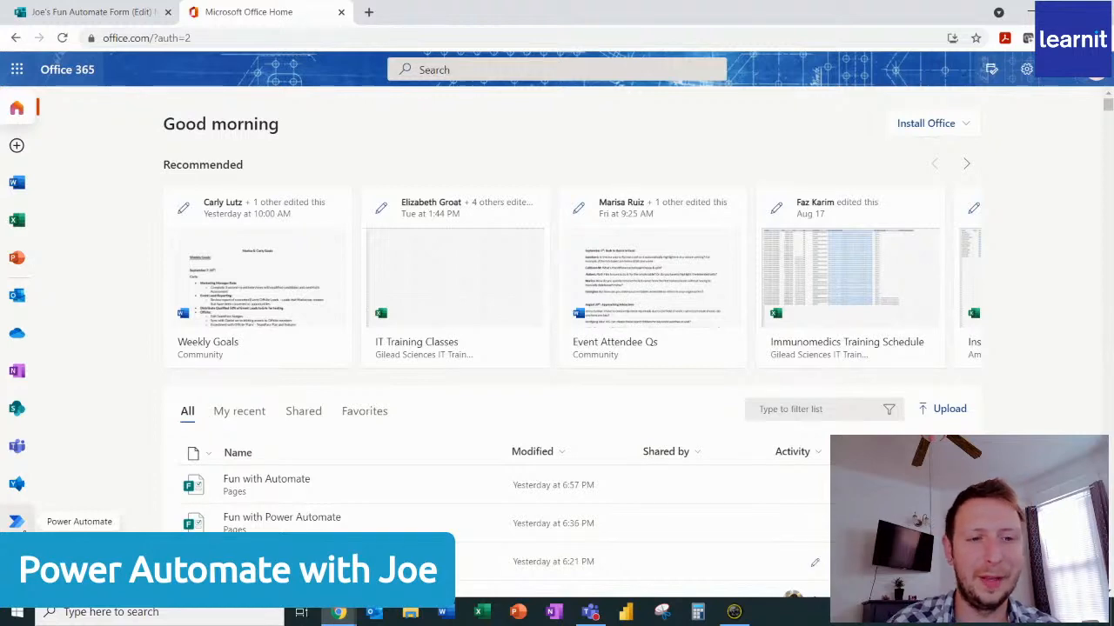
{"action": "left_click", "coordinate": [16, 521]}
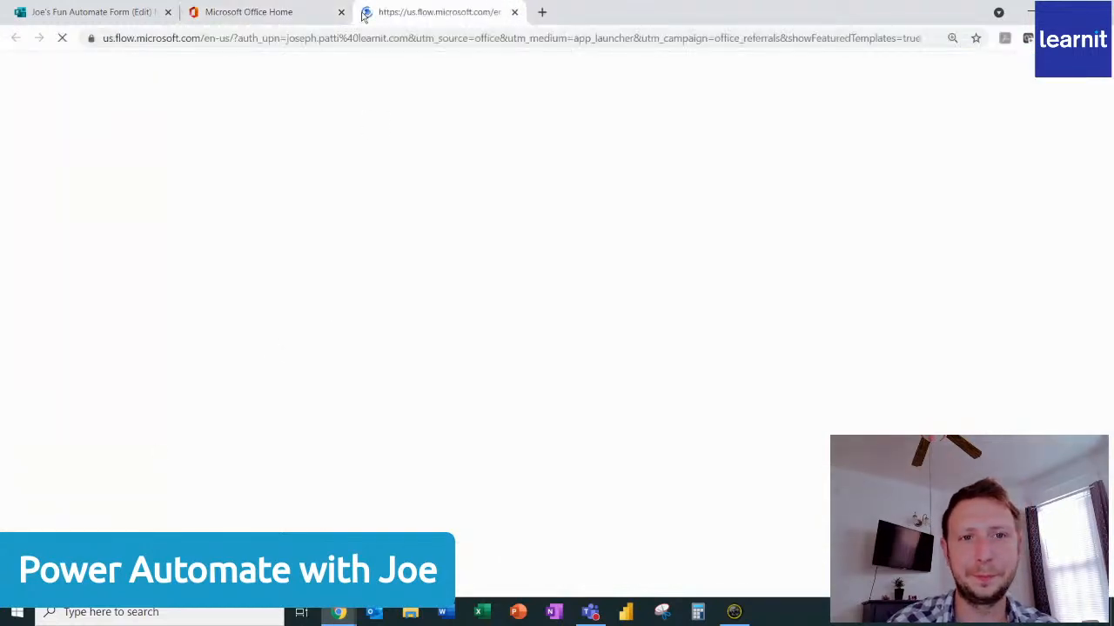
{"action": "left_click", "coordinate": [341, 12]}
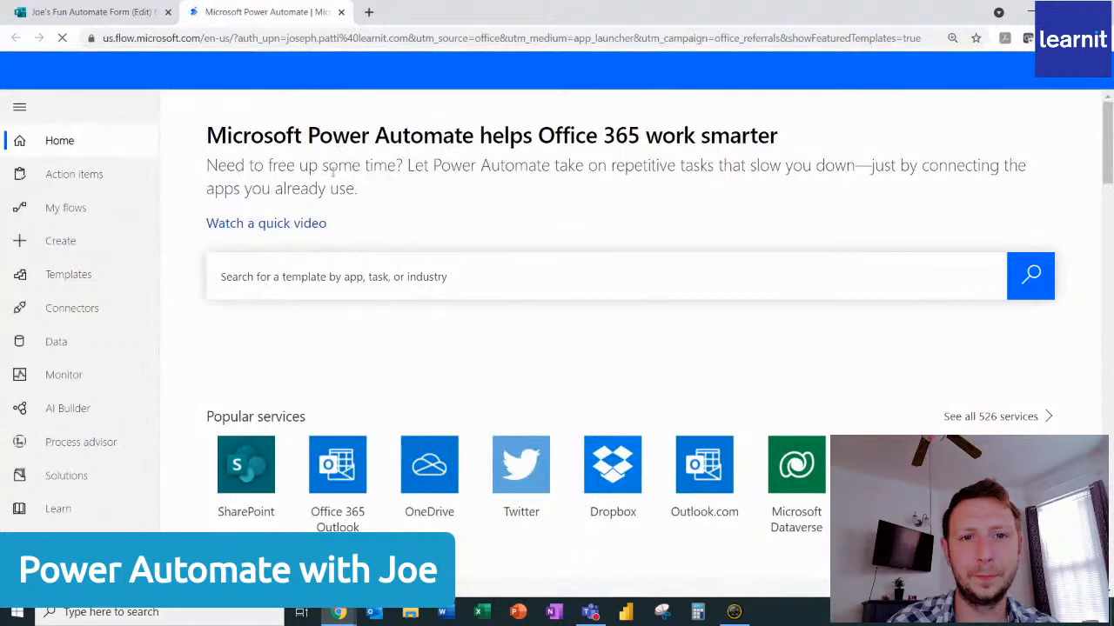
Look over the template suggestions on the Power Automate home page and open the list of own flows.
{"action": "scroll", "coordinate": [279, 198], "scroll_direction": "down", "scroll_amount": 3}
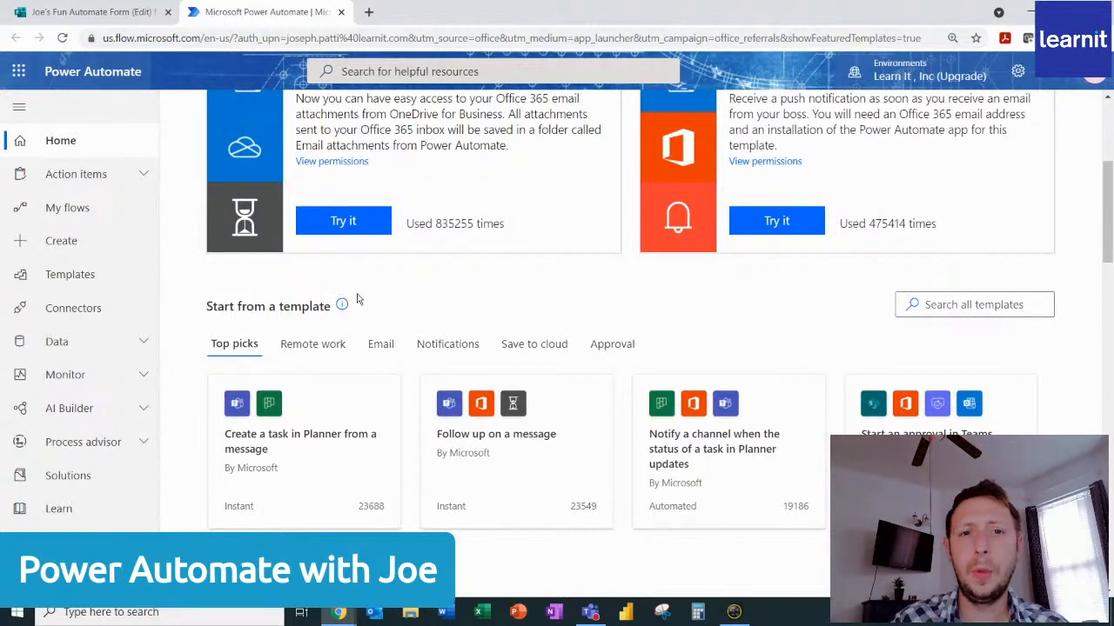
{"action": "scroll", "coordinate": [358, 298], "scroll_direction": "up", "scroll_amount": 3}
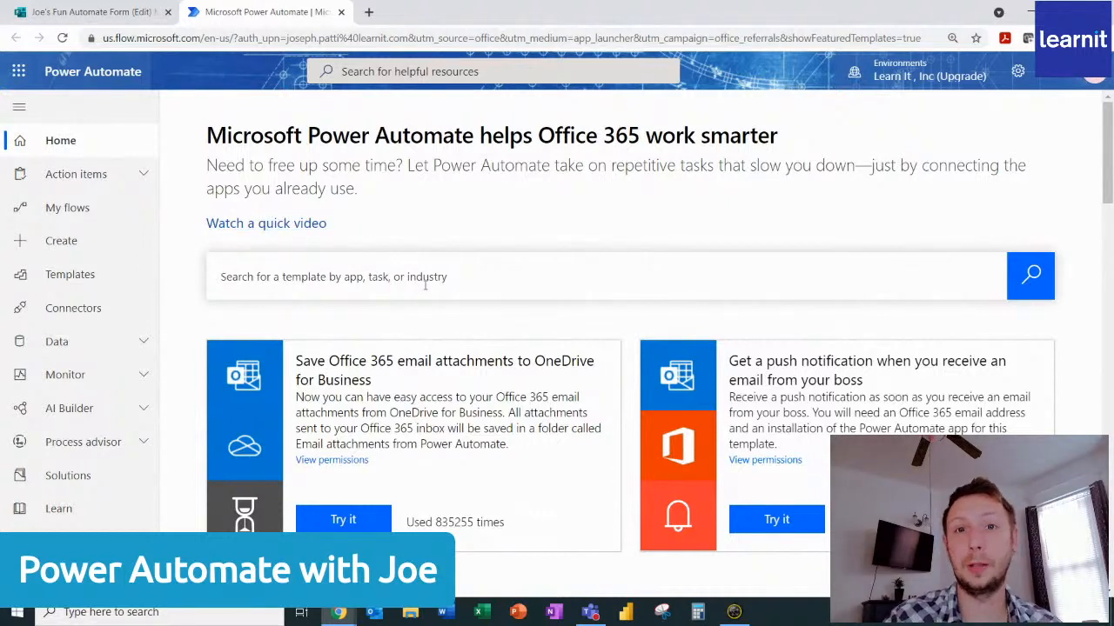
{"action": "scroll", "coordinate": [425, 285], "scroll_direction": "down", "scroll_amount": 1}
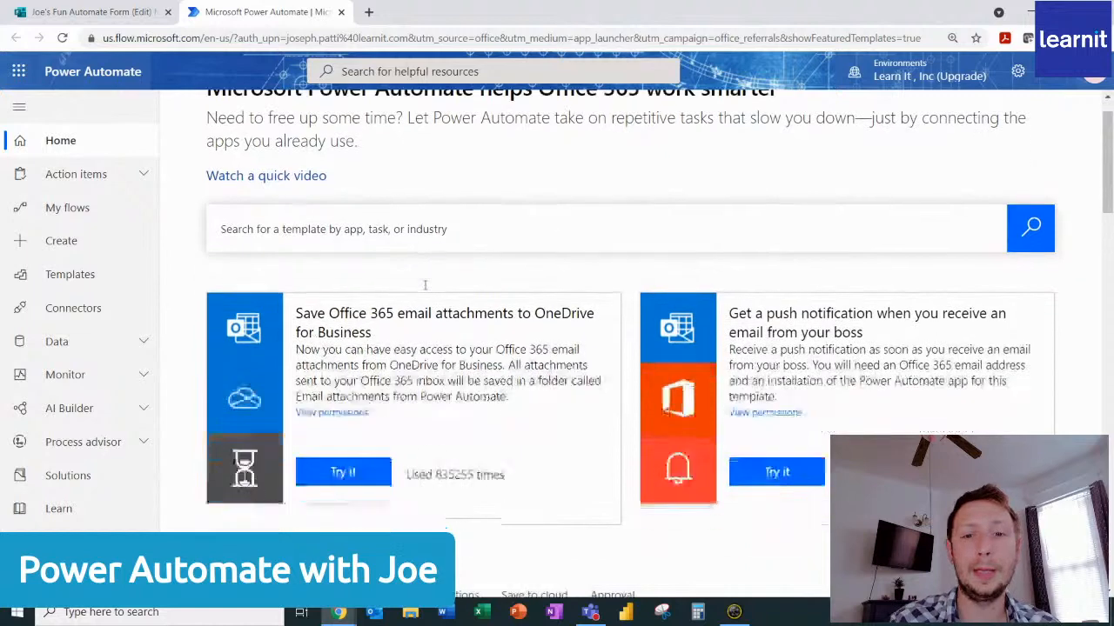
{"action": "scroll", "coordinate": [424, 285], "scroll_direction": "down", "scroll_amount": 1}
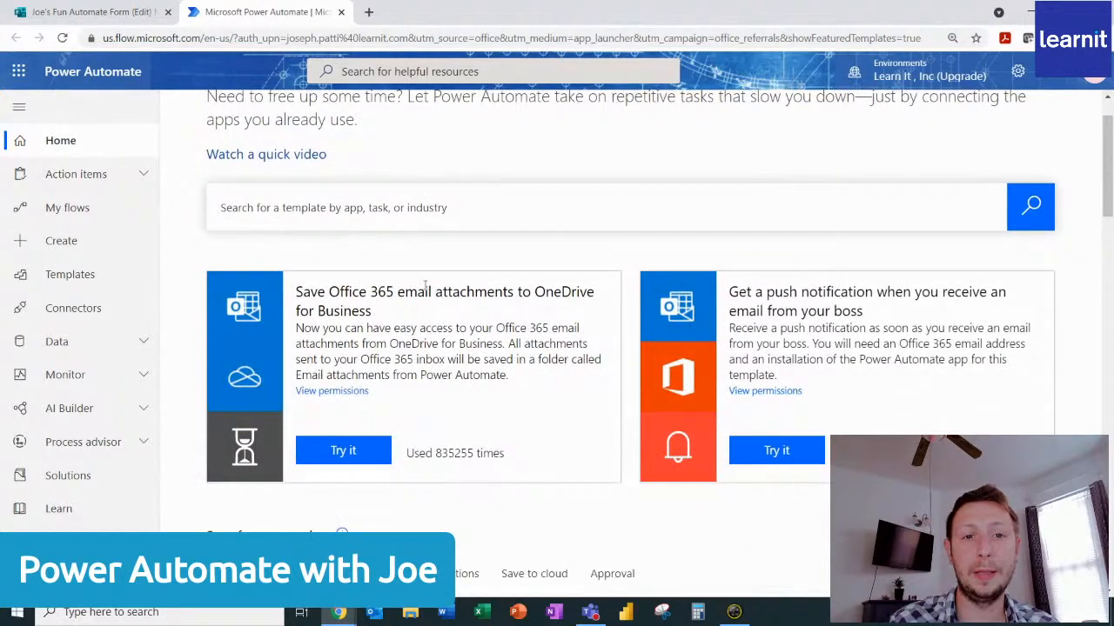
{"action": "scroll", "coordinate": [425, 285], "scroll_direction": "down", "scroll_amount": 1}
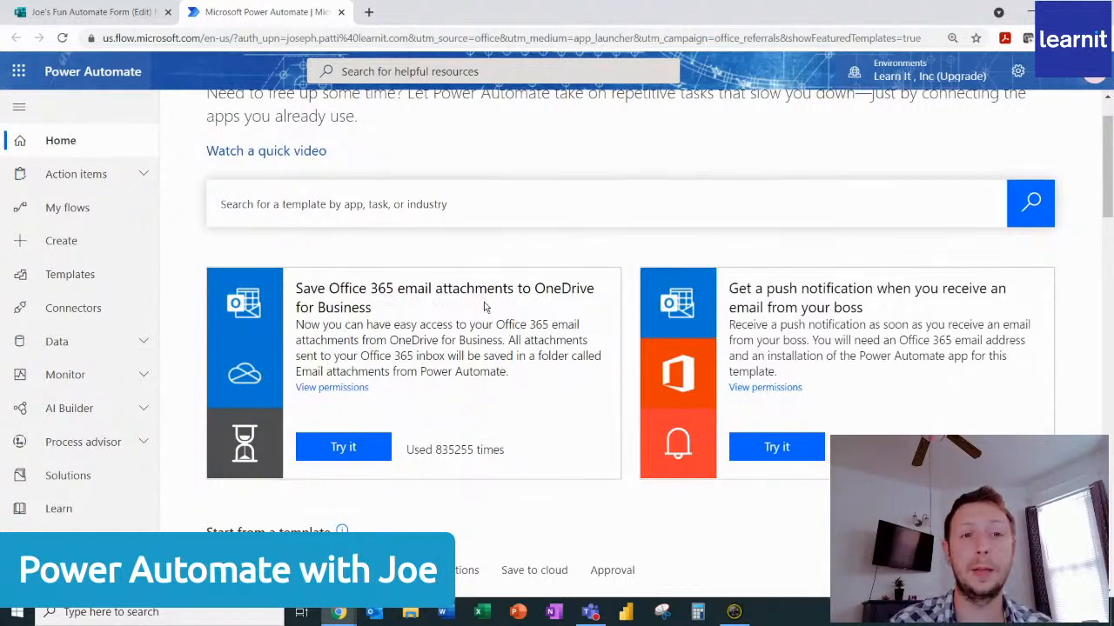
{"action": "scroll", "coordinate": [478, 308], "scroll_direction": "down", "scroll_amount": 1}
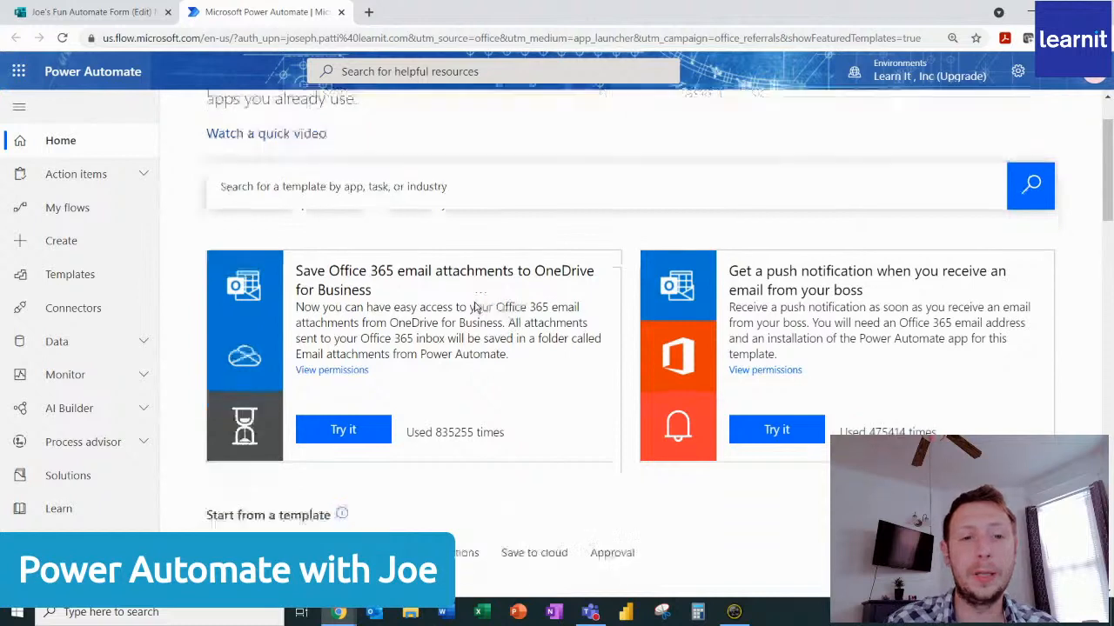
{"action": "scroll", "coordinate": [476, 308], "scroll_direction": "down", "scroll_amount": 1}
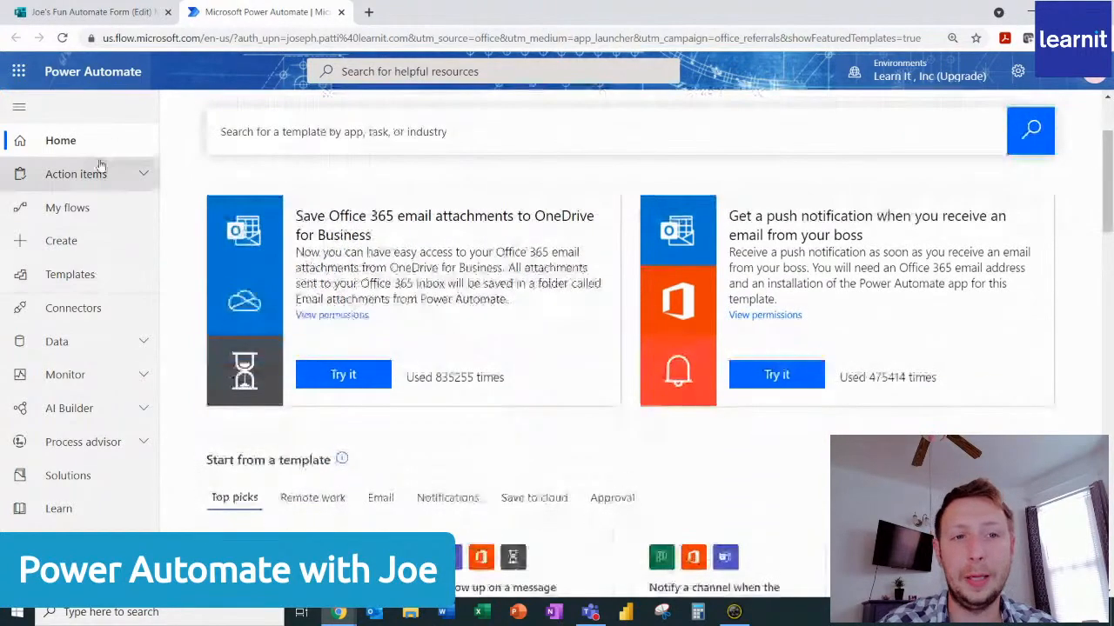
{"action": "left_click", "coordinate": [92, 209]}
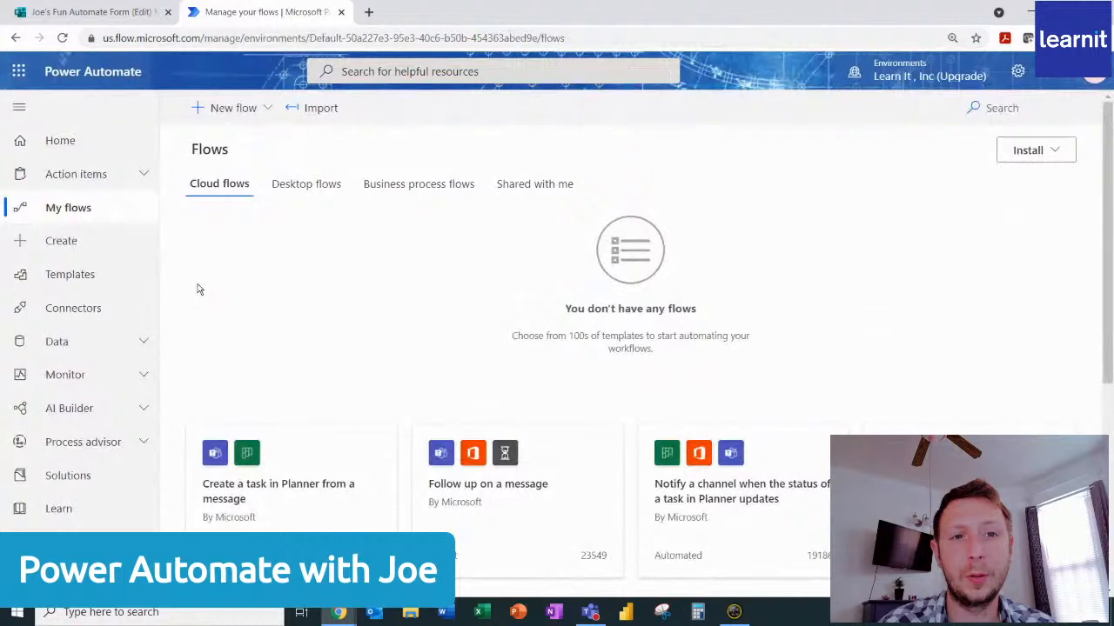
Browse the full gallery of Power Automate flow templates, examining the kinds of automation on offer.
{"action": "left_click", "coordinate": [68, 276]}
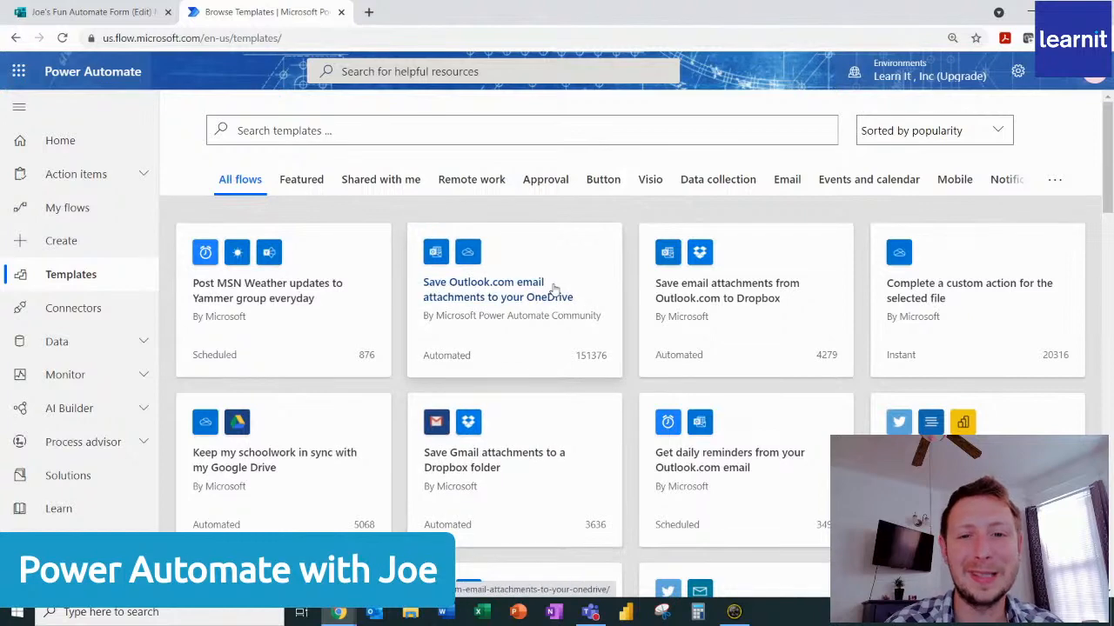
{"action": "scroll", "coordinate": [549, 293], "scroll_direction": "down", "scroll_amount": 3}
{"action": "scroll", "coordinate": [549, 299], "scroll_direction": "up", "scroll_amount": 2}
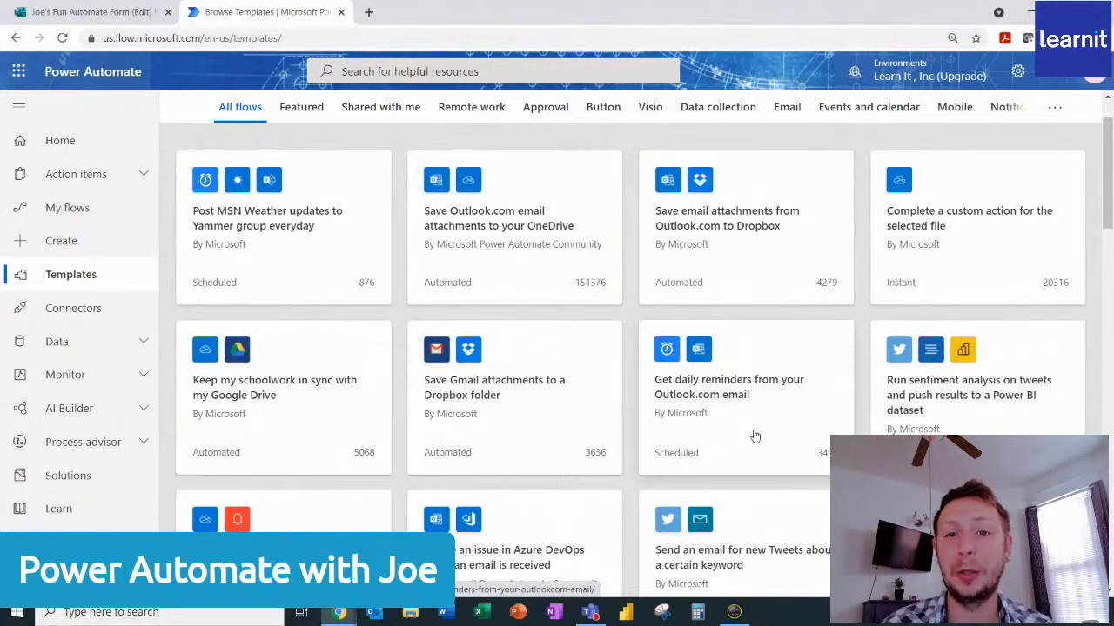
{"action": "scroll", "coordinate": [749, 418], "scroll_direction": "down", "scroll_amount": 9}
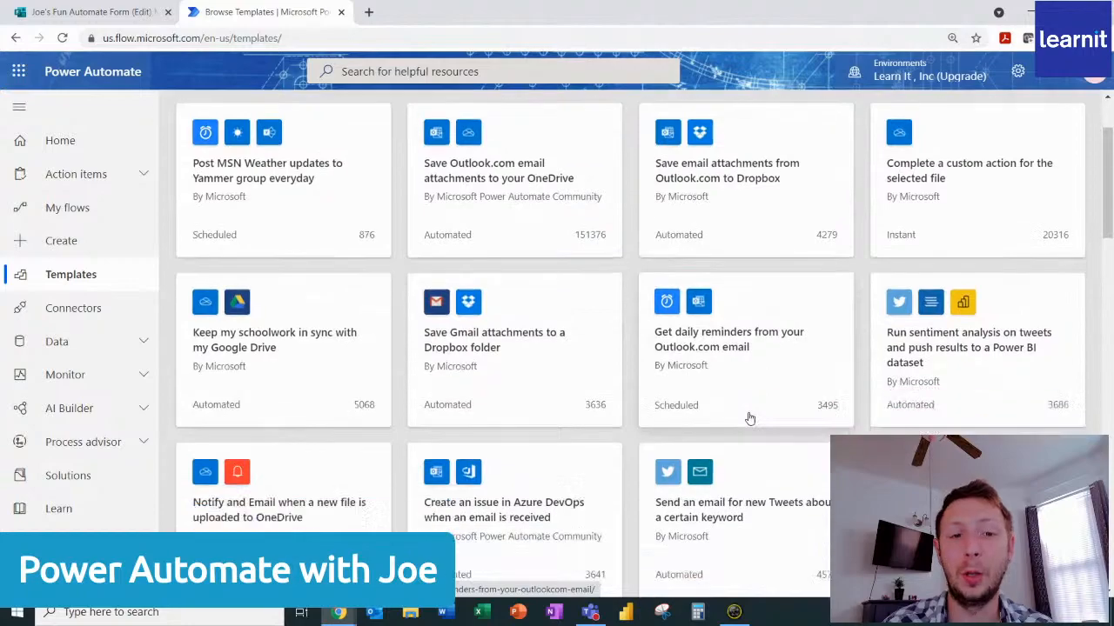
{"action": "scroll", "coordinate": [749, 418], "scroll_direction": "down", "scroll_amount": 5}
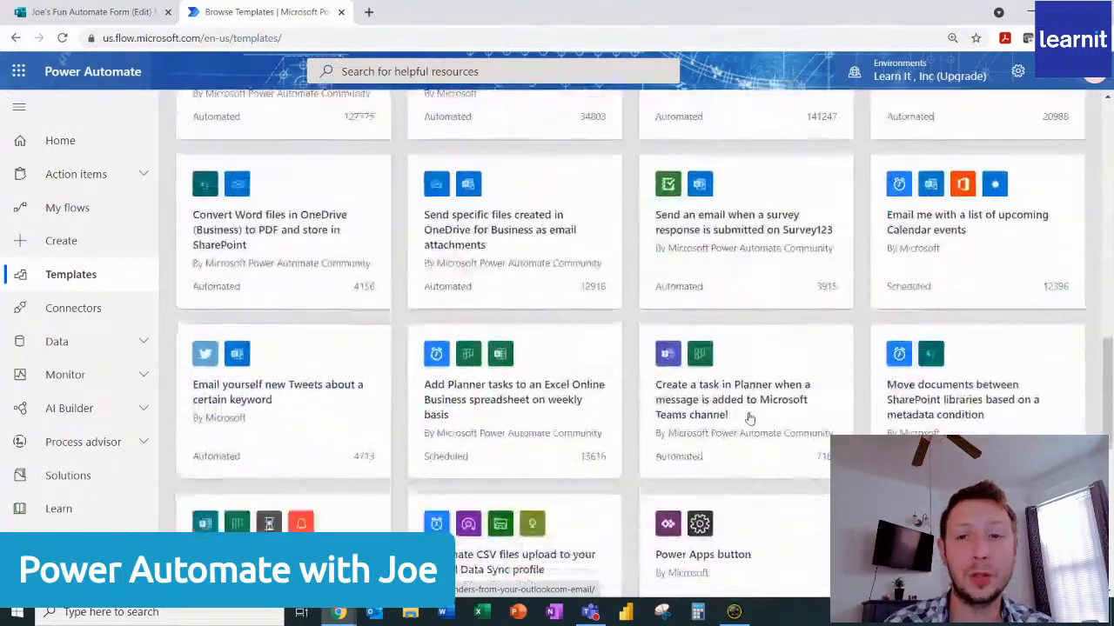
{"action": "scroll", "coordinate": [746, 418], "scroll_direction": "up", "scroll_amount": 3}
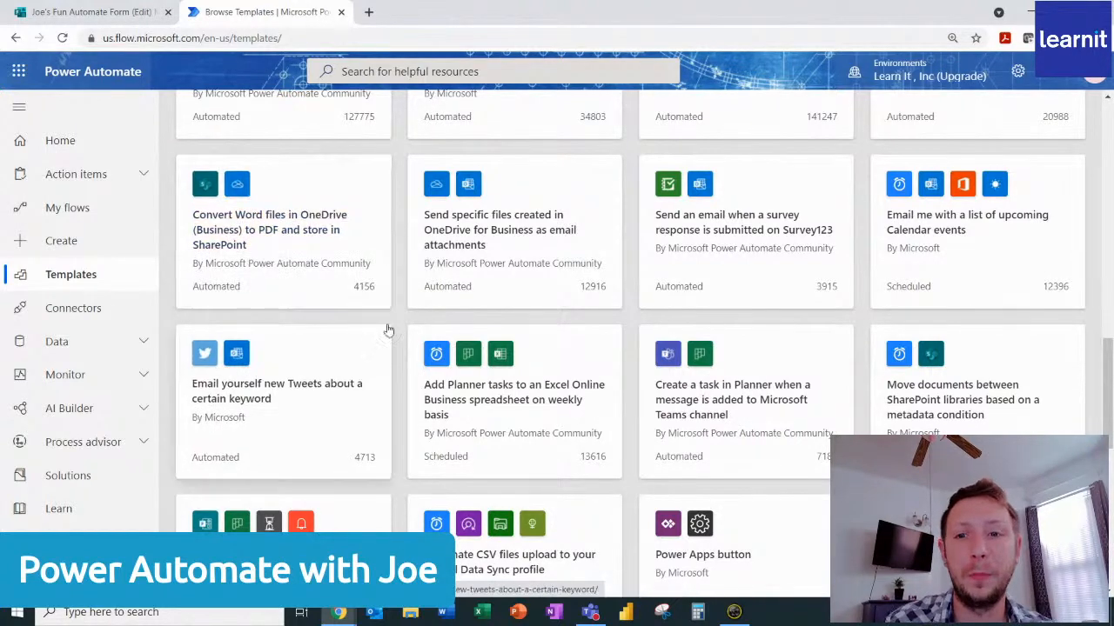
{"action": "scroll", "coordinate": [497, 348], "scroll_direction": "down", "scroll_amount": 6}
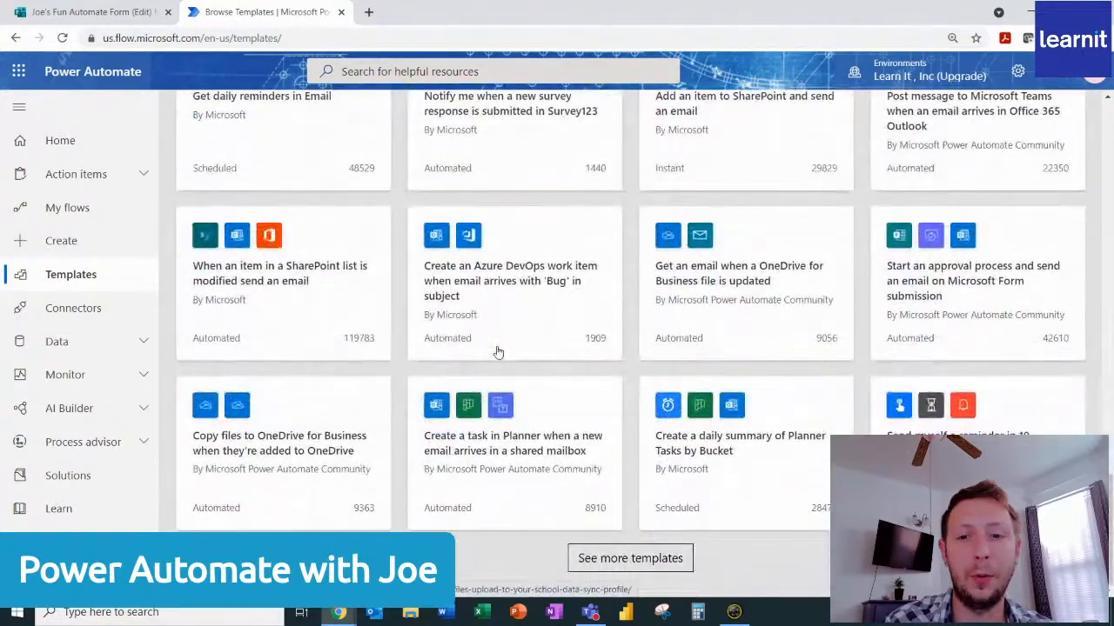
{"action": "scroll", "coordinate": [515, 407], "scroll_direction": "up", "scroll_amount": 10}
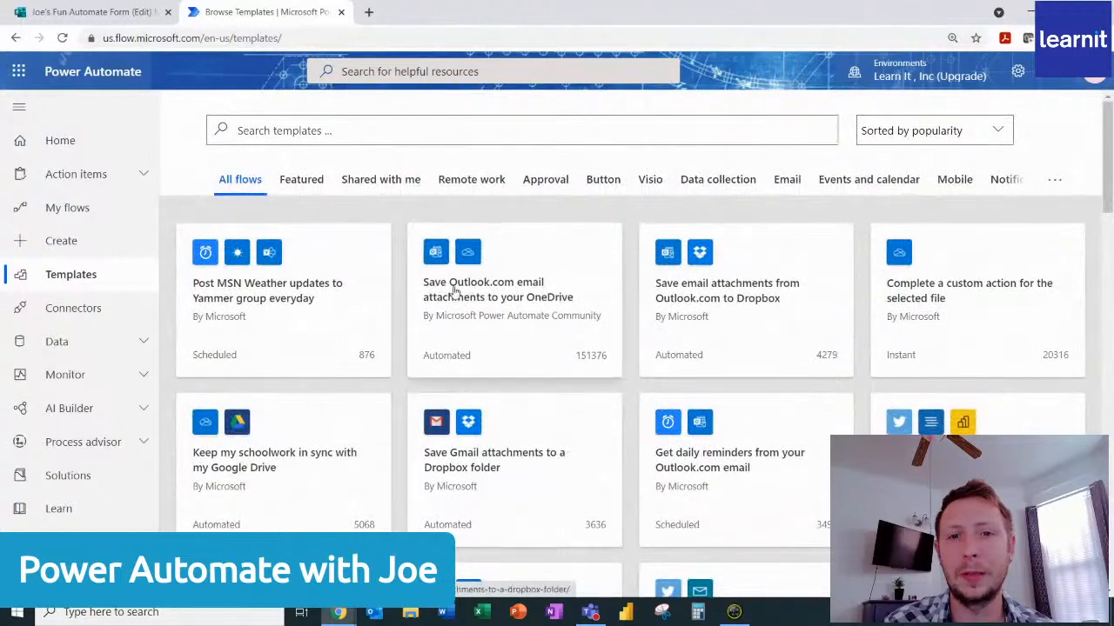
Search the flow templates for "sharepoint" and look through the matching templates.
{"action": "left_click", "coordinate": [352, 136]}
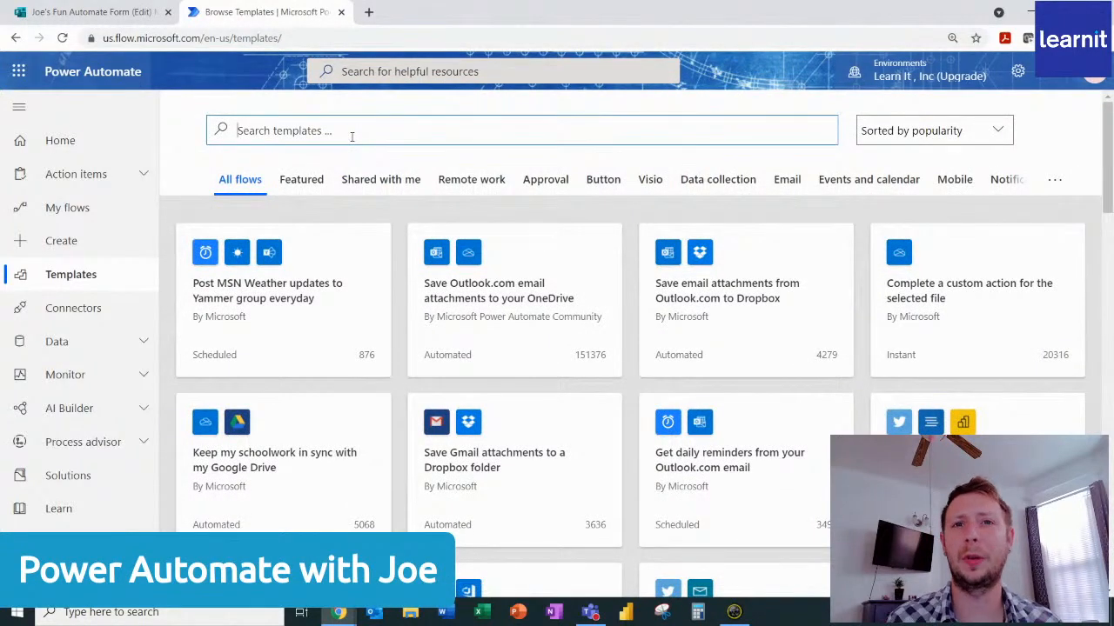
{"action": "type", "text": "sharepoint"}
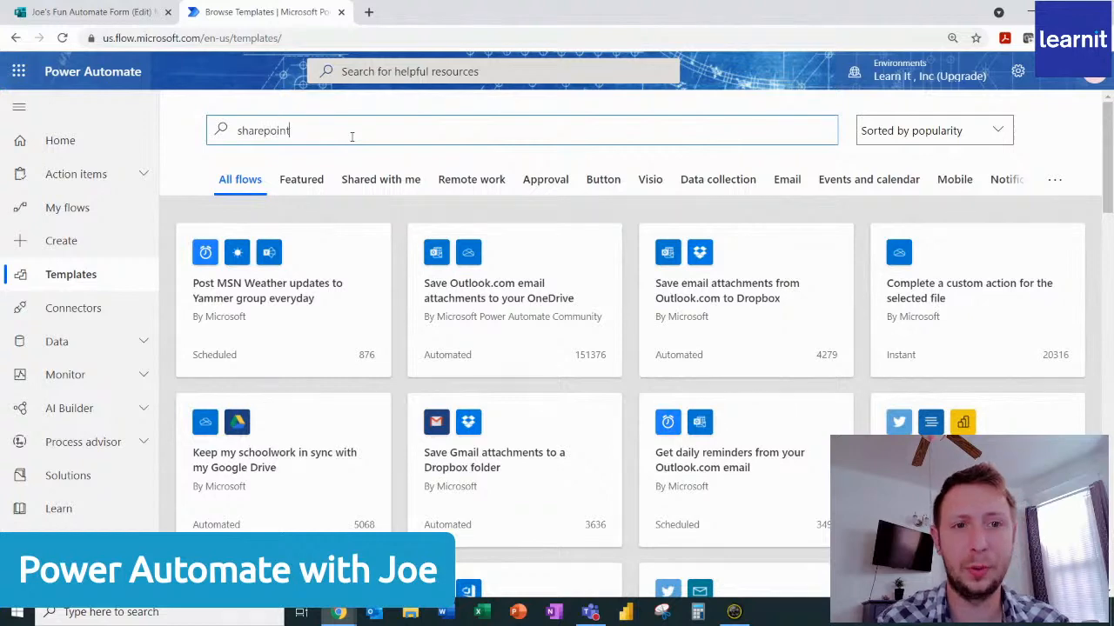
{"action": "key", "text": "Return"}
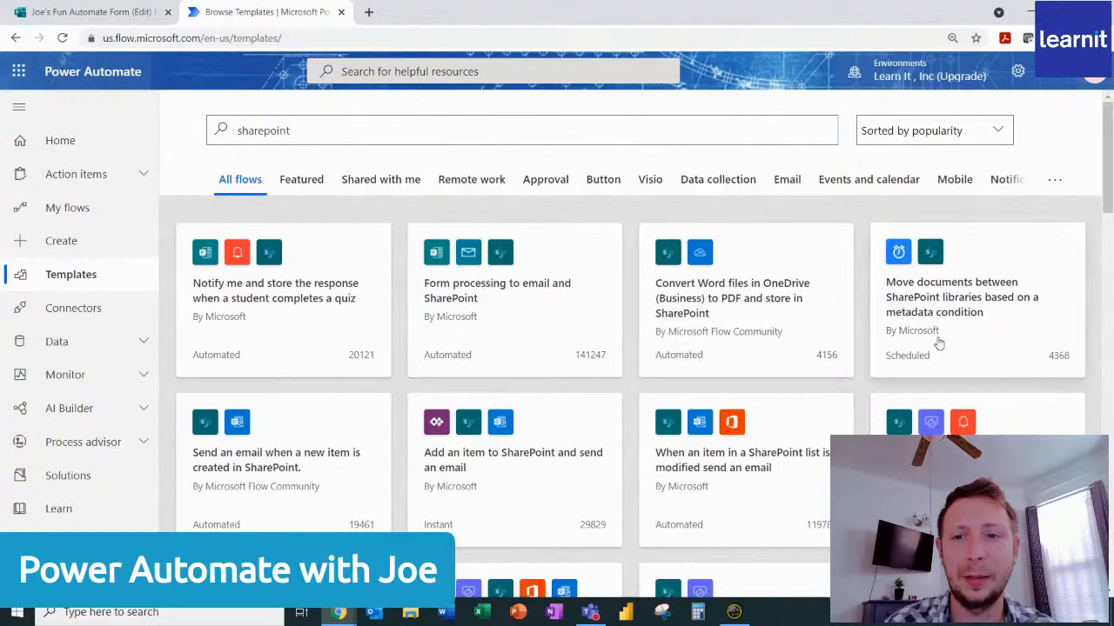
{"action": "scroll", "coordinate": [502, 496], "scroll_direction": "down", "scroll_amount": 3}
{"action": "scroll", "coordinate": [502, 496], "scroll_direction": "down", "scroll_amount": 12}
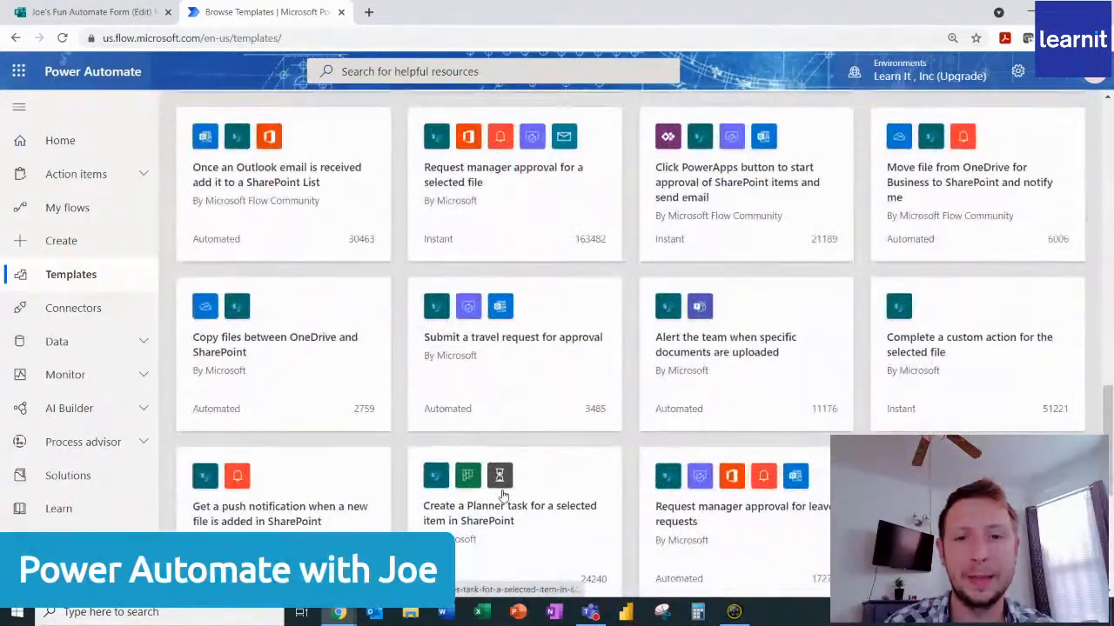
{"action": "scroll", "coordinate": [502, 496], "scroll_direction": "up", "scroll_amount": 15}
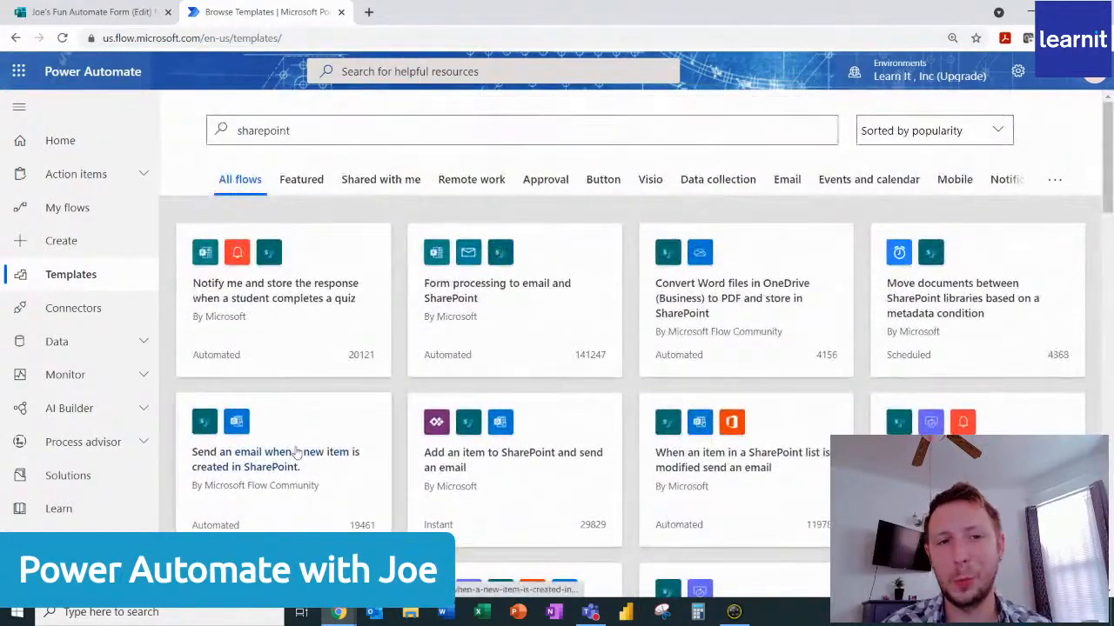
Open the flow creation page and outline the Automated cloud flow option with a temporary red rectangle, clearing it after showing it.
{"action": "left_click", "coordinate": [61, 242]}
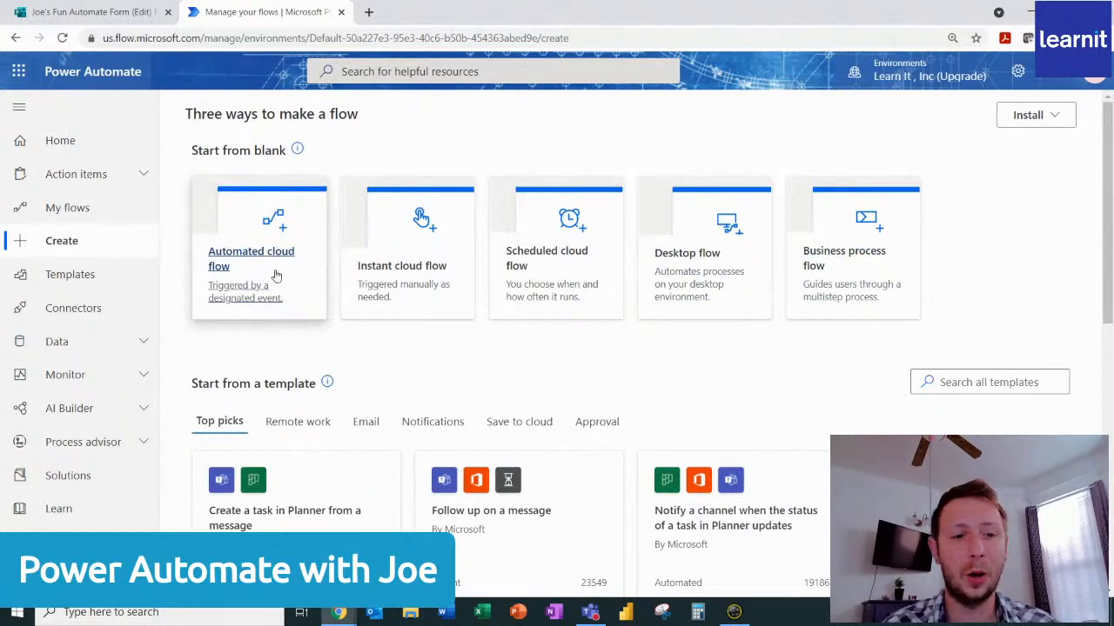
{"action": "key", "text": "ctrl+2"}
{"action": "left_click_drag", "start_coordinate": [181, 161], "coordinate": [327, 331]}
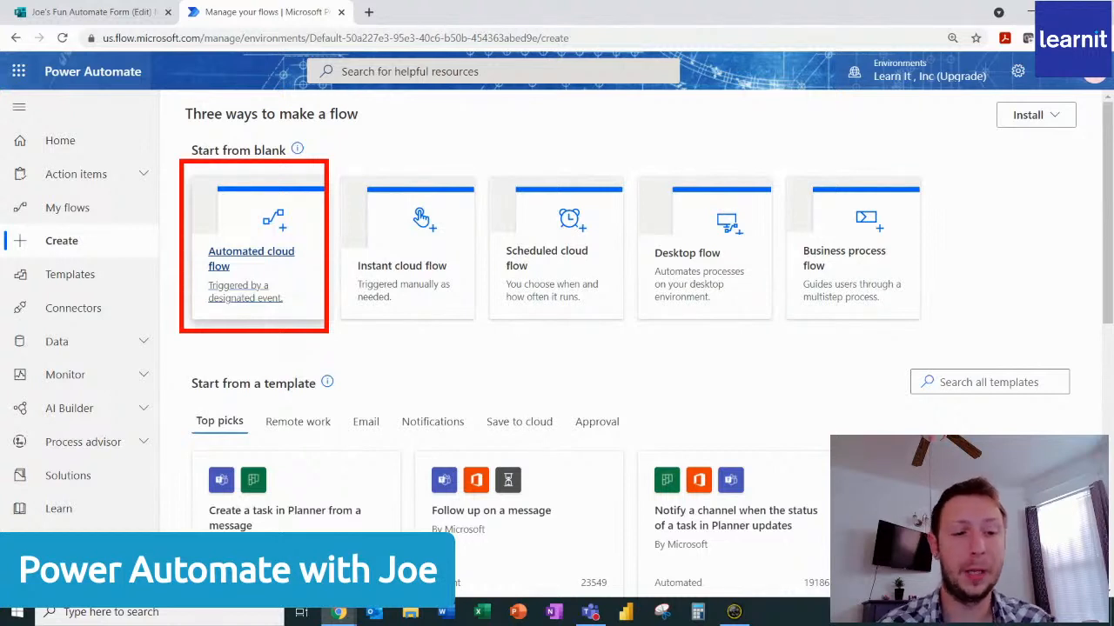
{"action": "key", "text": "Escape"}
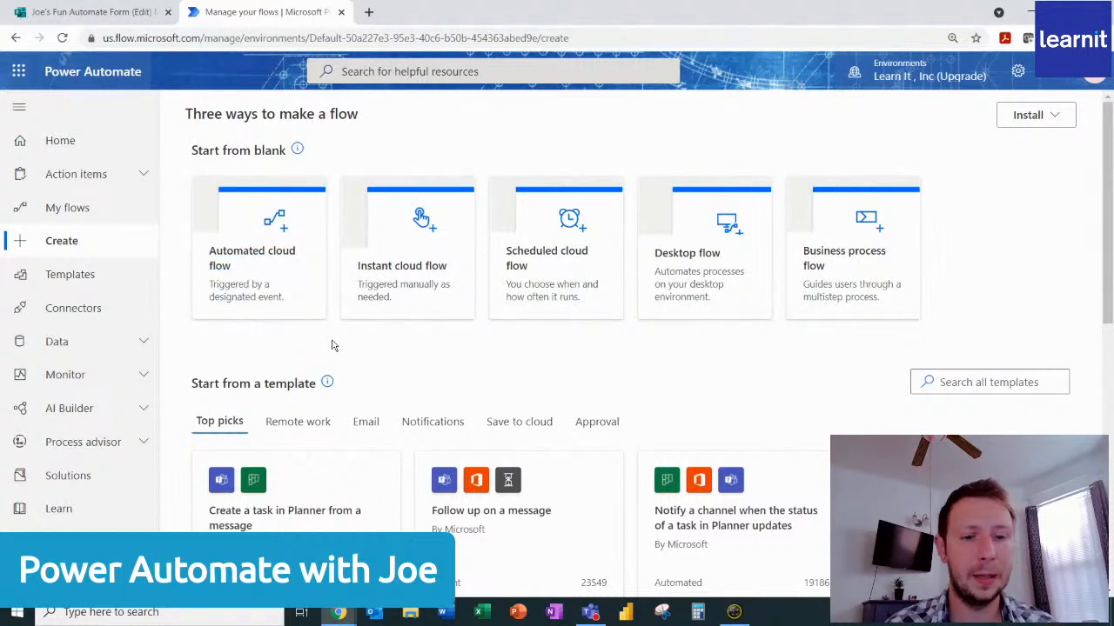
Turn the screen into a blank white annotation board and write "Trigger" on it in red text.
{"action": "key", "text": "ctrl+2"}
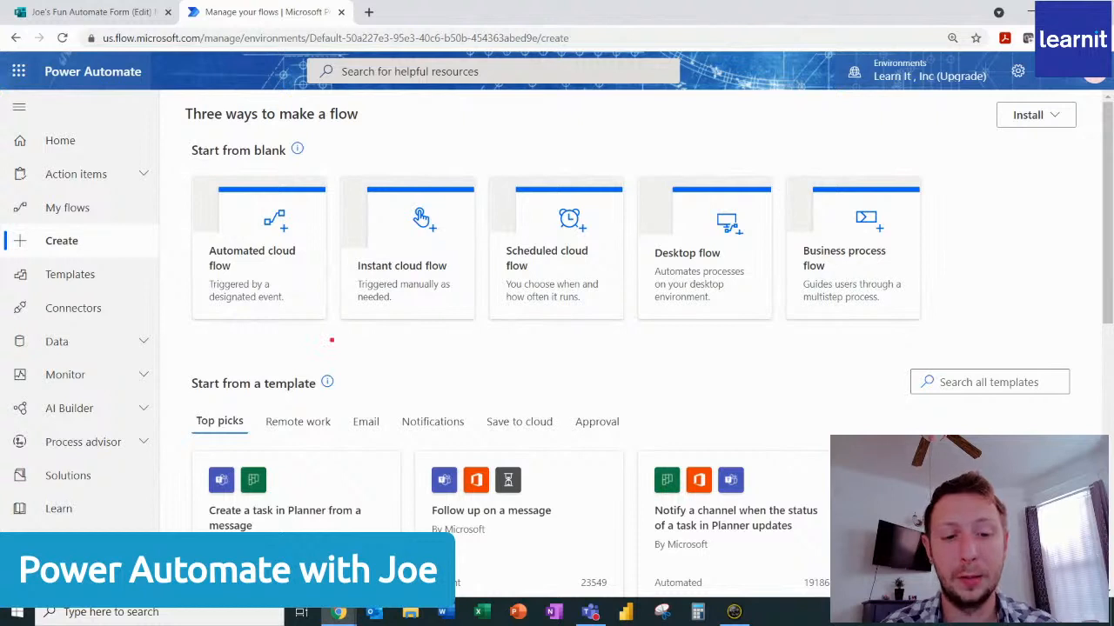
{"action": "key", "text": "w"}
{"action": "type", "text": "t"}
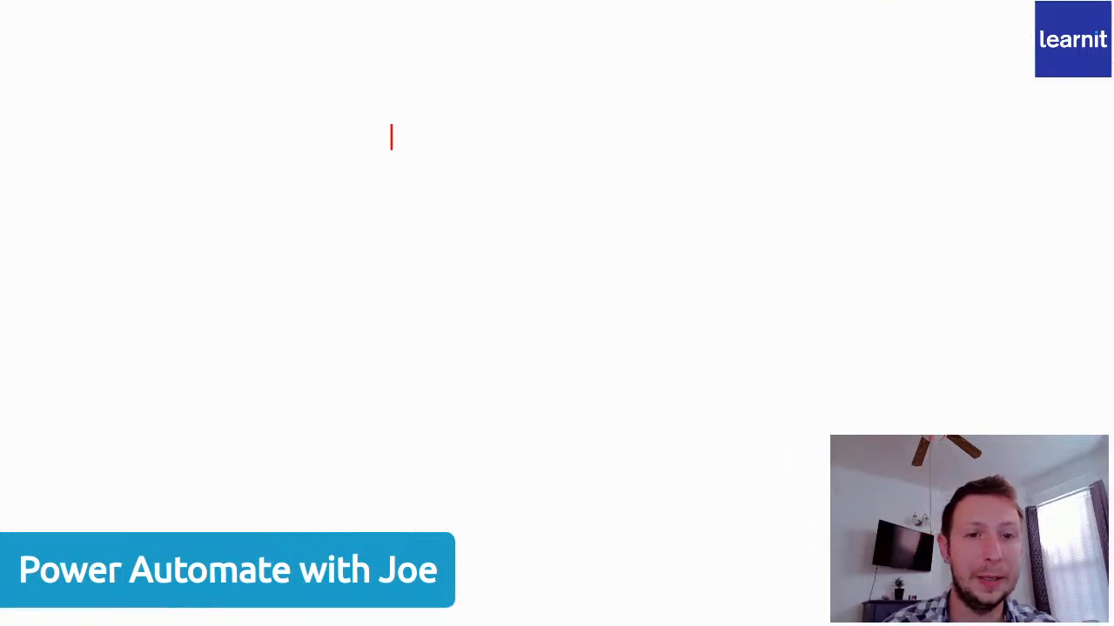
{"action": "type", "text": "Trigger"}
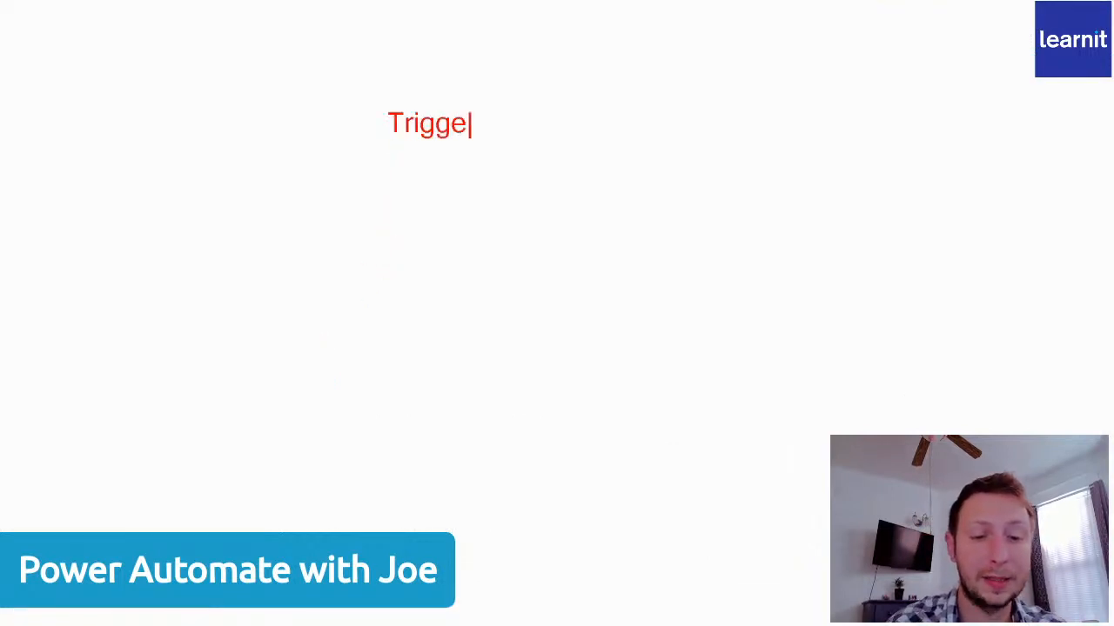
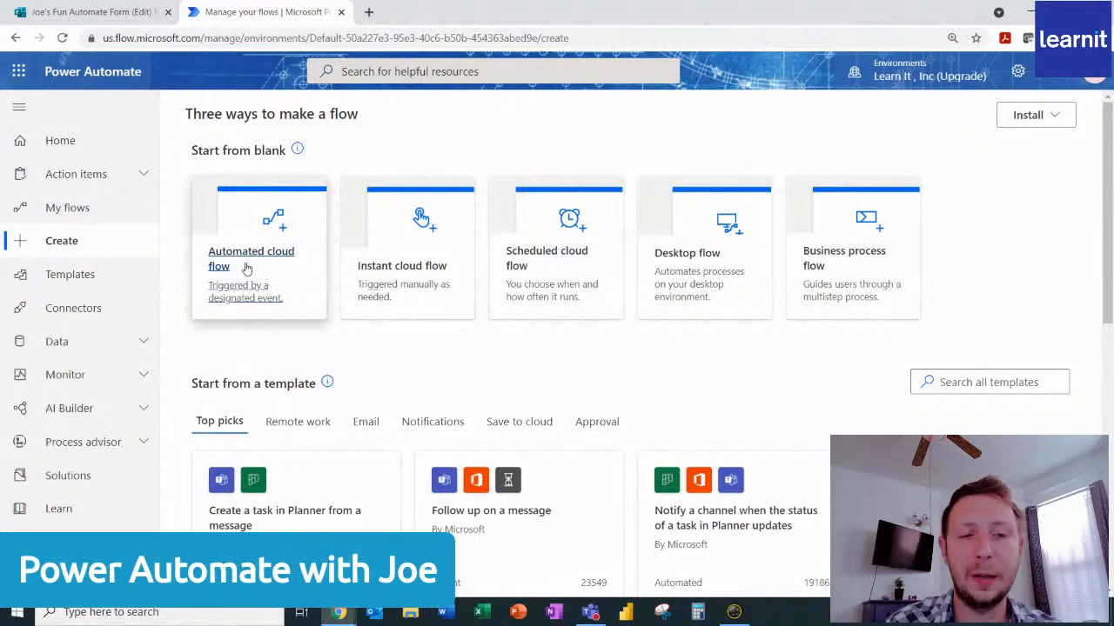
Create an unnamed automated cloud flow with the Microsoft Forms trigger "When a new response is submitted", found by searching for "forms".
{"action": "left_click", "coordinate": [250, 263]}
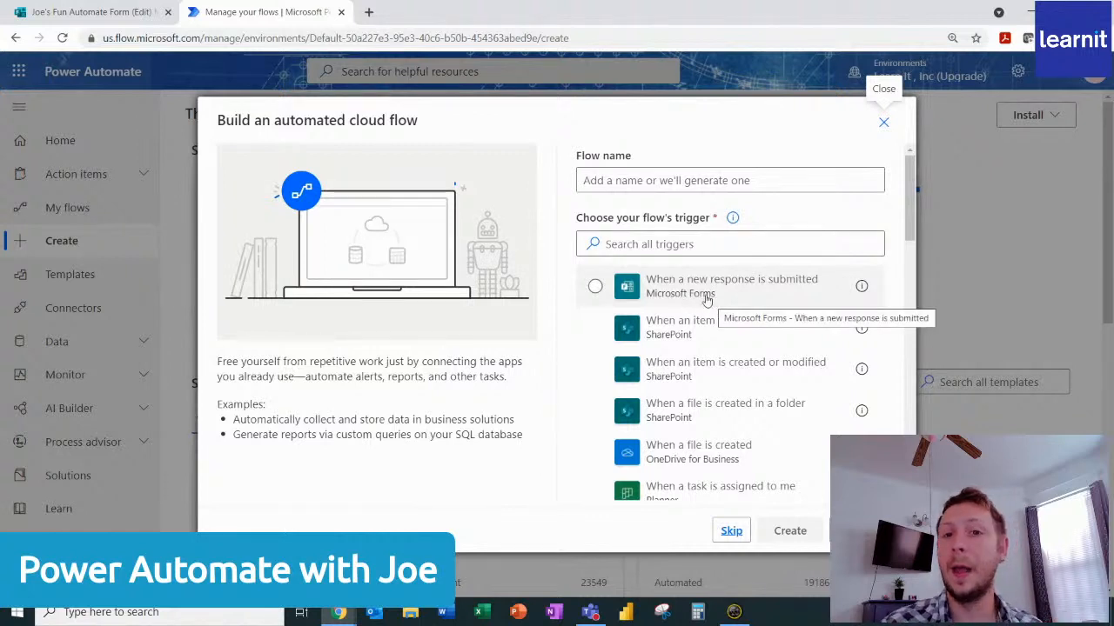
{"action": "left_click", "coordinate": [688, 245]}
{"action": "type", "text": "forms"}
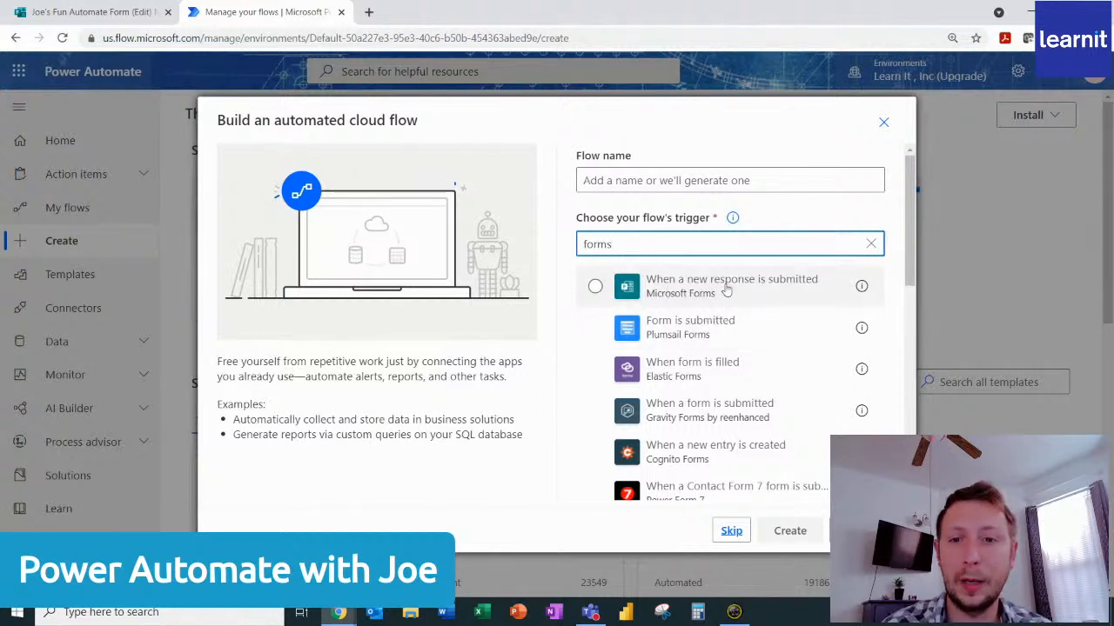
{"action": "left_click", "coordinate": [596, 288]}
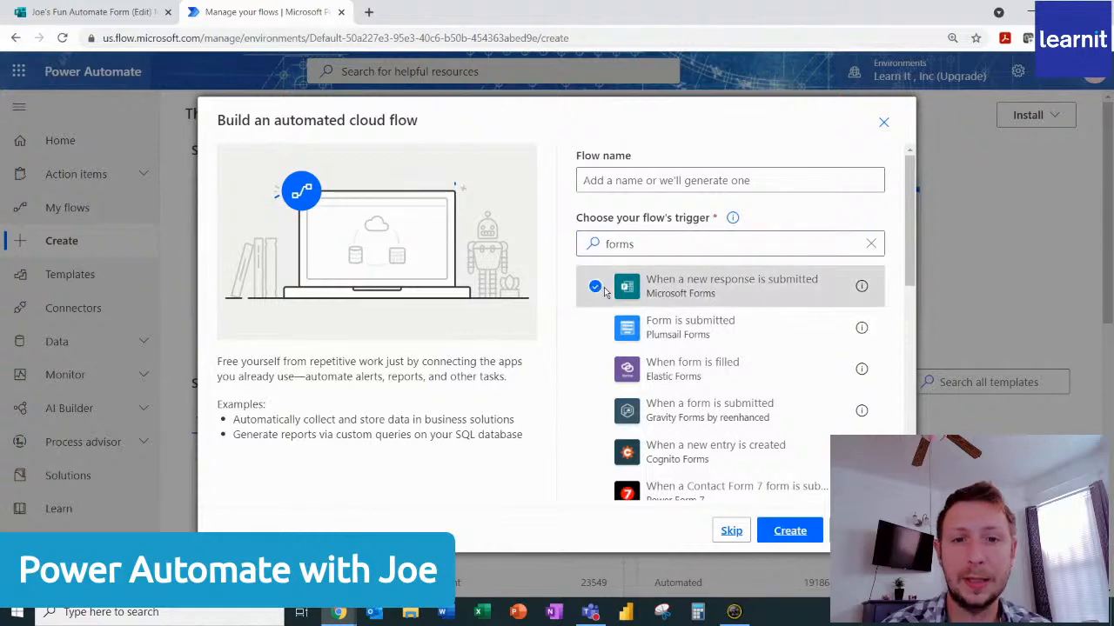
{"action": "left_click", "coordinate": [789, 531]}
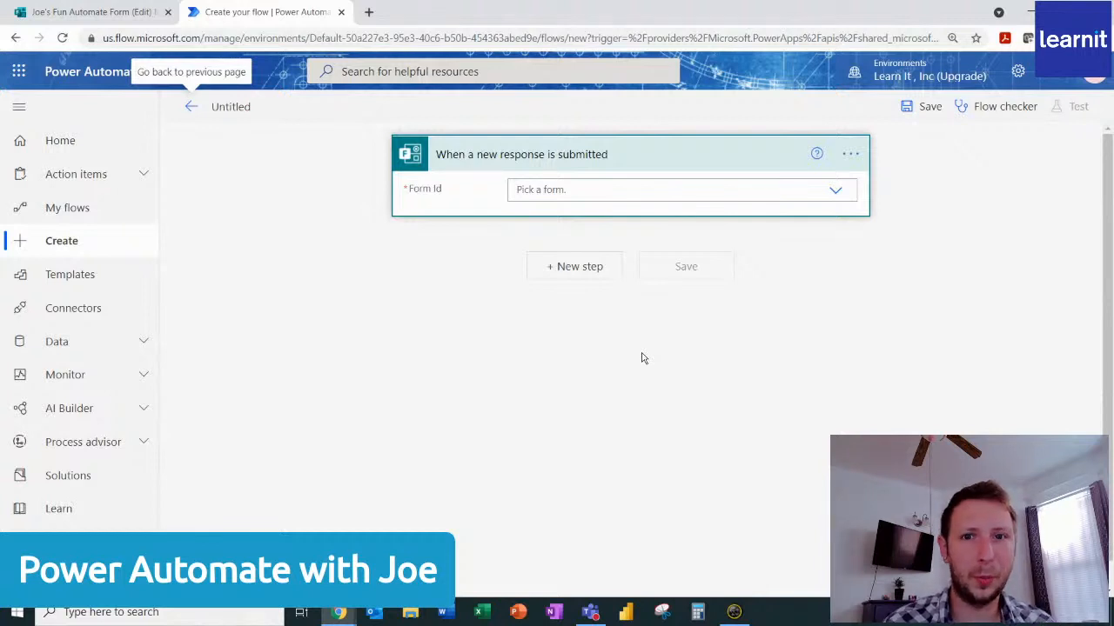
Check the form's title in Microsoft Forms and set the trigger's Form Id to "Joe's Fun Automate Form".
{"action": "left_click", "coordinate": [108, 13]}
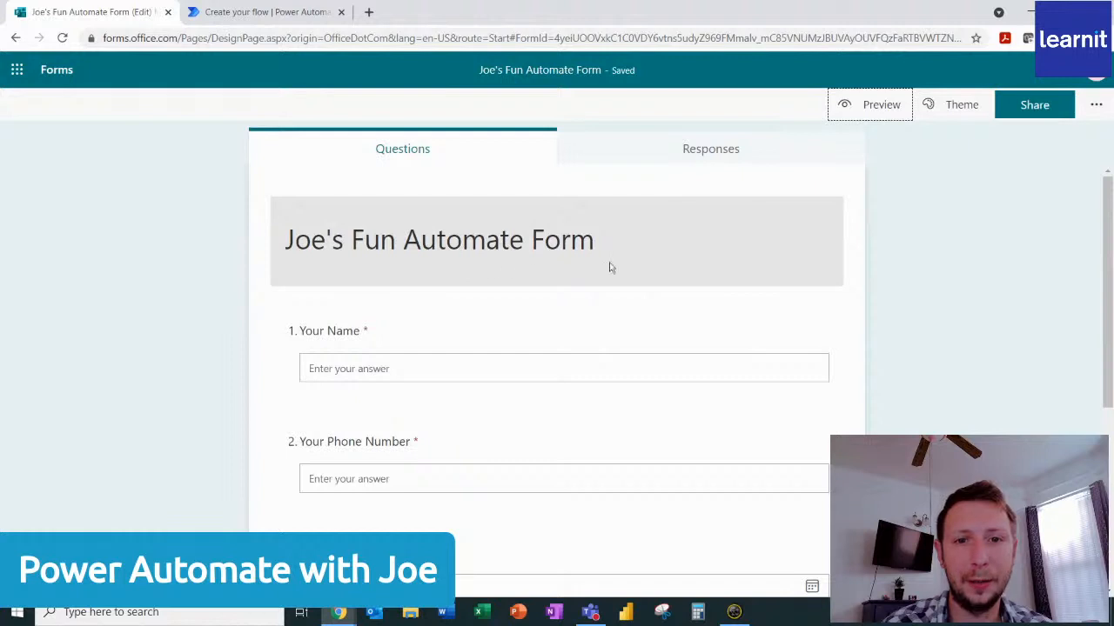
{"action": "left_click", "coordinate": [231, 13]}
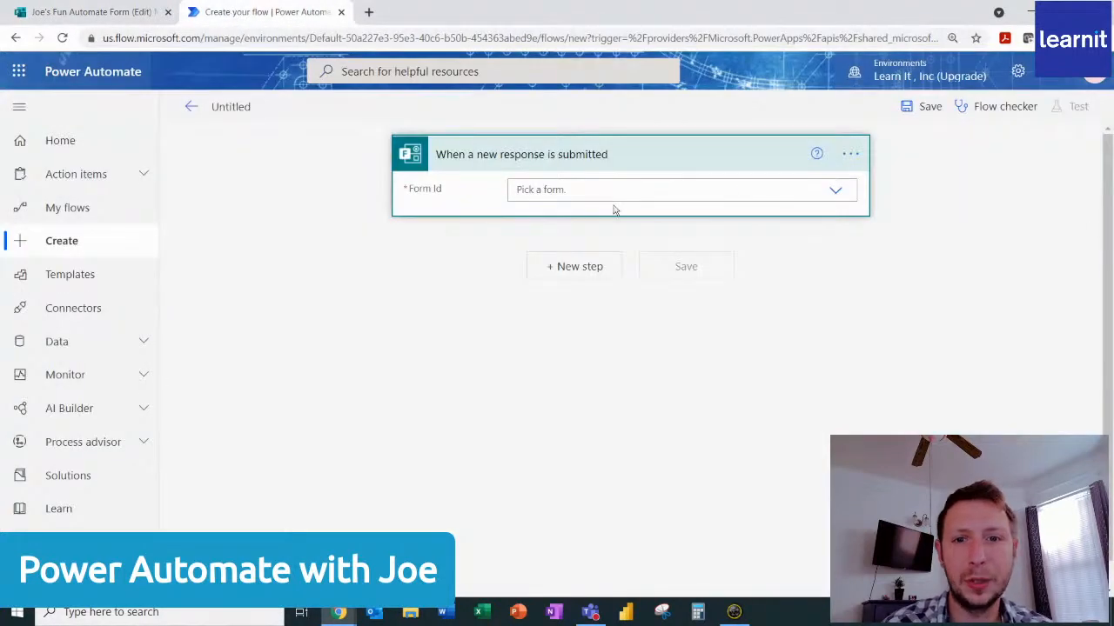
{"action": "left_click", "coordinate": [834, 190]}
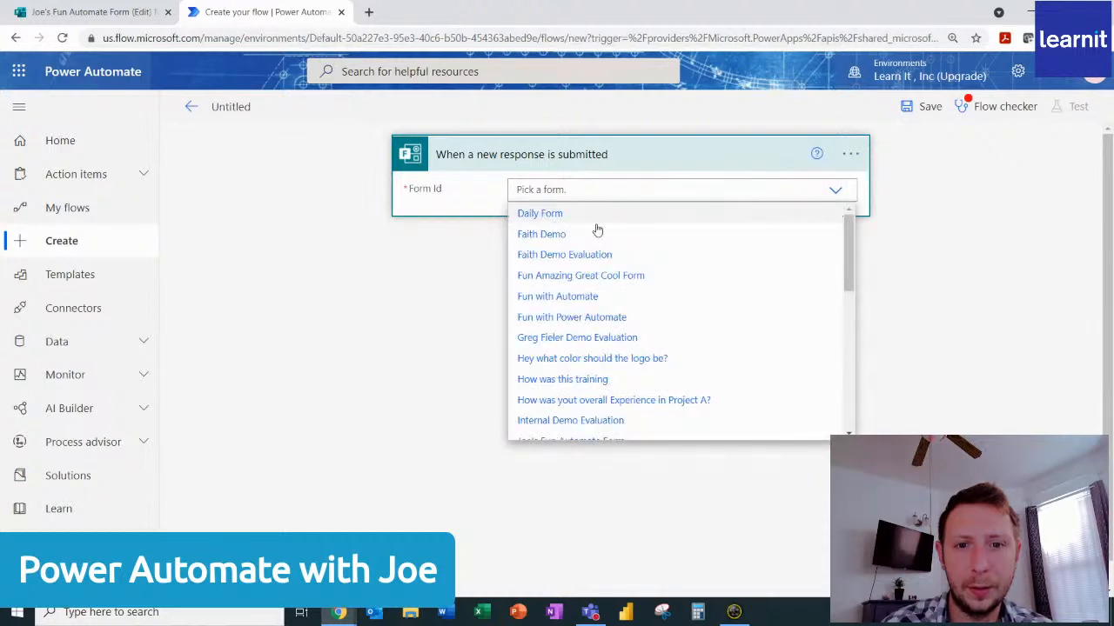
{"action": "scroll", "coordinate": [565, 374], "scroll_direction": "down", "scroll_amount": 3}
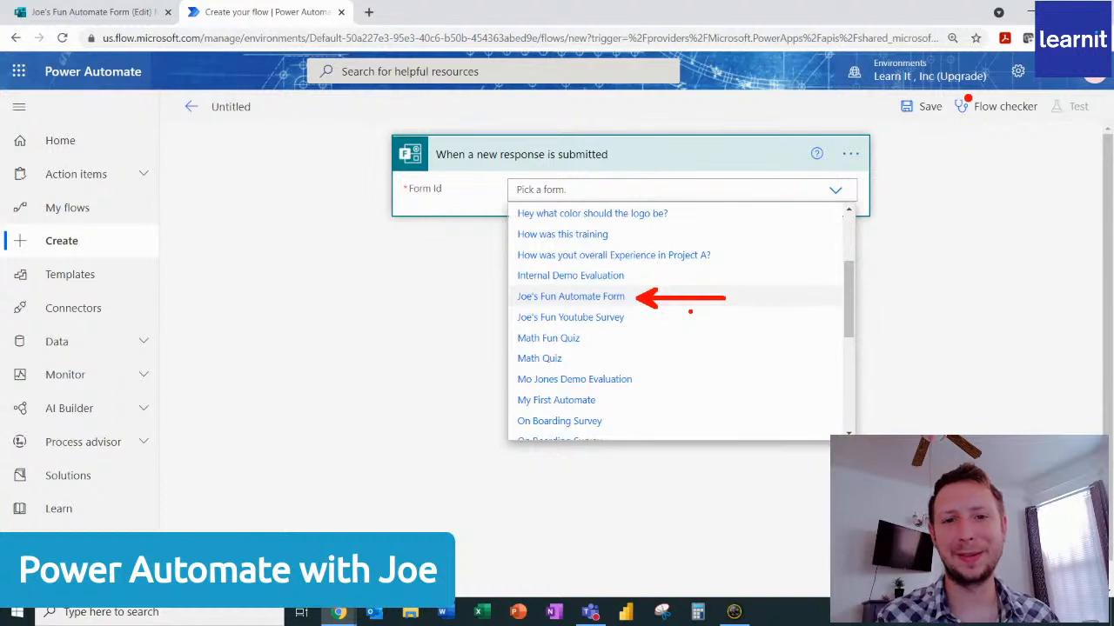
{"action": "key", "text": "Escape"}
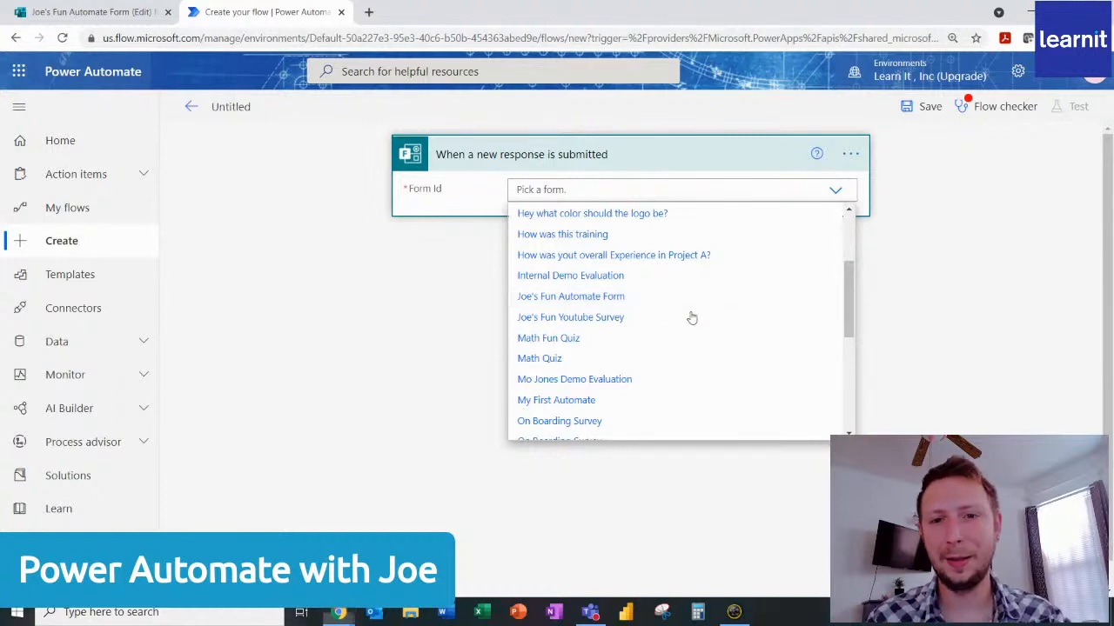
{"action": "left_click", "coordinate": [615, 297]}
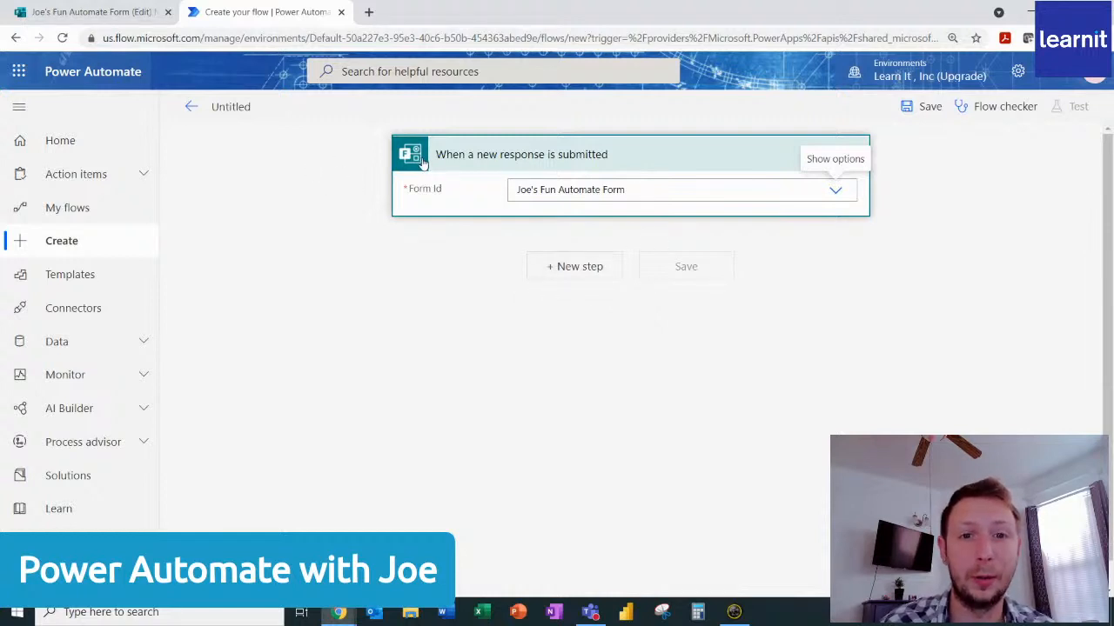
Add the Microsoft Forms action "Get response details" after the trigger, searching the operations for "forms".
{"action": "left_click", "coordinate": [576, 267]}
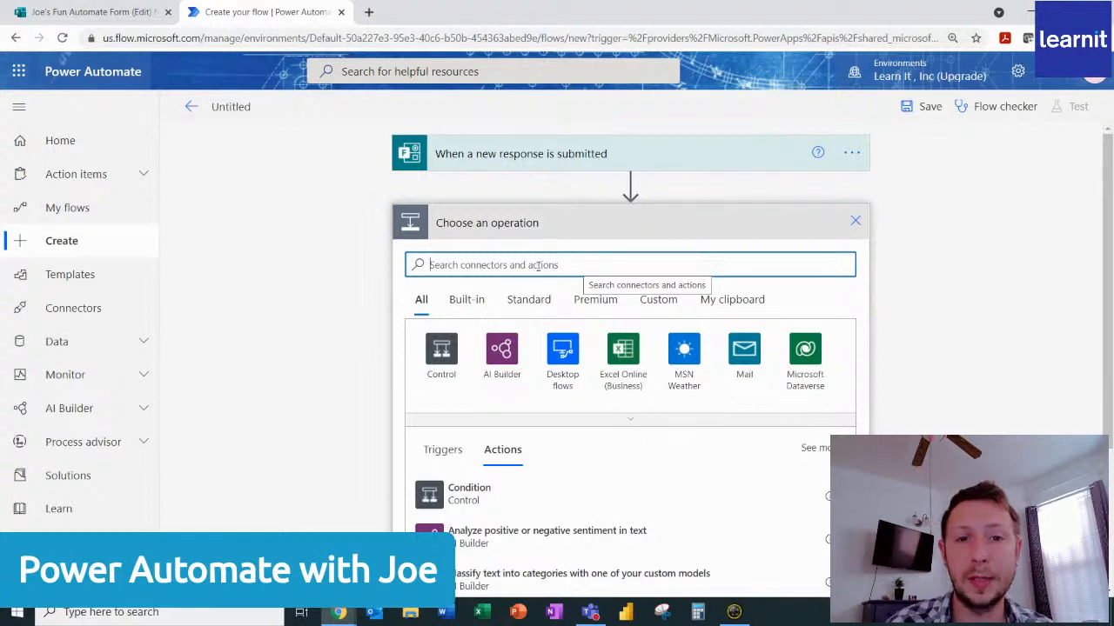
{"action": "type", "text": "f"}
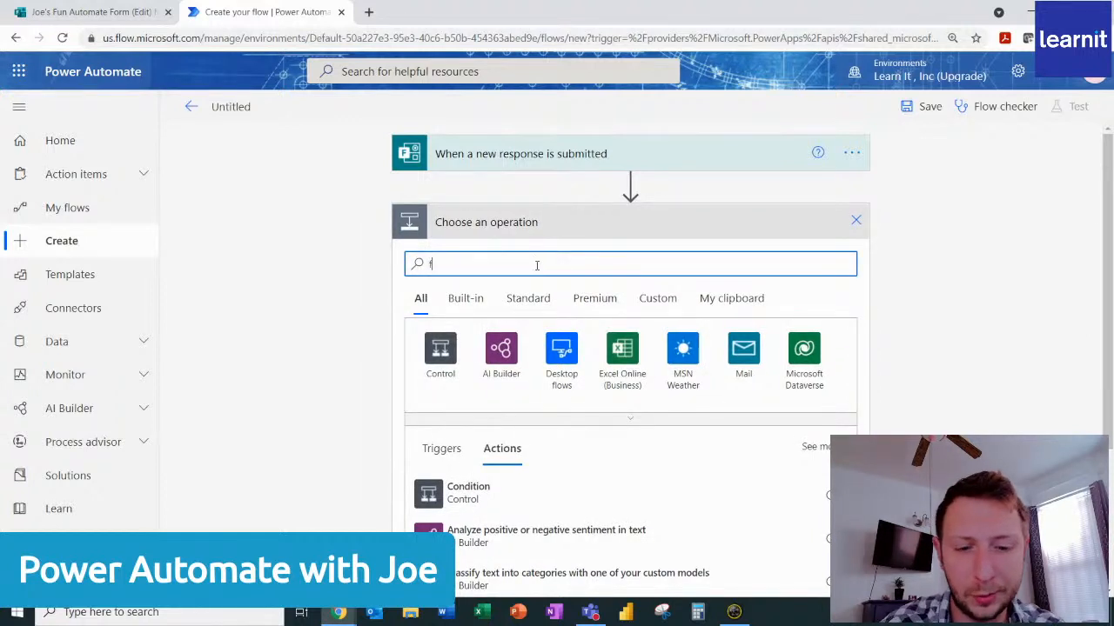
{"action": "type", "text": "orms"}
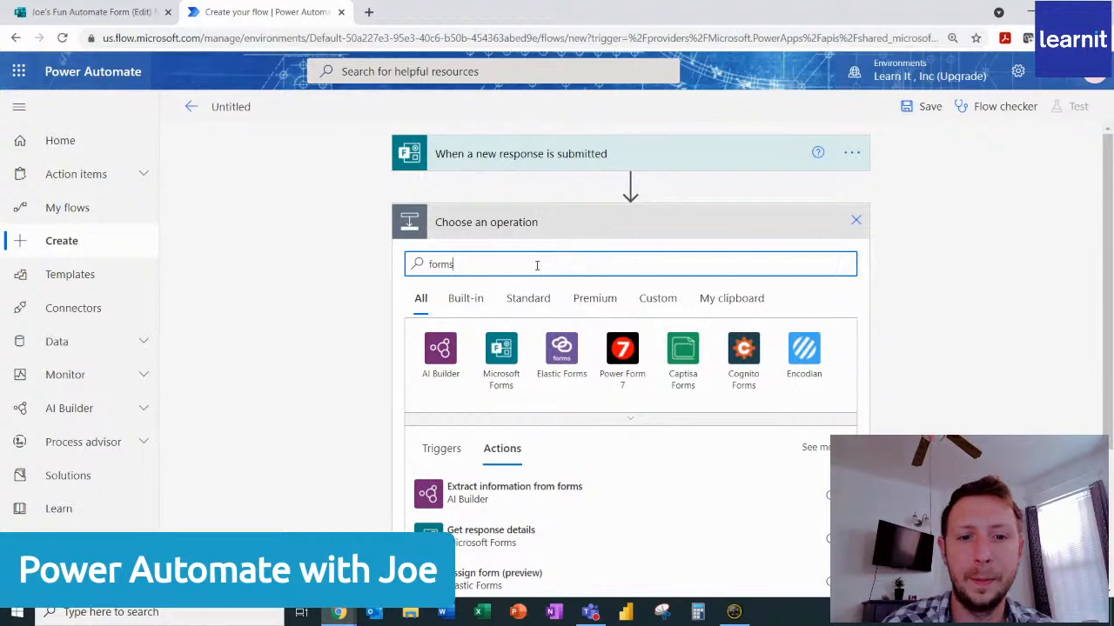
{"action": "scroll", "coordinate": [551, 465], "scroll_direction": "down", "scroll_amount": 1}
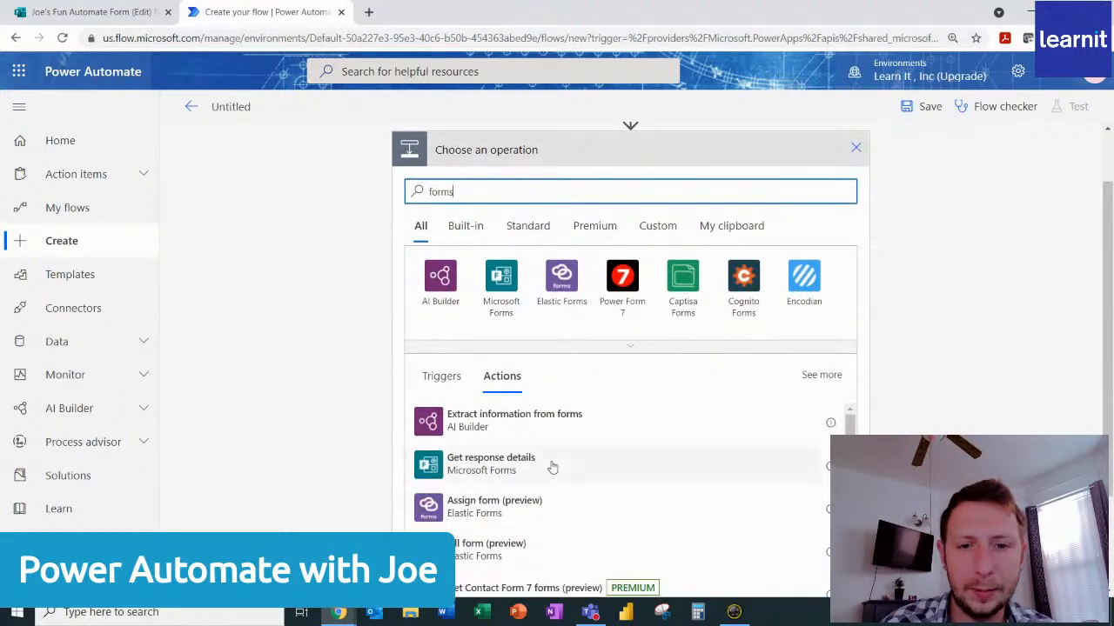
{"action": "scroll", "coordinate": [552, 467], "scroll_direction": "down", "scroll_amount": 1}
{"action": "scroll", "coordinate": [548, 470], "scroll_direction": "up", "scroll_amount": 1}
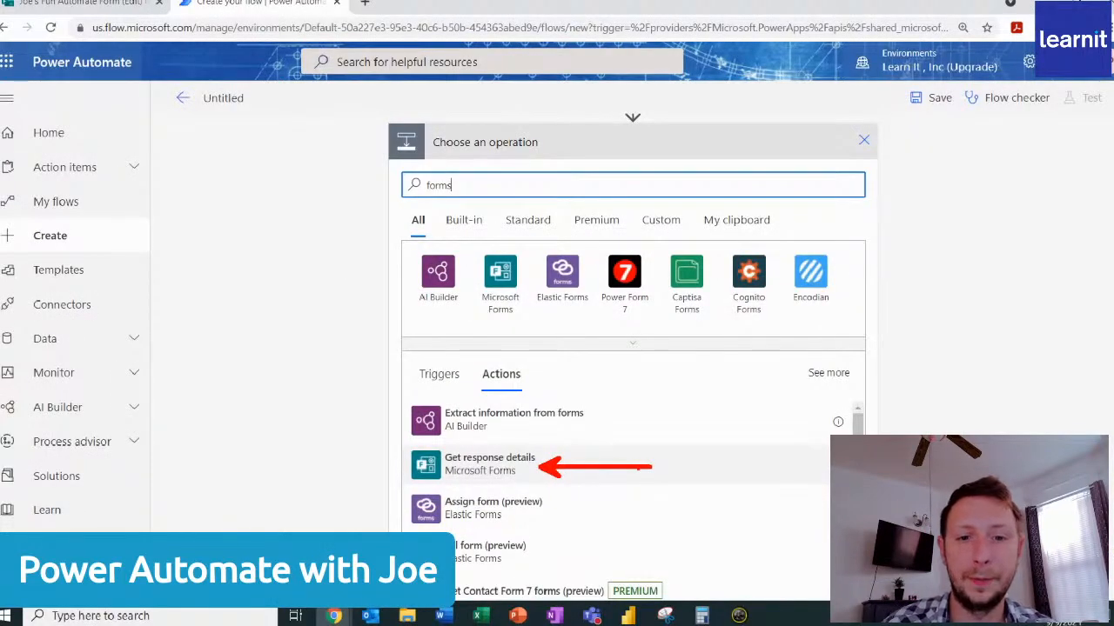
{"action": "left_click", "coordinate": [635, 466]}
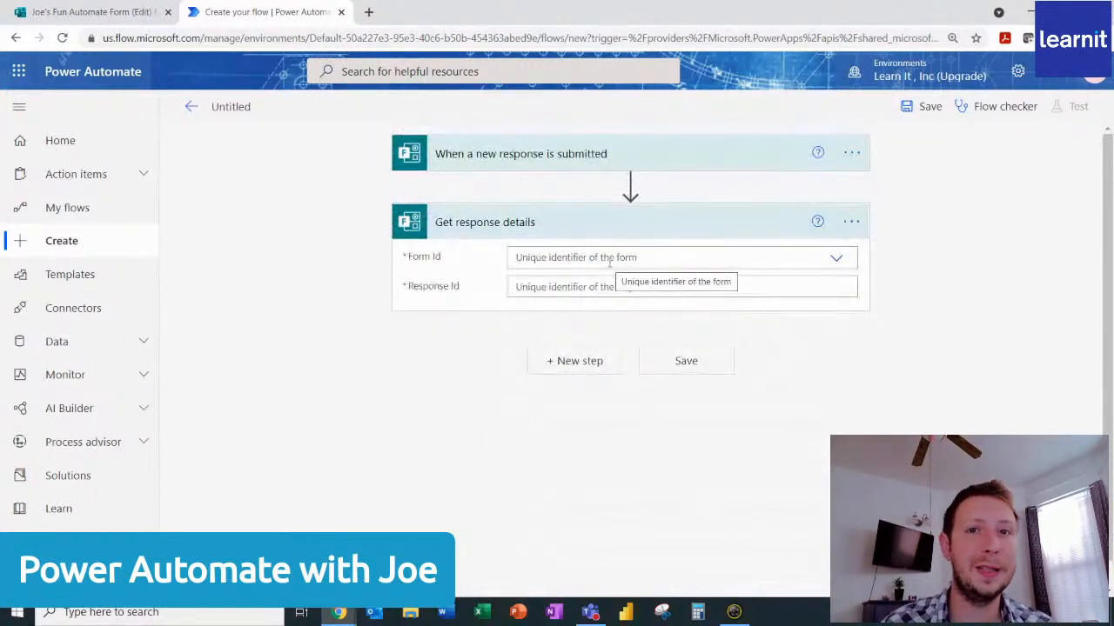
Set the Get response details action's Form Id to "Joe's Fun Automate Form" and its Response Id to the trigger's dynamic Response Id.
{"action": "left_click", "coordinate": [835, 258]}
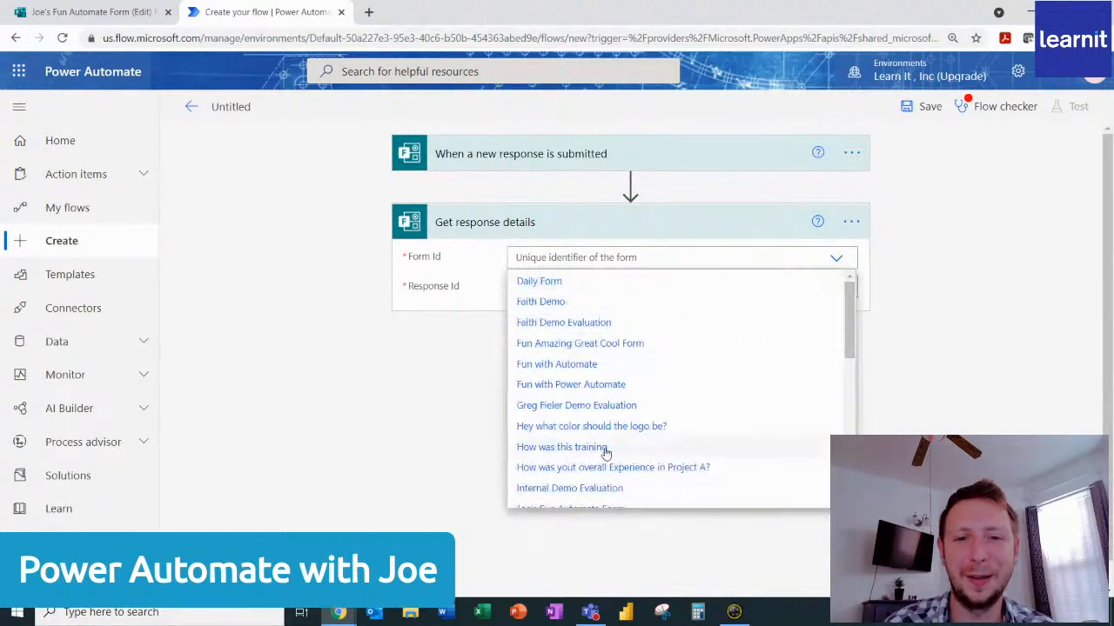
{"action": "scroll", "coordinate": [606, 453], "scroll_direction": "down", "scroll_amount": 1}
{"action": "scroll", "coordinate": [606, 453], "scroll_direction": "down", "scroll_amount": 2}
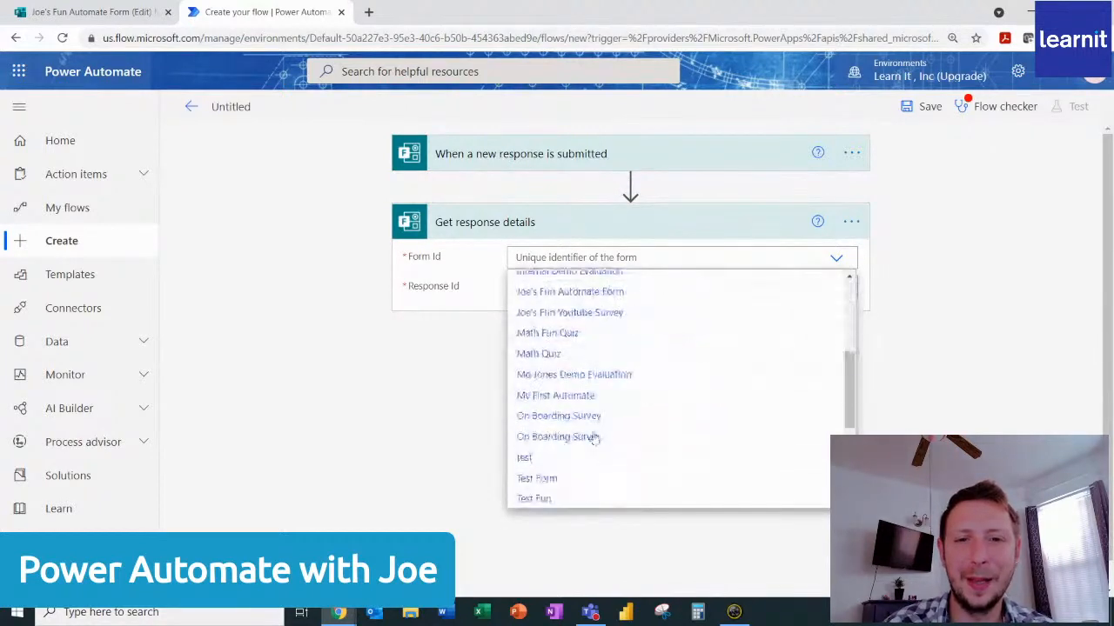
{"action": "left_click", "coordinate": [593, 296]}
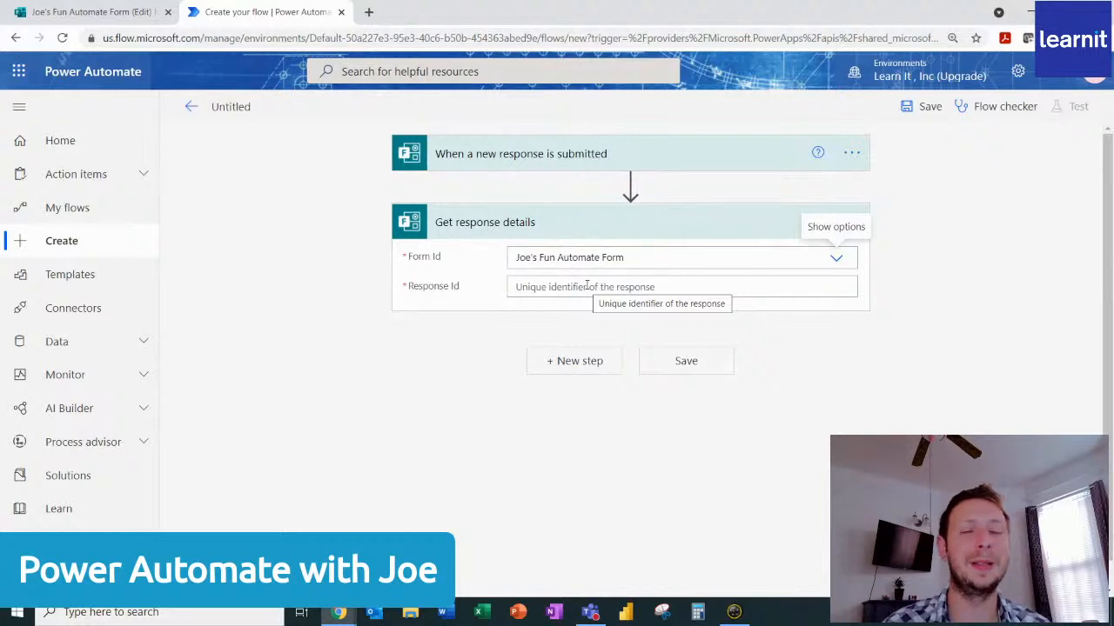
{"action": "left_click", "coordinate": [588, 286]}
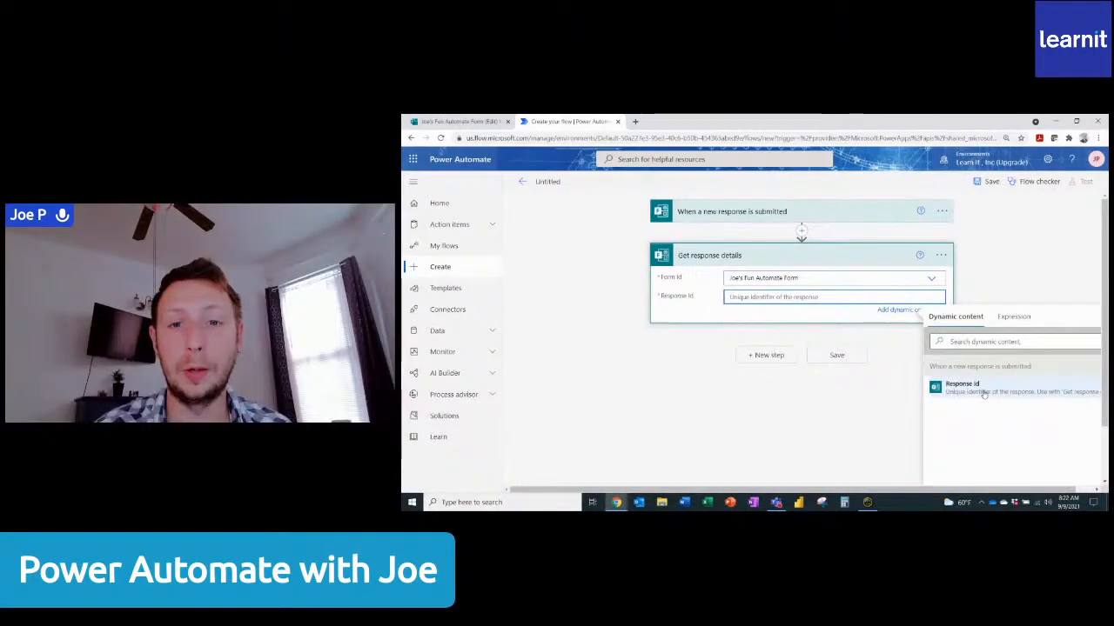
{"action": "left_click", "coordinate": [917, 437]}
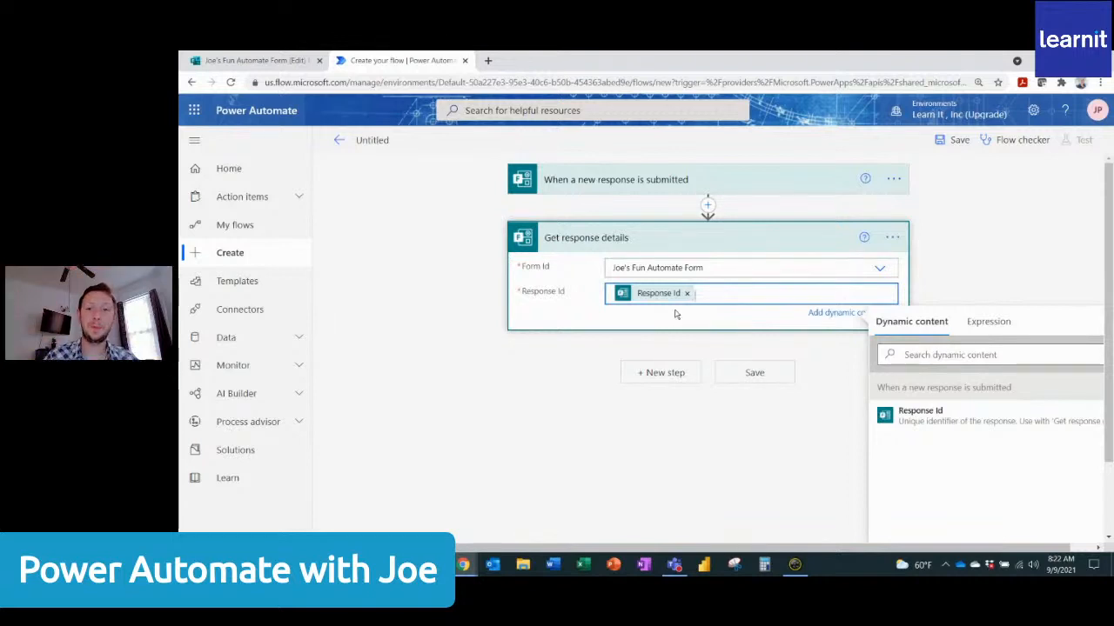
{"action": "left_click", "coordinate": [590, 361]}
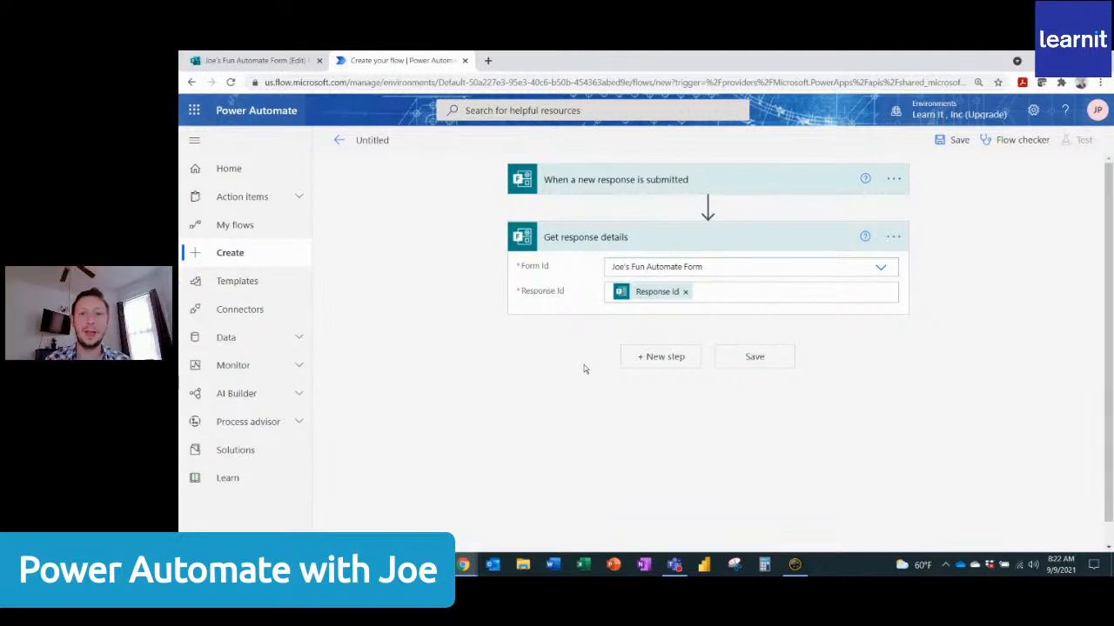
Search the operations for "teams" and add the Microsoft Teams action "Post message in a chat or channel" as the third step.
{"action": "left_click", "coordinate": [665, 357]}
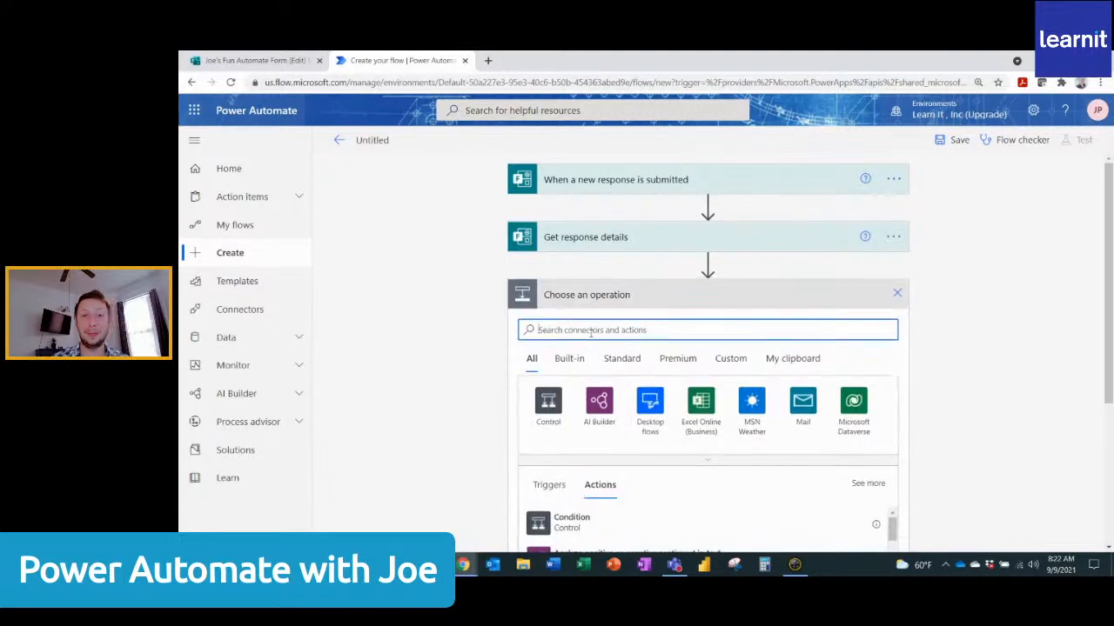
{"action": "type", "text": "teams"}
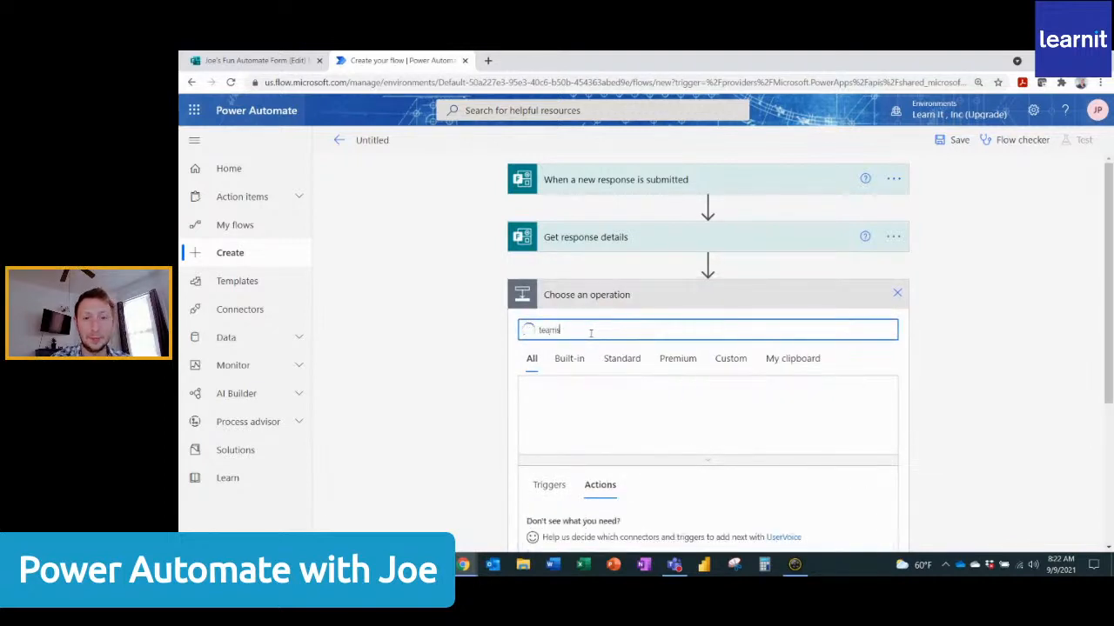
{"action": "scroll", "coordinate": [631, 443], "scroll_direction": "down", "scroll_amount": 3}
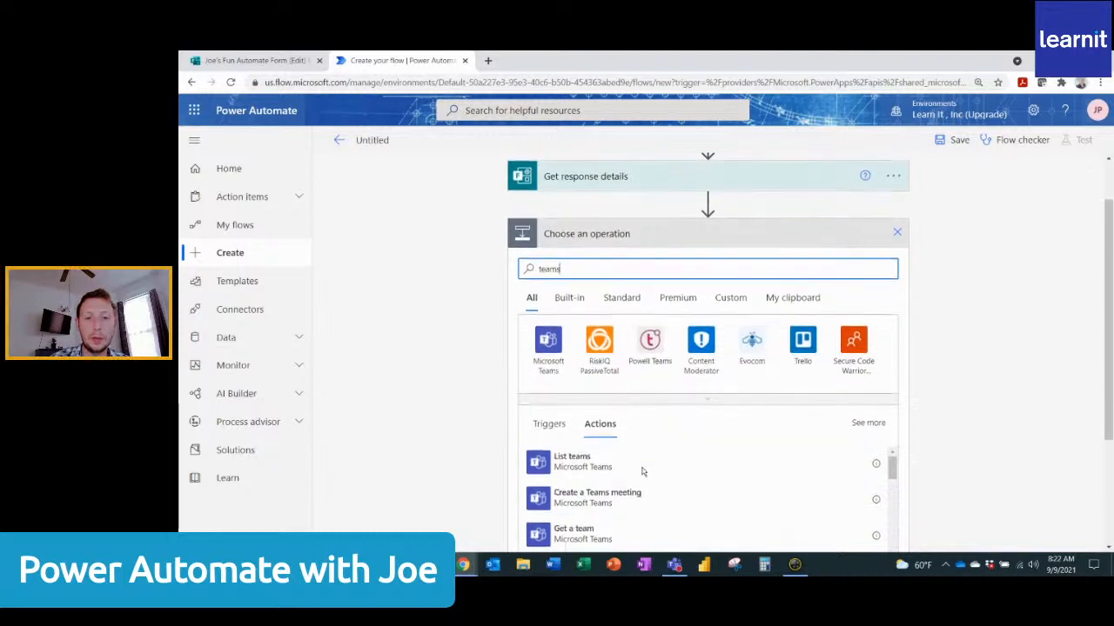
{"action": "scroll", "coordinate": [644, 418], "scroll_direction": "up", "scroll_amount": 3}
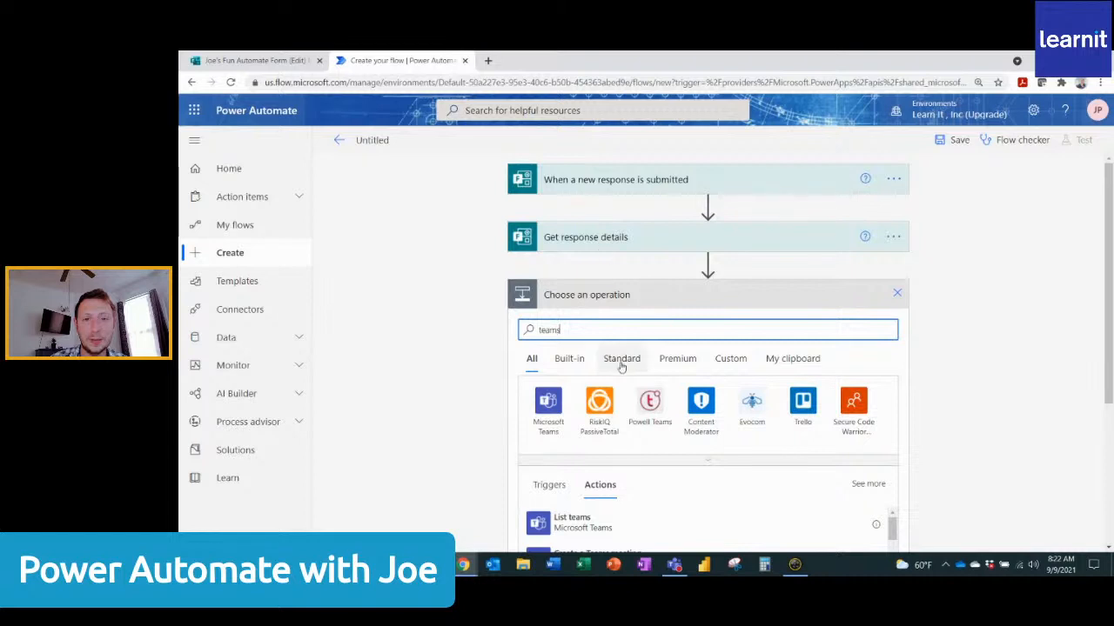
{"action": "scroll", "coordinate": [619, 365], "scroll_direction": "down", "scroll_amount": 3}
{"action": "scroll", "coordinate": [612, 389], "scroll_direction": "down", "scroll_amount": 2}
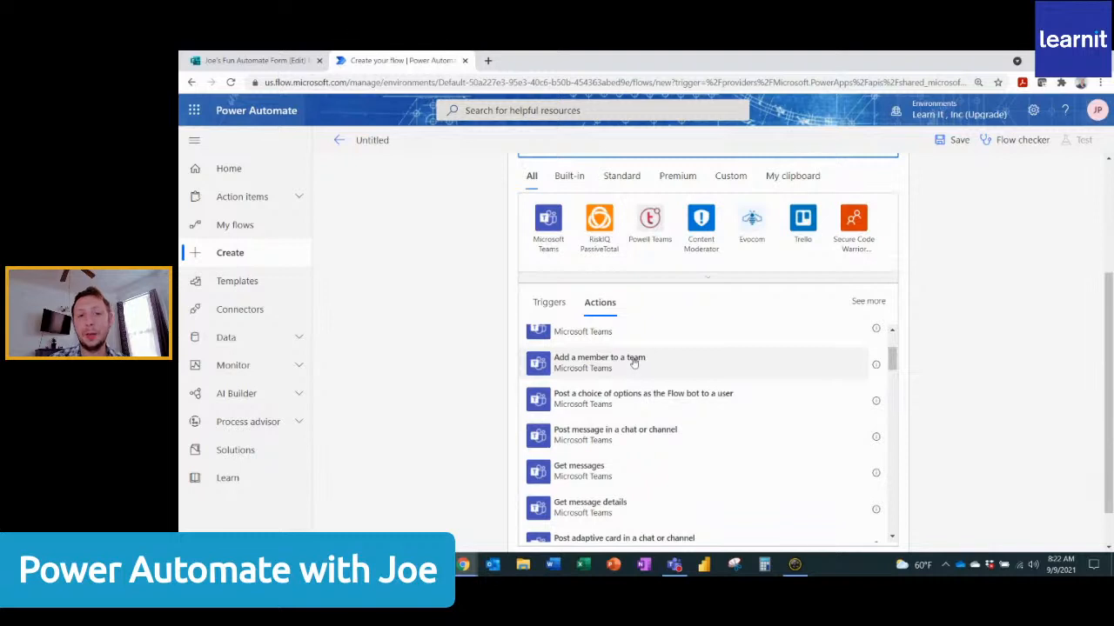
{"action": "scroll", "coordinate": [622, 382], "scroll_direction": "up", "scroll_amount": 1}
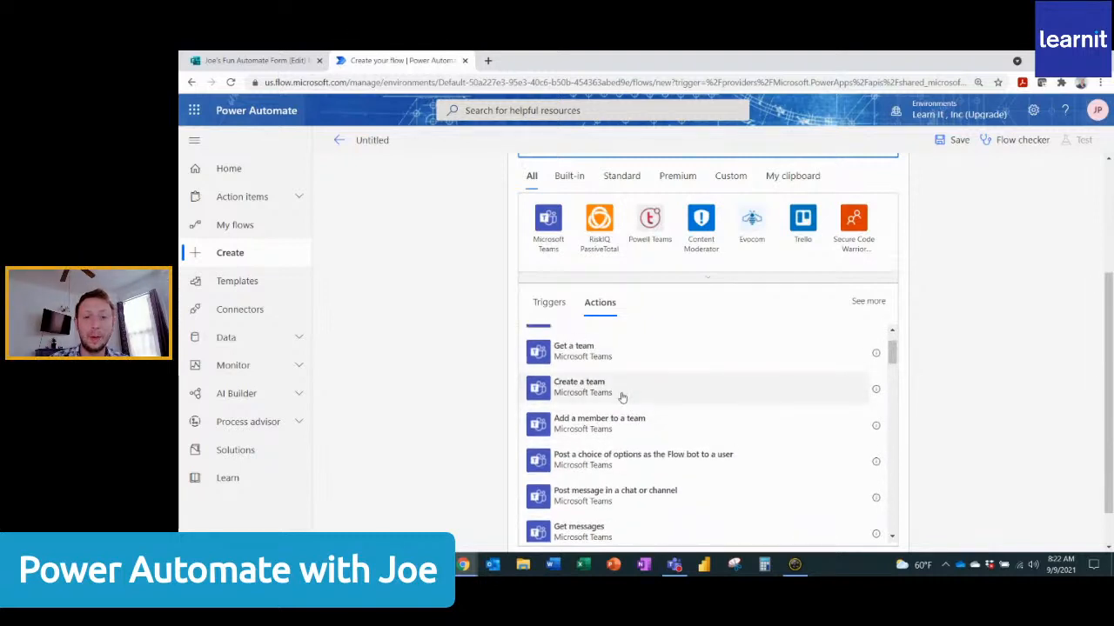
{"action": "left_click", "coordinate": [667, 498]}
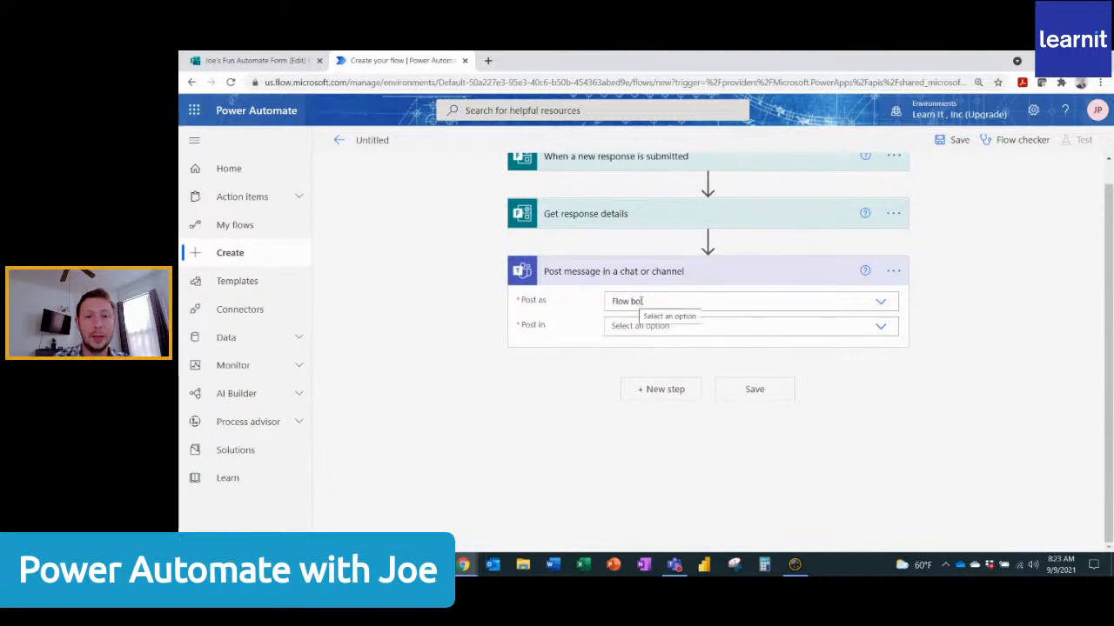
Set the Teams message to post as Flow bot in a Group chat, and check the Customer Request Tracking chat in Microsoft Teams.
{"action": "left_click", "coordinate": [881, 305]}
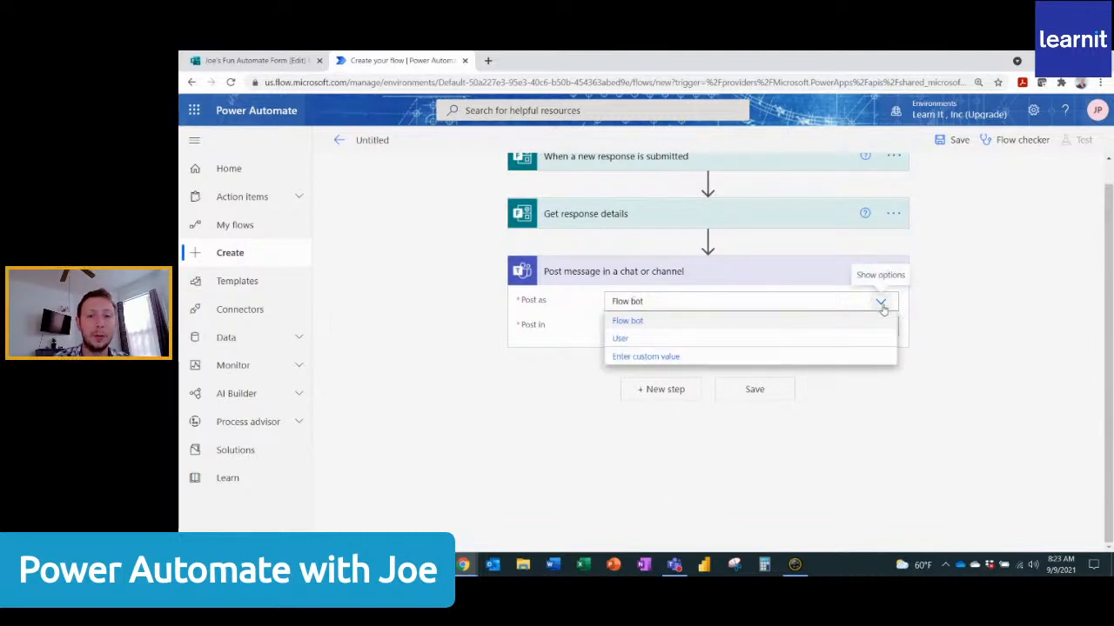
{"action": "left_click", "coordinate": [664, 322]}
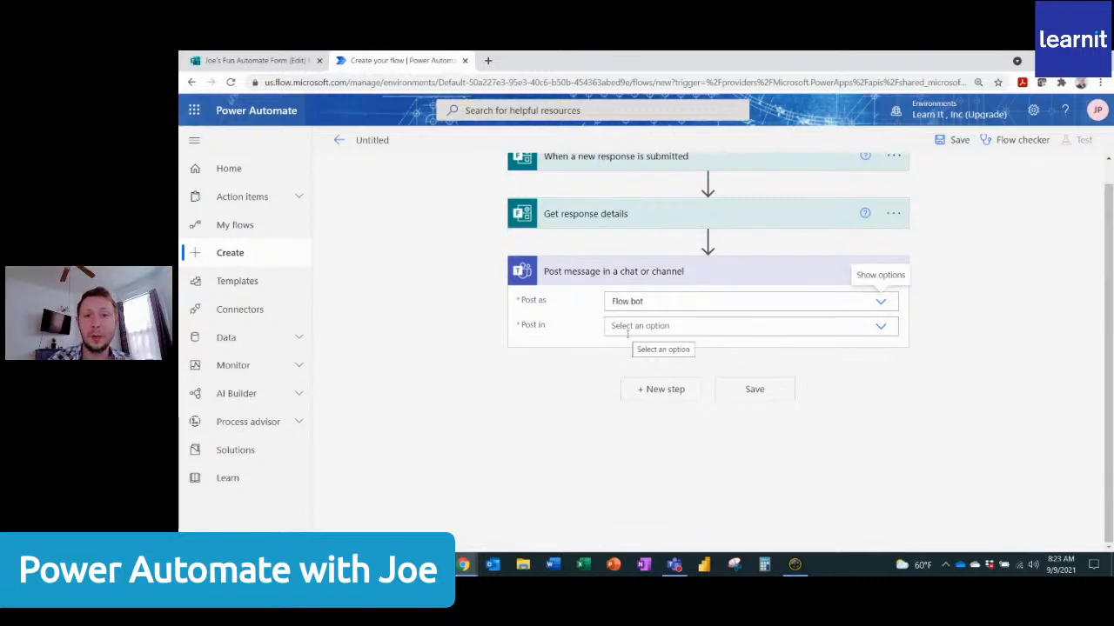
{"action": "left_click", "coordinate": [880, 329]}
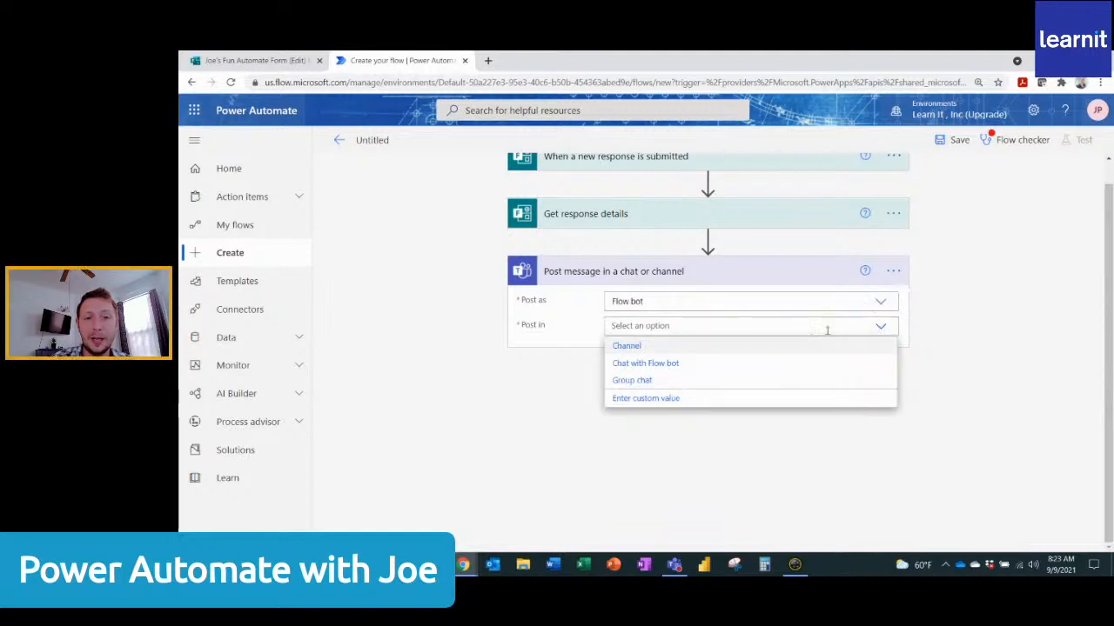
{"action": "left_click", "coordinate": [664, 383]}
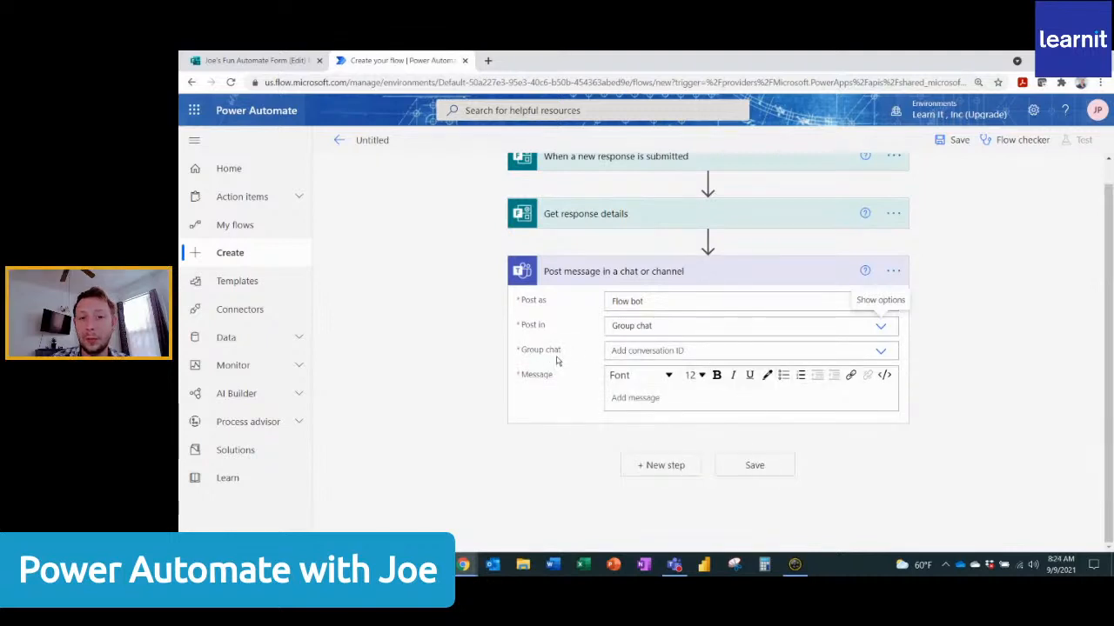
{"action": "left_click", "coordinate": [674, 564]}
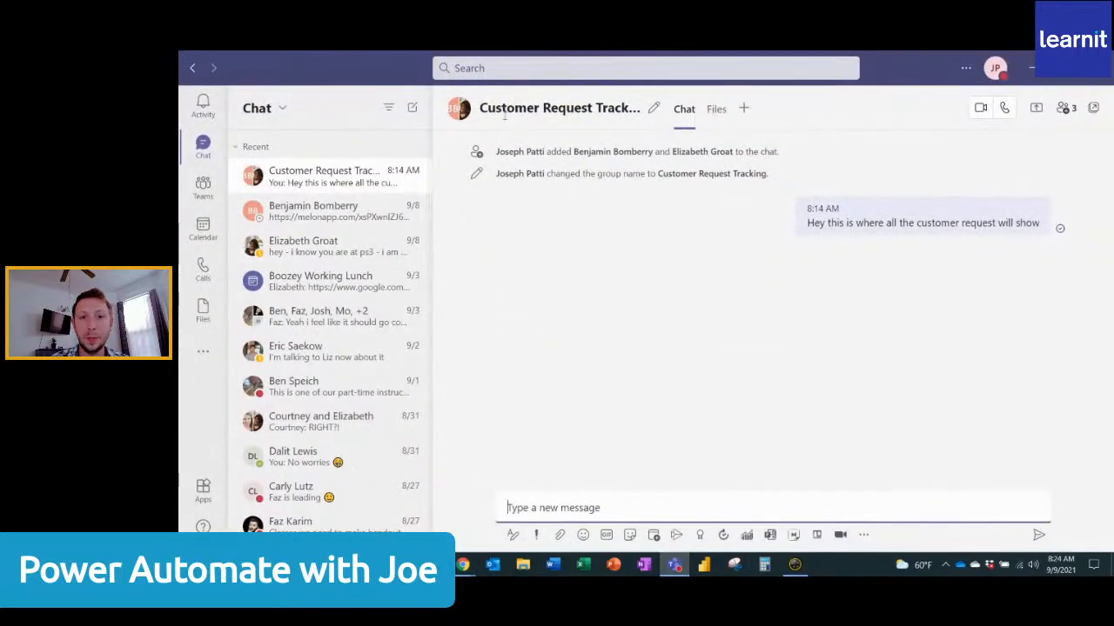
{"action": "left_click", "coordinate": [1031, 68]}
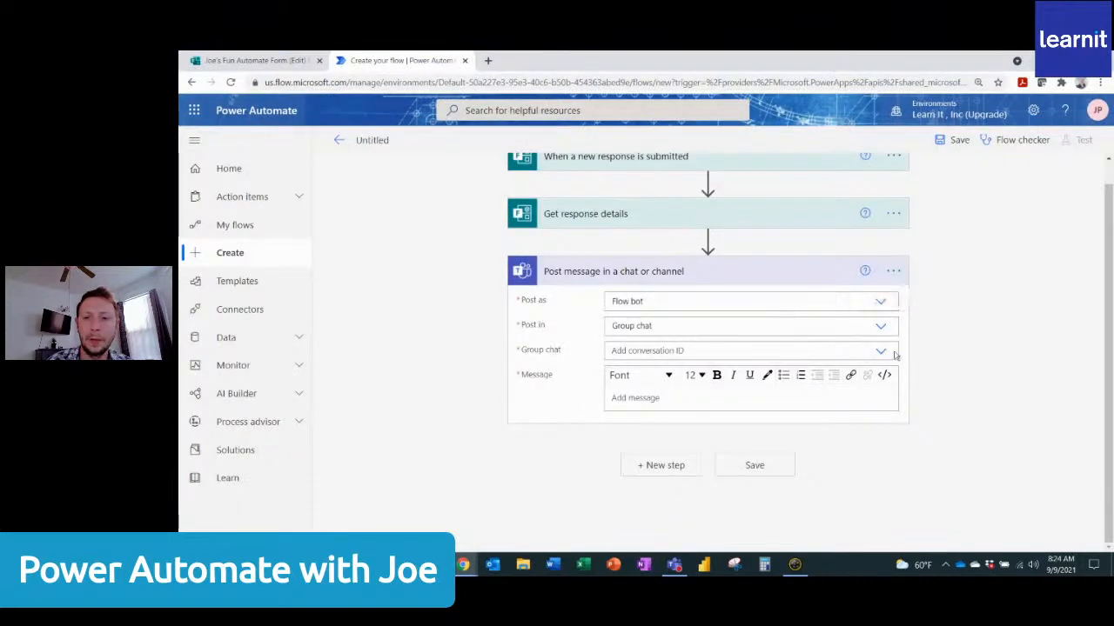
Choose Customer Request Tracking as the group chat for the Teams message action.
{"action": "left_click", "coordinate": [881, 353]}
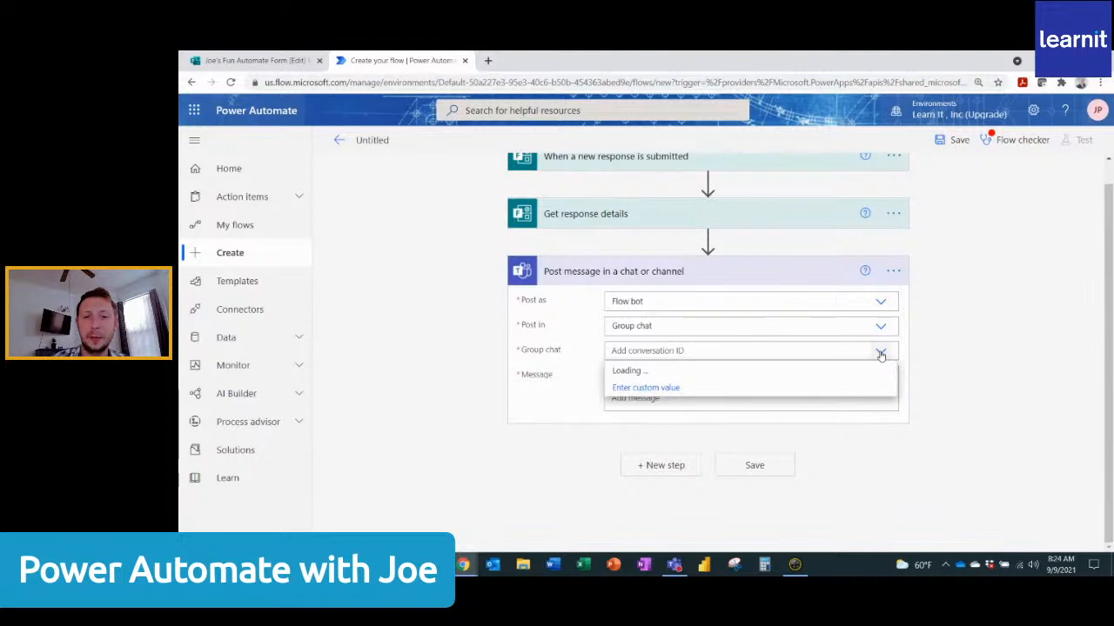
{"action": "scroll", "coordinate": [722, 425], "scroll_direction": "down", "scroll_amount": 3}
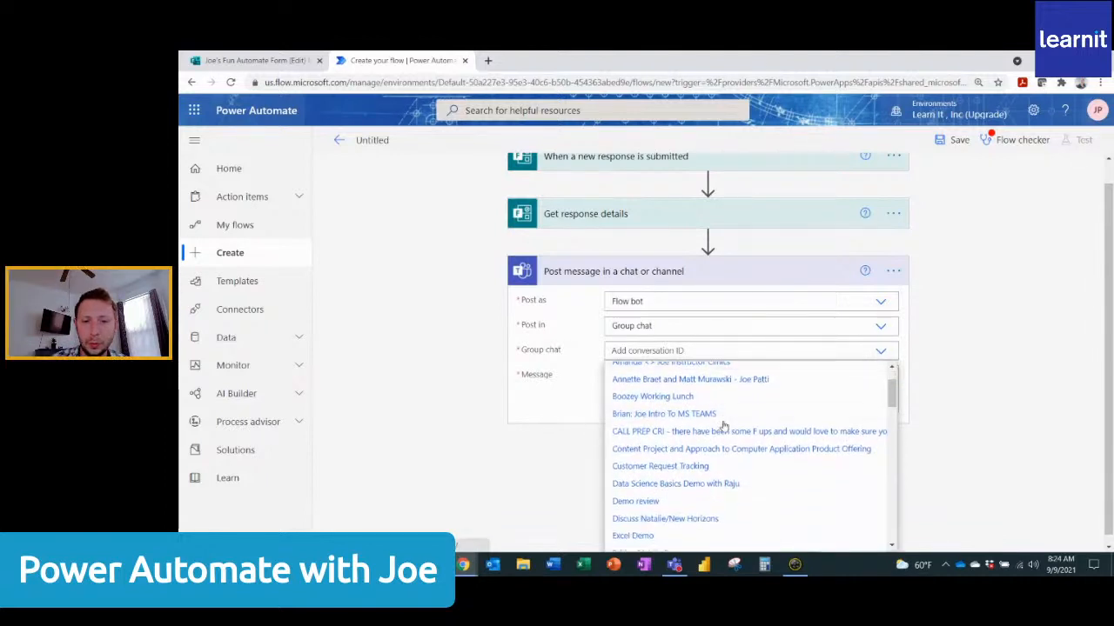
{"action": "left_click", "coordinate": [689, 467]}
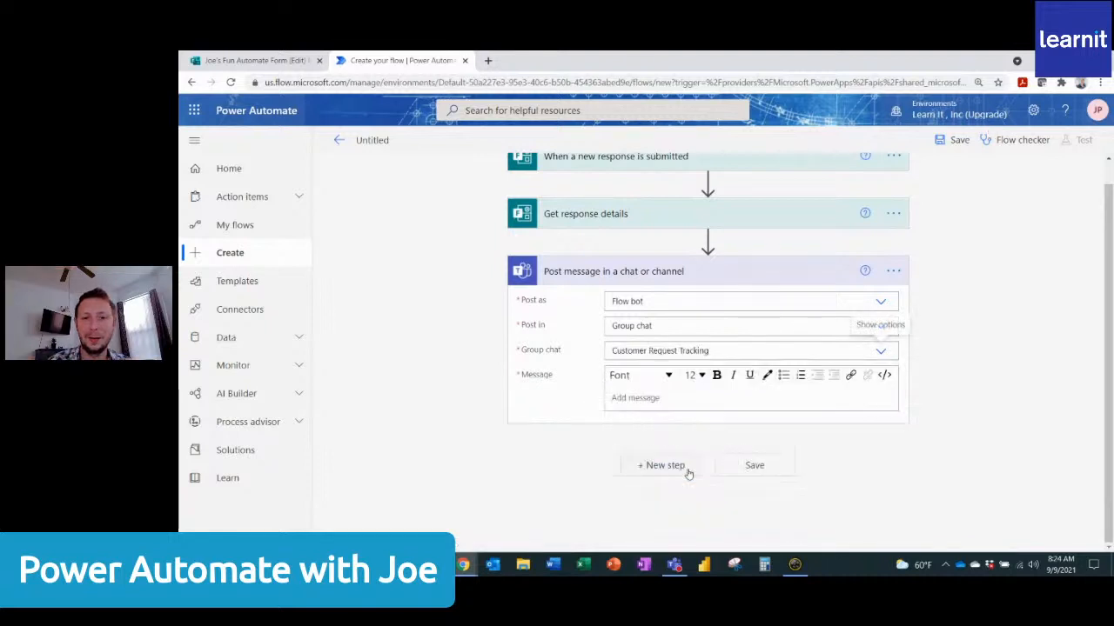
Enter "NEW REQUEST" as the first line of the Teams message.
{"action": "left_click", "coordinate": [654, 398]}
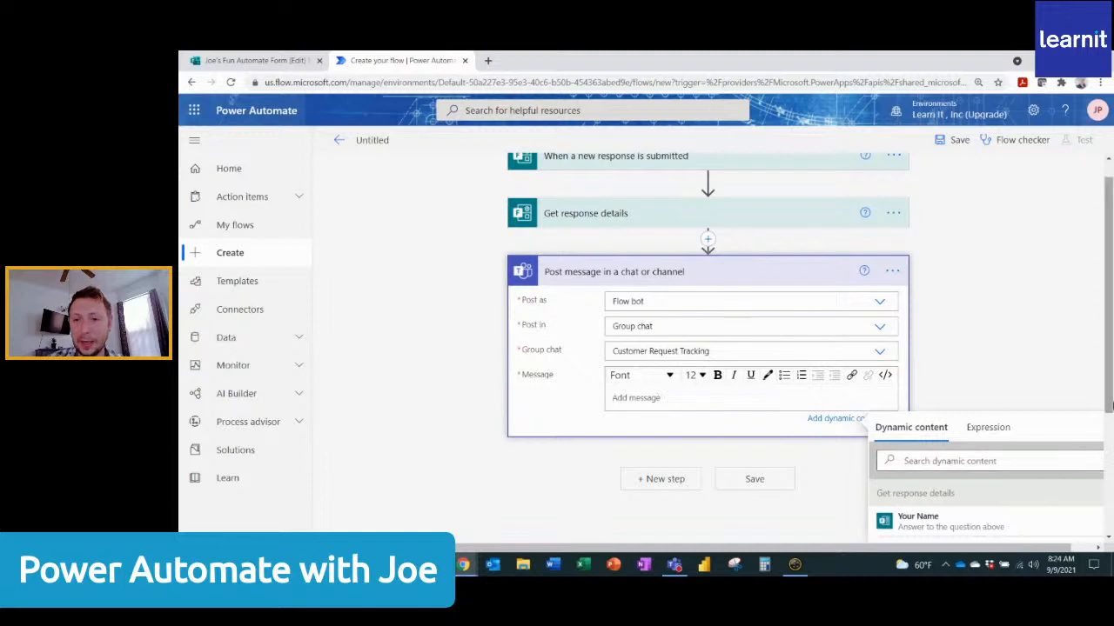
{"action": "left_click_drag", "start_coordinate": [1110, 399], "coordinate": [1112, 493]}
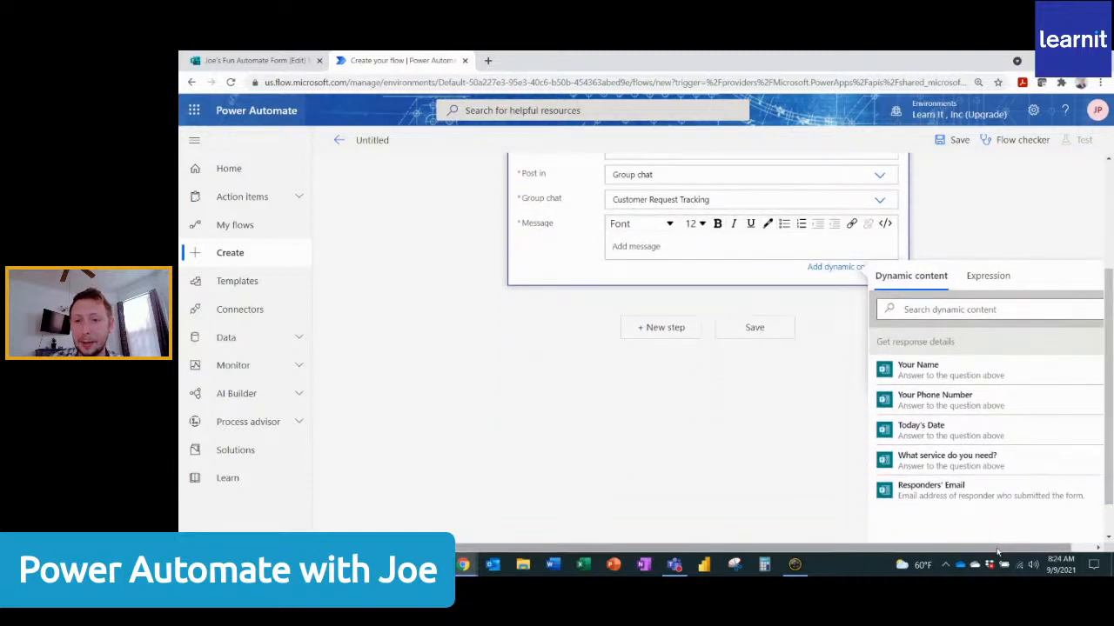
{"action": "left_click_drag", "start_coordinate": [999, 549], "coordinate": [1061, 561]}
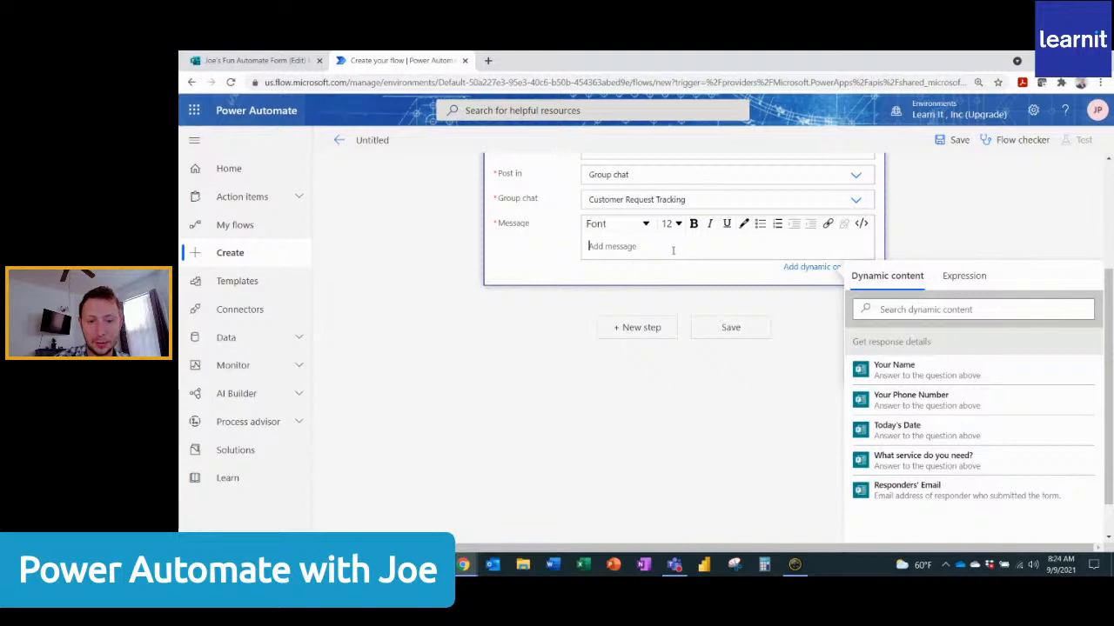
{"action": "type", "text": "NEW"}
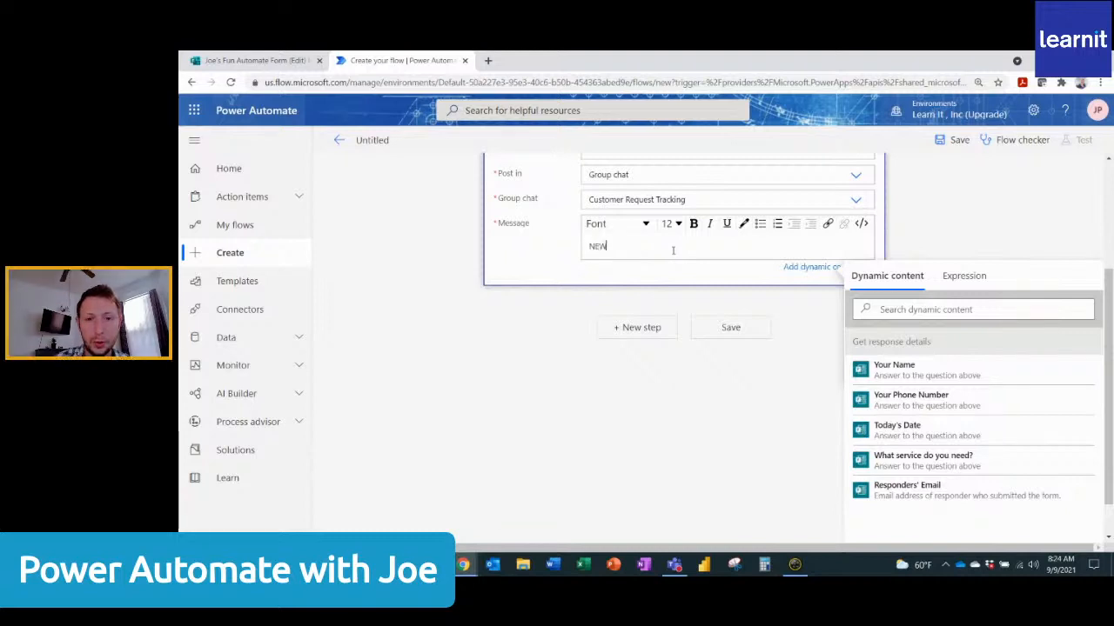
{"action": "type", "text": " REC"}
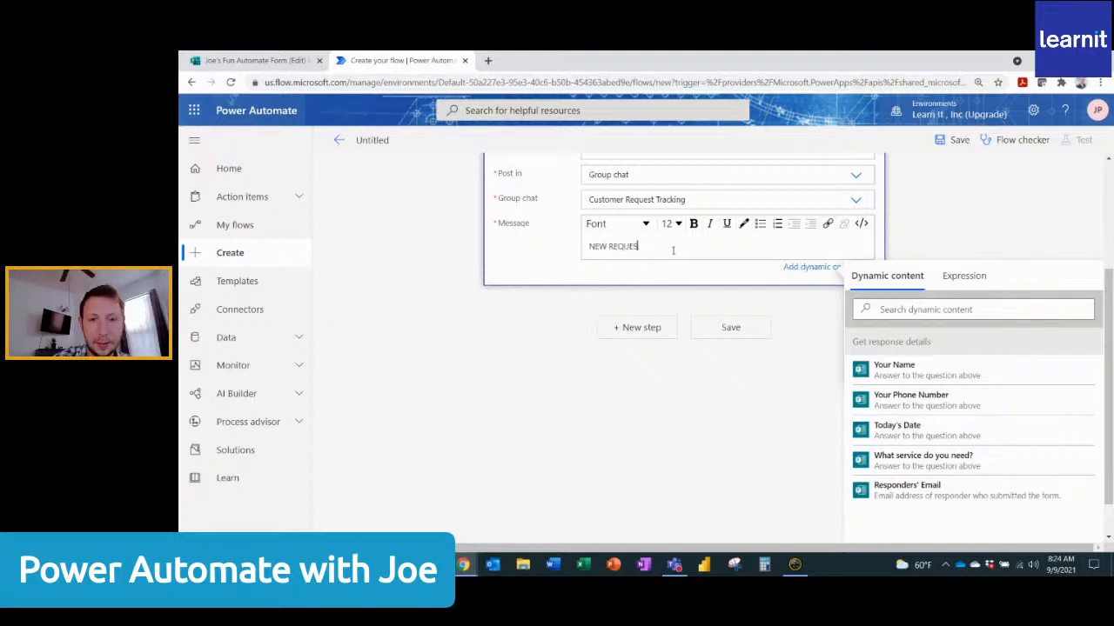
Format the NEW REQUEST heading as size 16, red, bold and underlined, and end it with a colon and a new line.
{"action": "left_click_drag", "start_coordinate": [672, 249], "coordinate": [587, 247]}
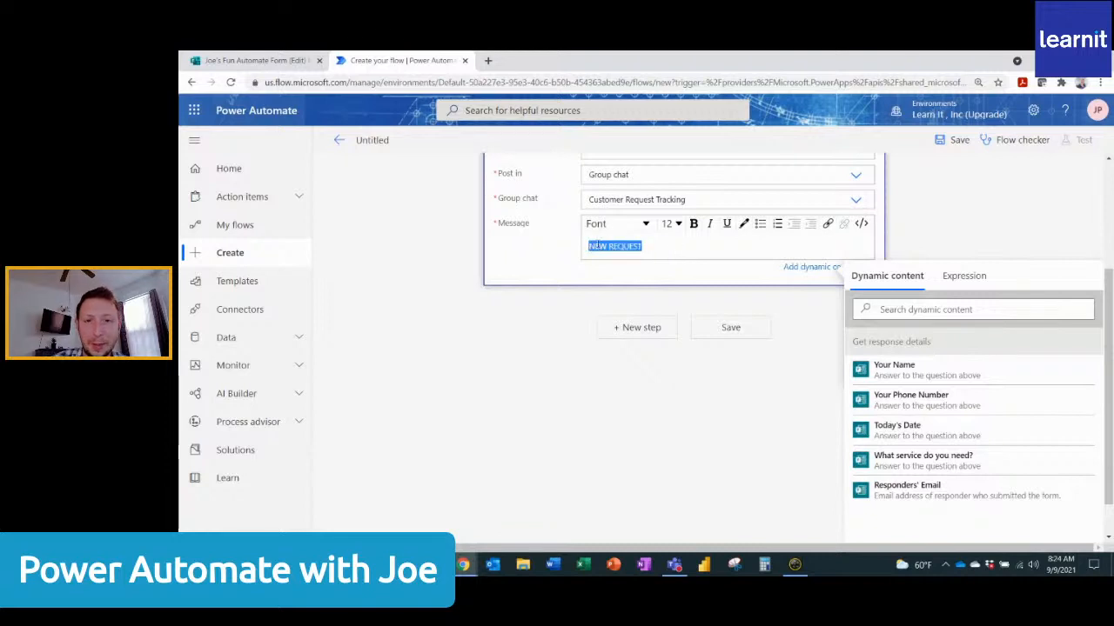
{"action": "left_click", "coordinate": [679, 224]}
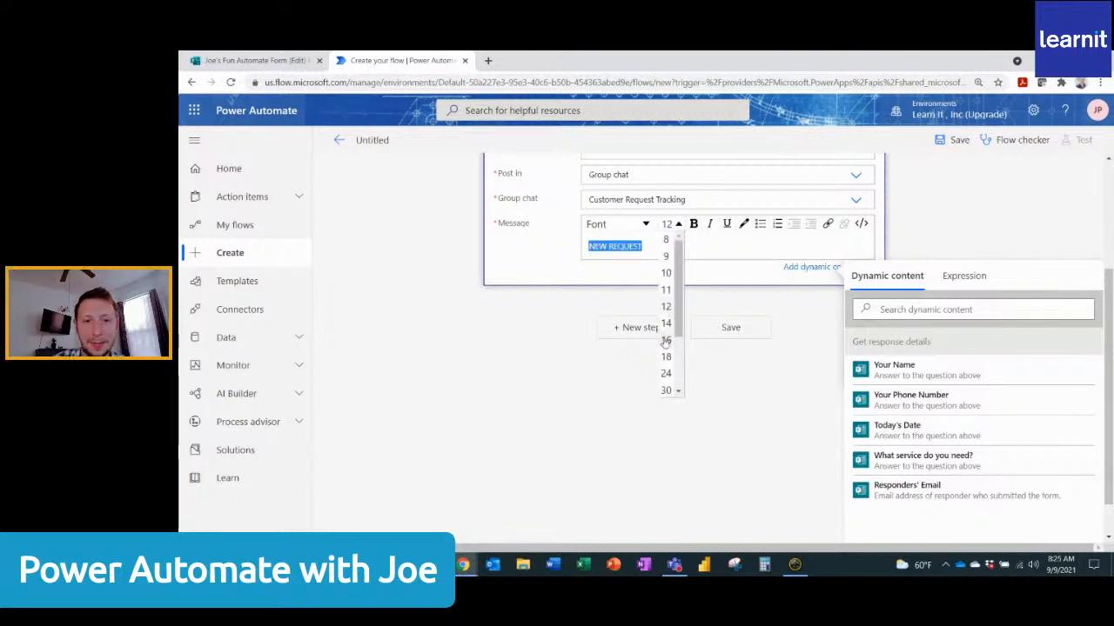
{"action": "left_click", "coordinate": [665, 339]}
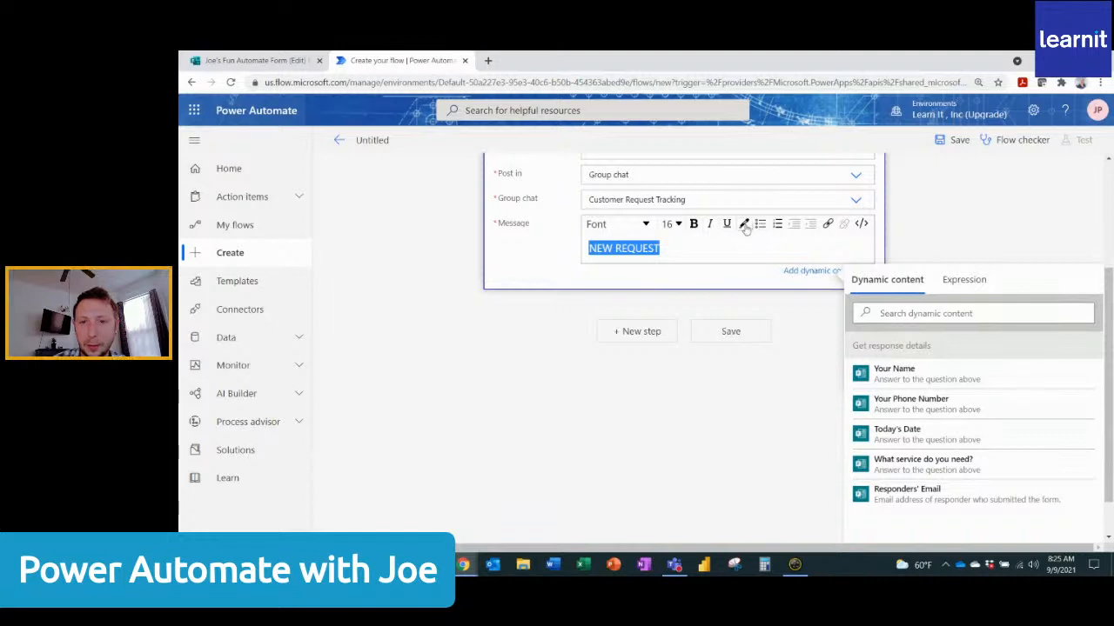
{"action": "left_click", "coordinate": [743, 223]}
{"action": "left_click", "coordinate": [784, 331]}
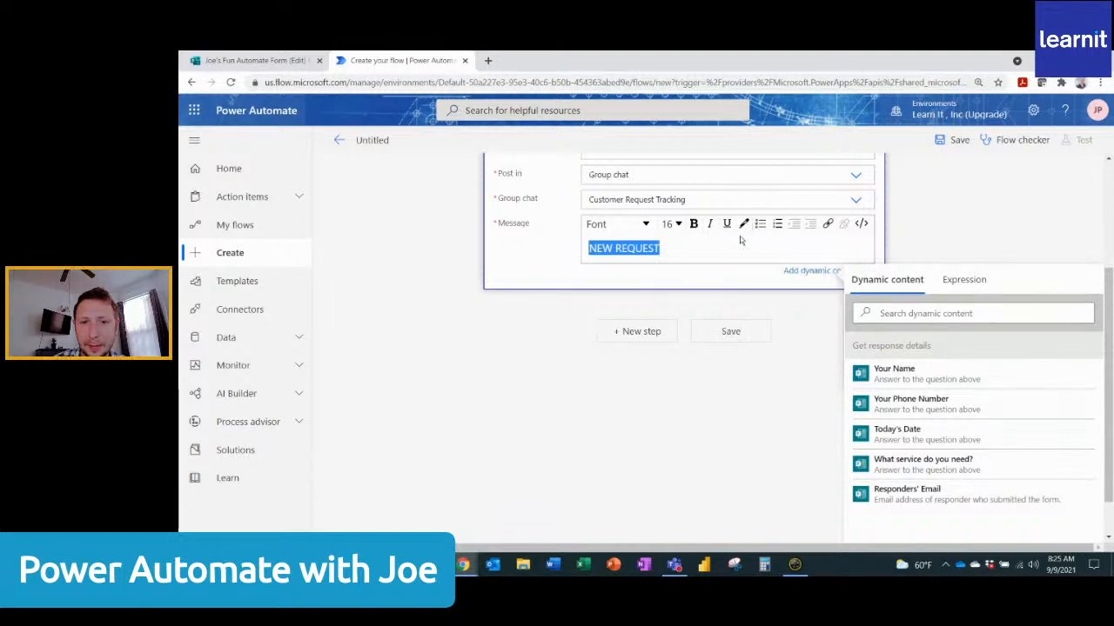
{"action": "left_click", "coordinate": [693, 224]}
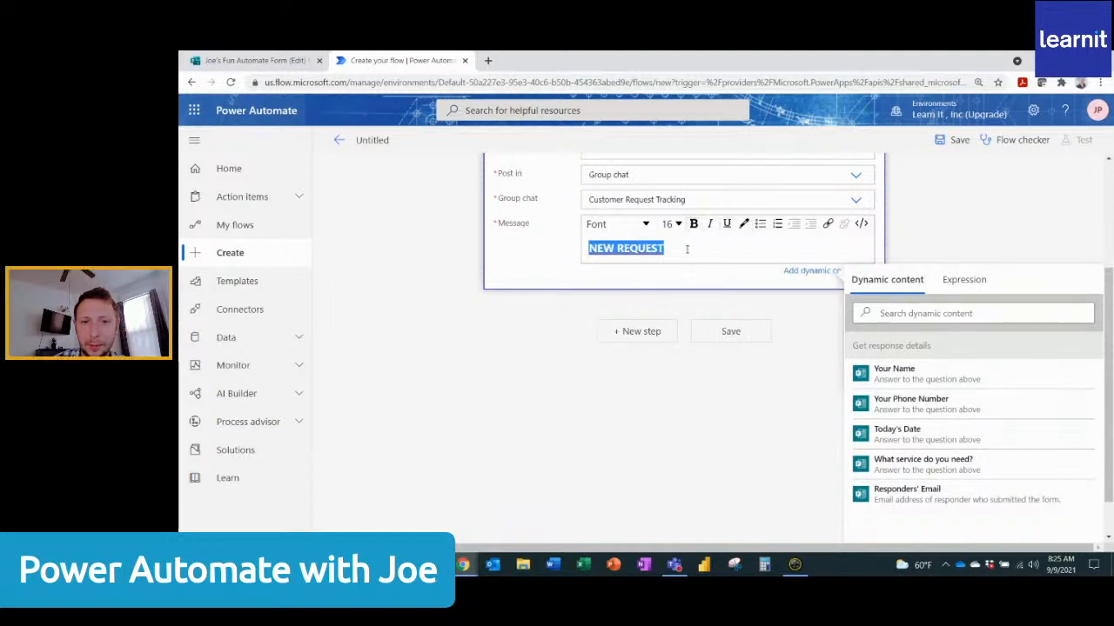
{"action": "left_click", "coordinate": [687, 249]}
{"action": "type", "text": ":"}
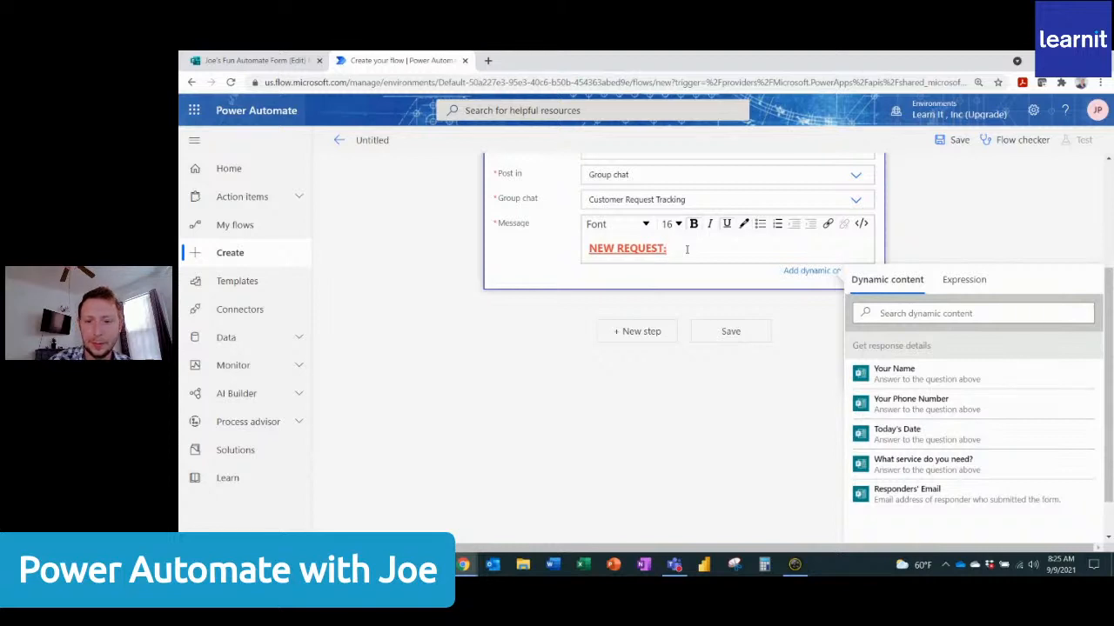
{"action": "key", "text": "Return"}
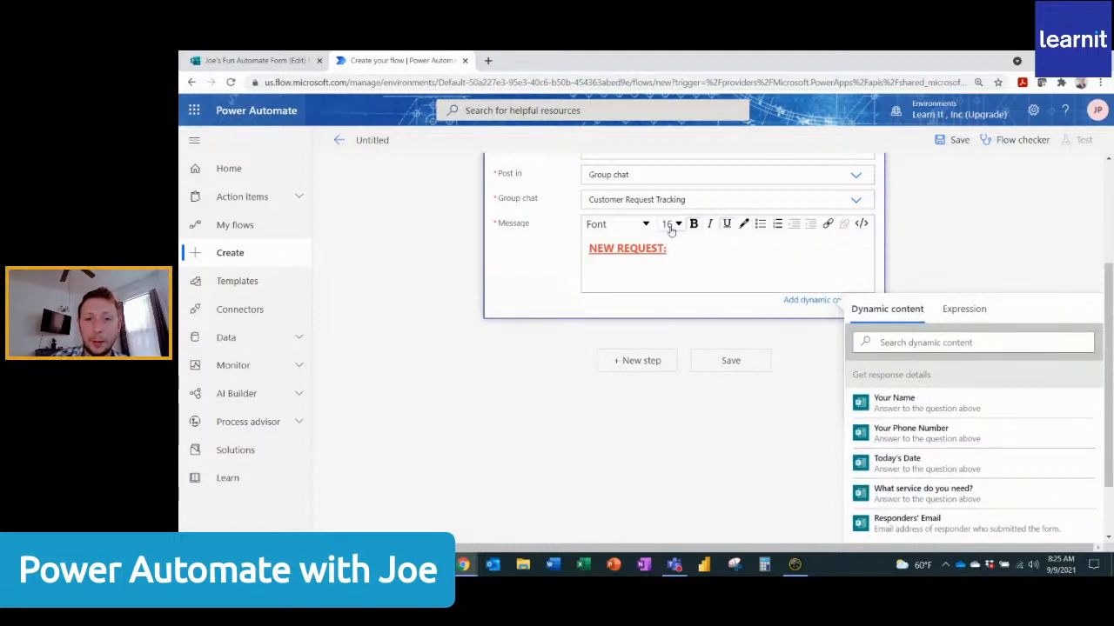
Try to switch the line below the heading to font size 14 and a different text colour.
{"action": "left_click", "coordinate": [671, 224]}
{"action": "left_click", "coordinate": [667, 324]}
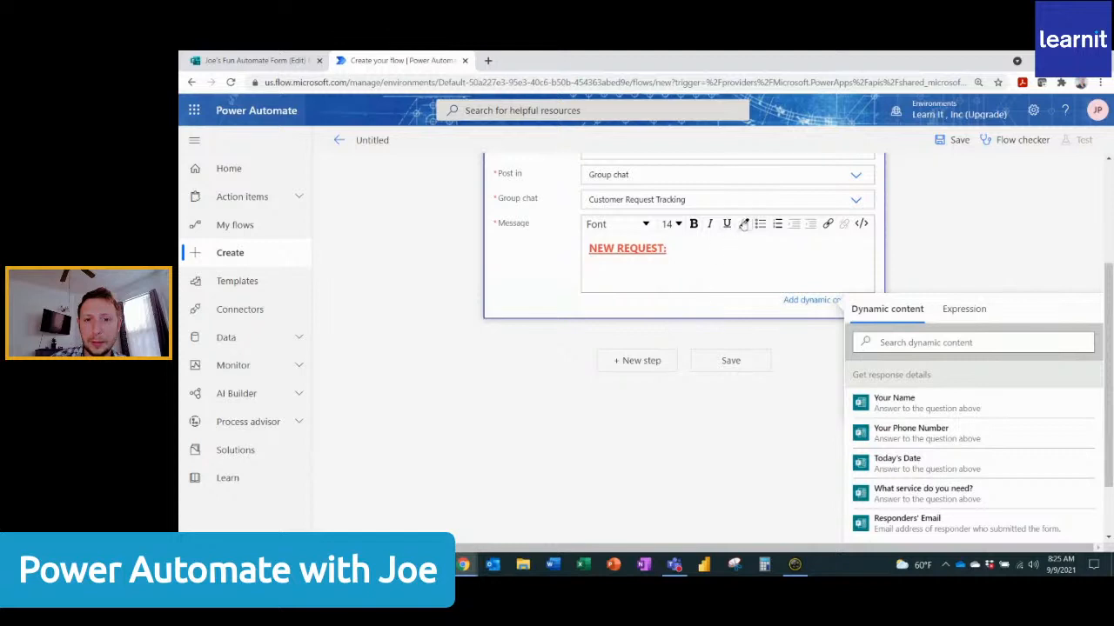
{"action": "left_click", "coordinate": [743, 224]}
{"action": "left_click", "coordinate": [798, 314]}
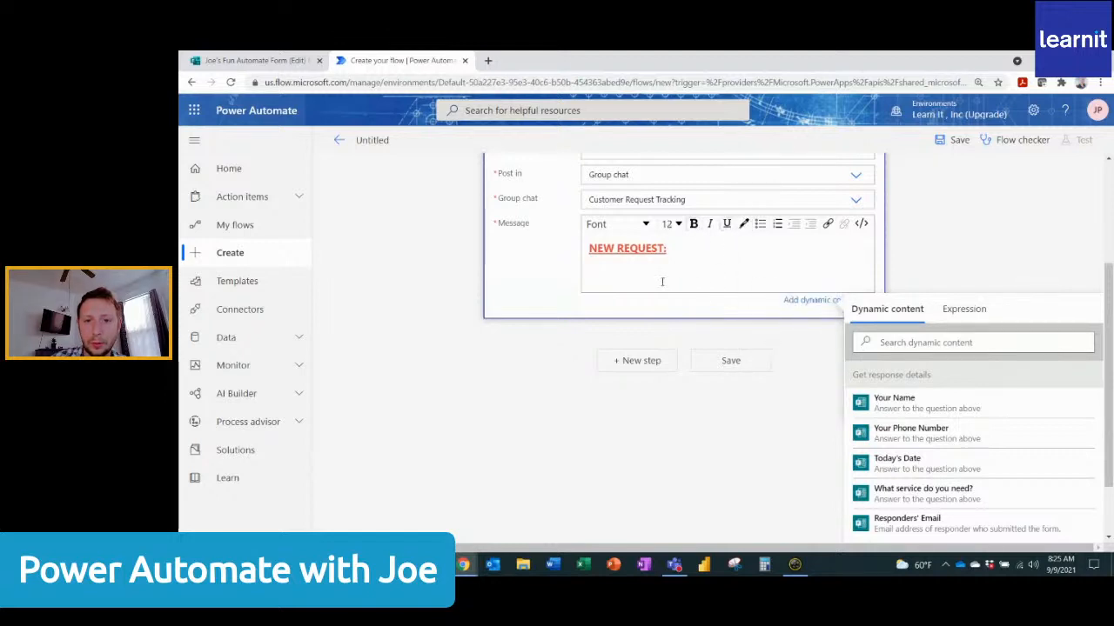
{"action": "type", "text": "N"}
{"action": "key", "text": "BackSpace"}
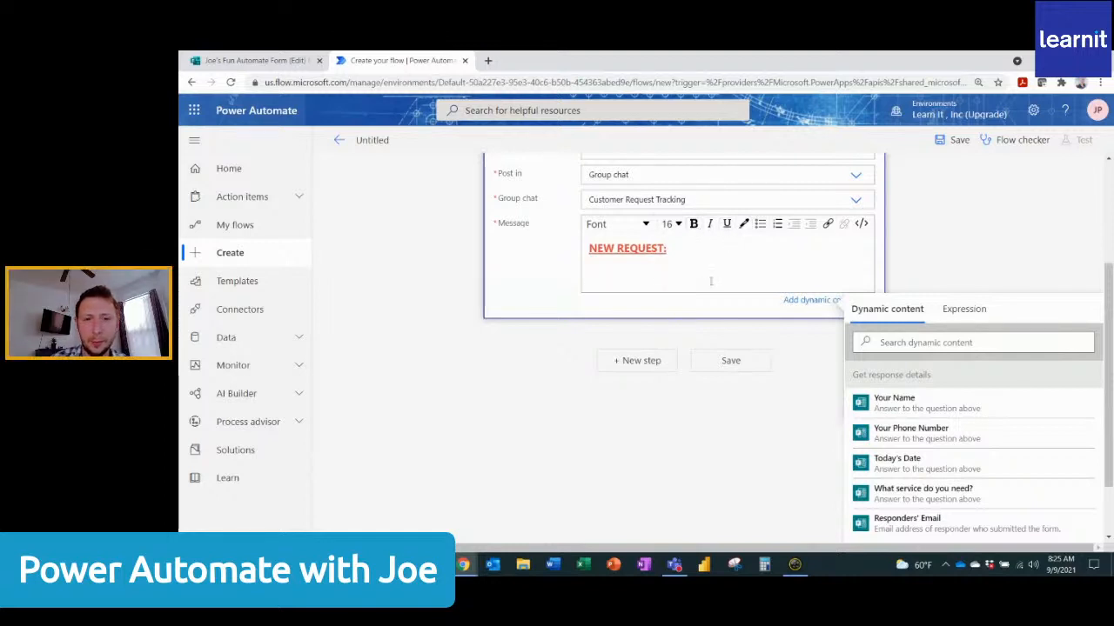
{"action": "key", "text": "BackSpace"}
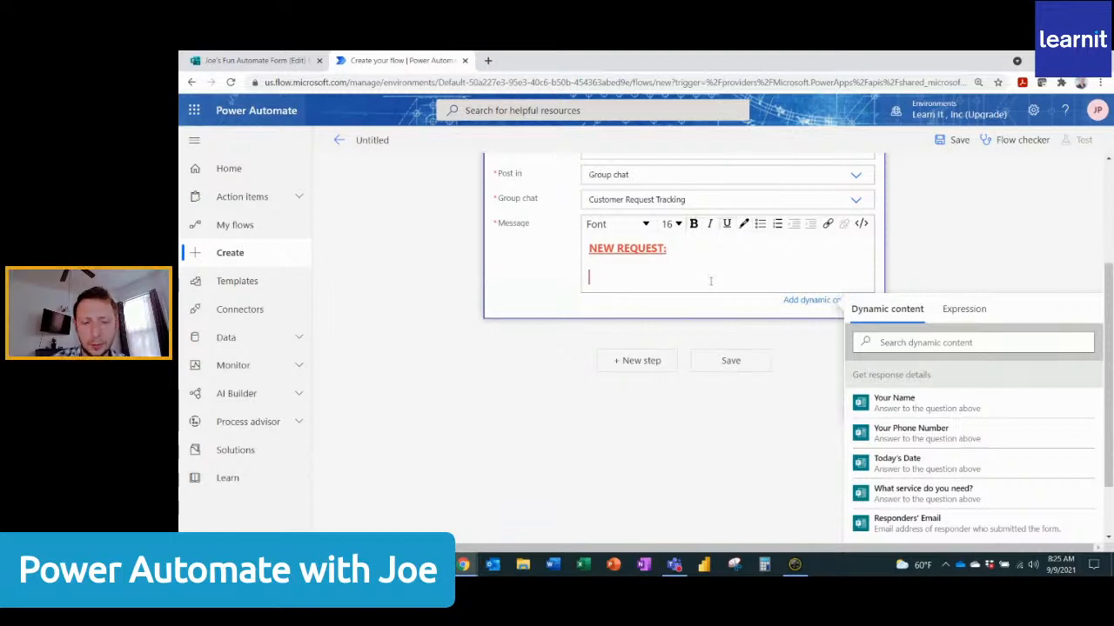
Add a "Name:" line with the Your Name dynamic content and a "Date:" line with the Today's Date dynamic content to the message.
{"action": "type", "text": "Name:"}
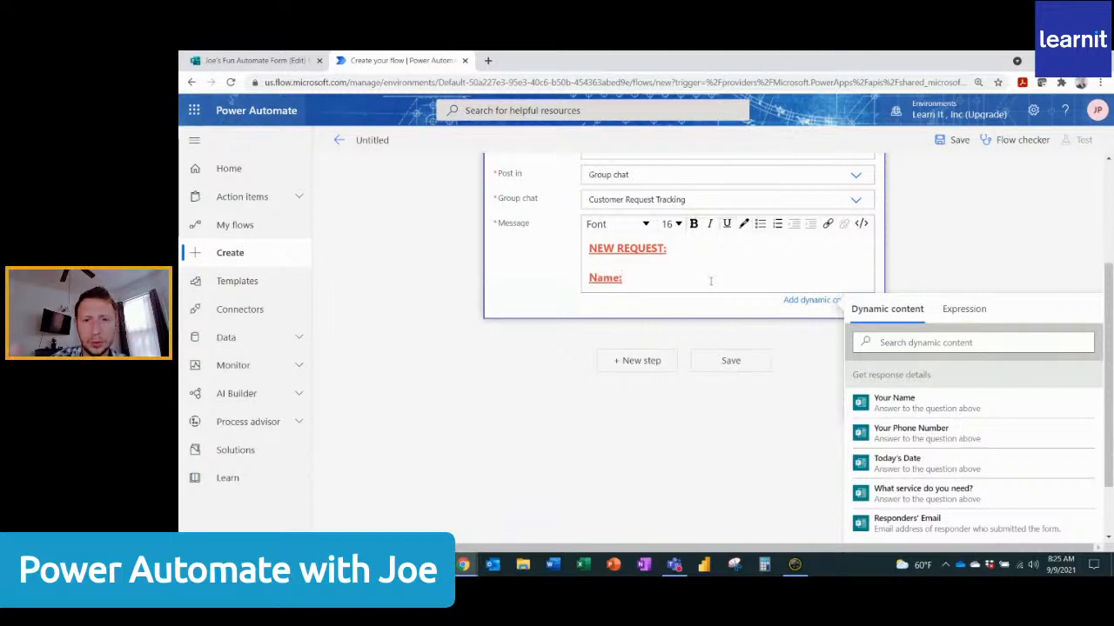
{"action": "key", "text": "Return"}
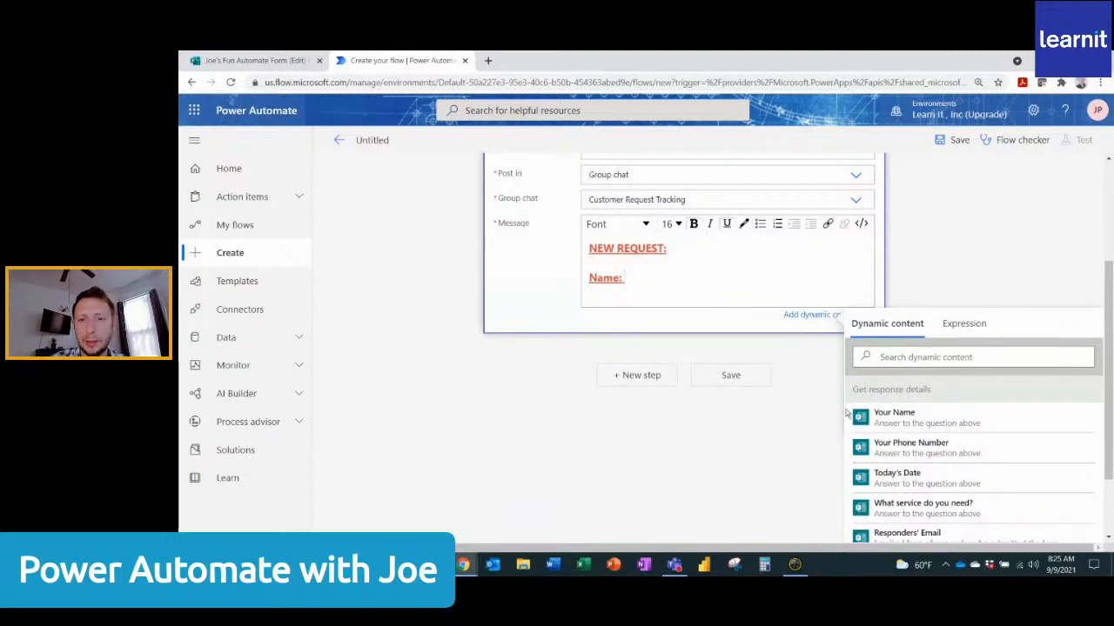
{"action": "left_click", "coordinate": [914, 419]}
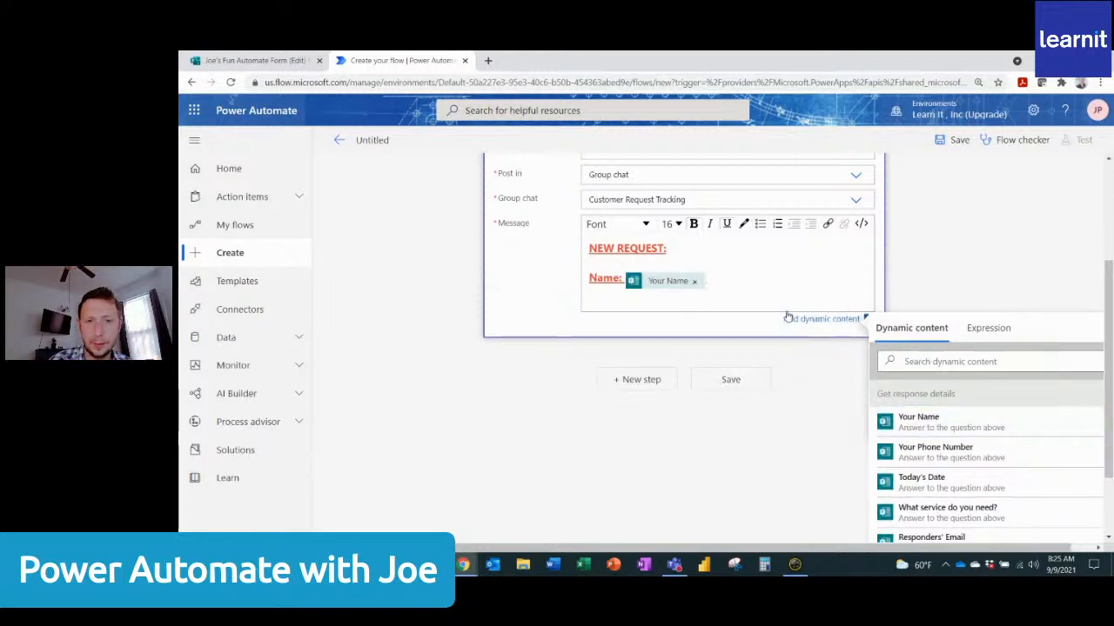
{"action": "key", "text": "Return"}
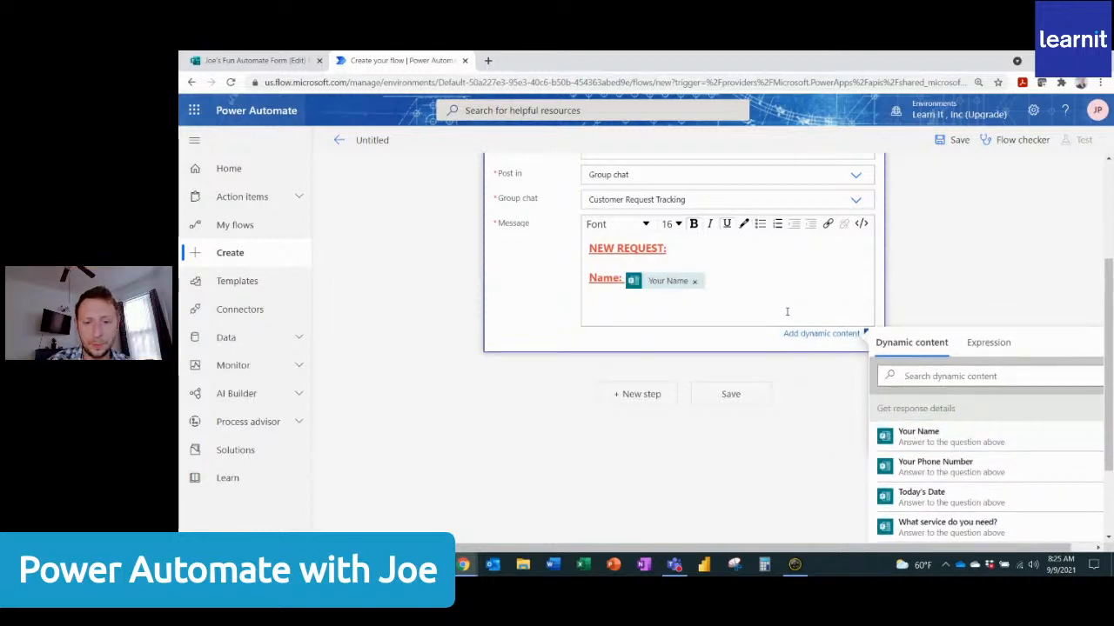
{"action": "type", "text": "Date"}
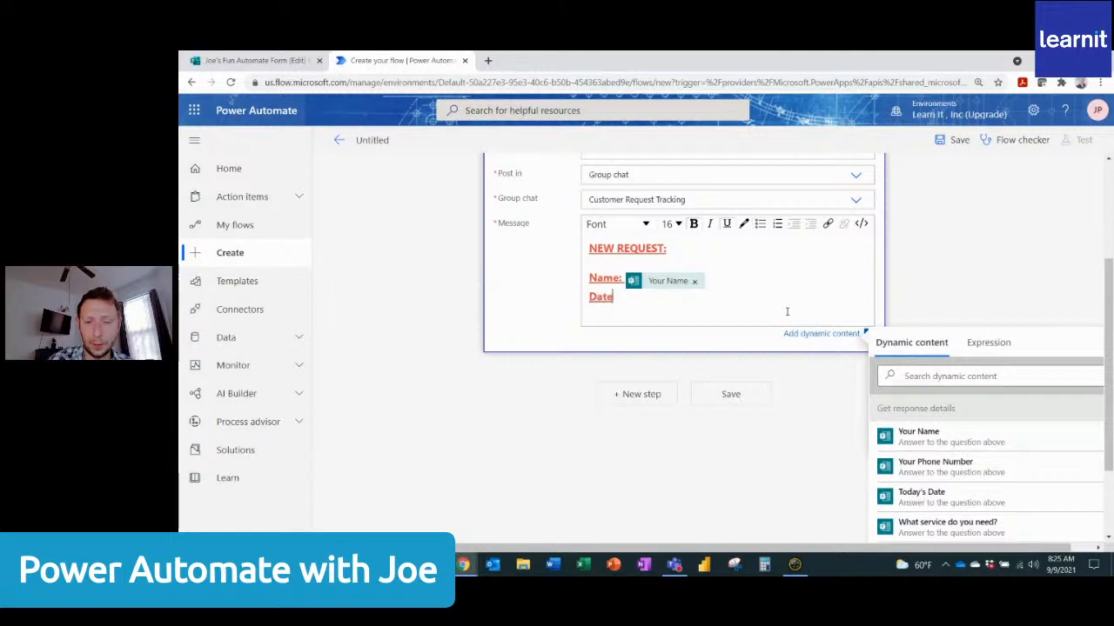
{"action": "type", "text": ":"}
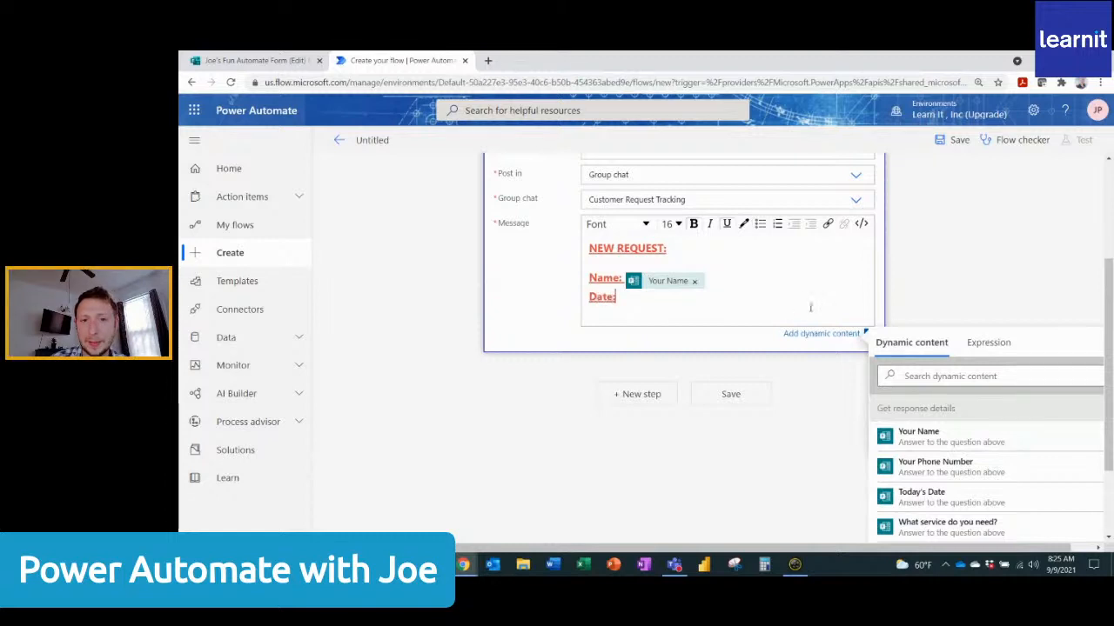
{"action": "left_click", "coordinate": [938, 501]}
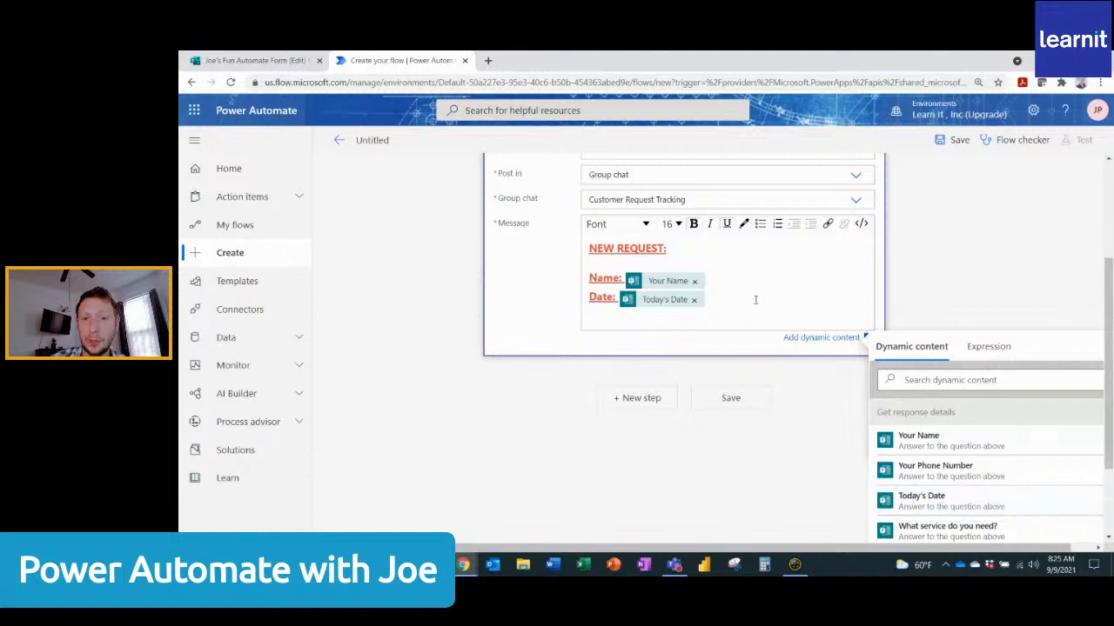
Add a "Service Needed:" line with the dynamic content "What service do you need?" below the Date line.
{"action": "key", "text": "Return"}
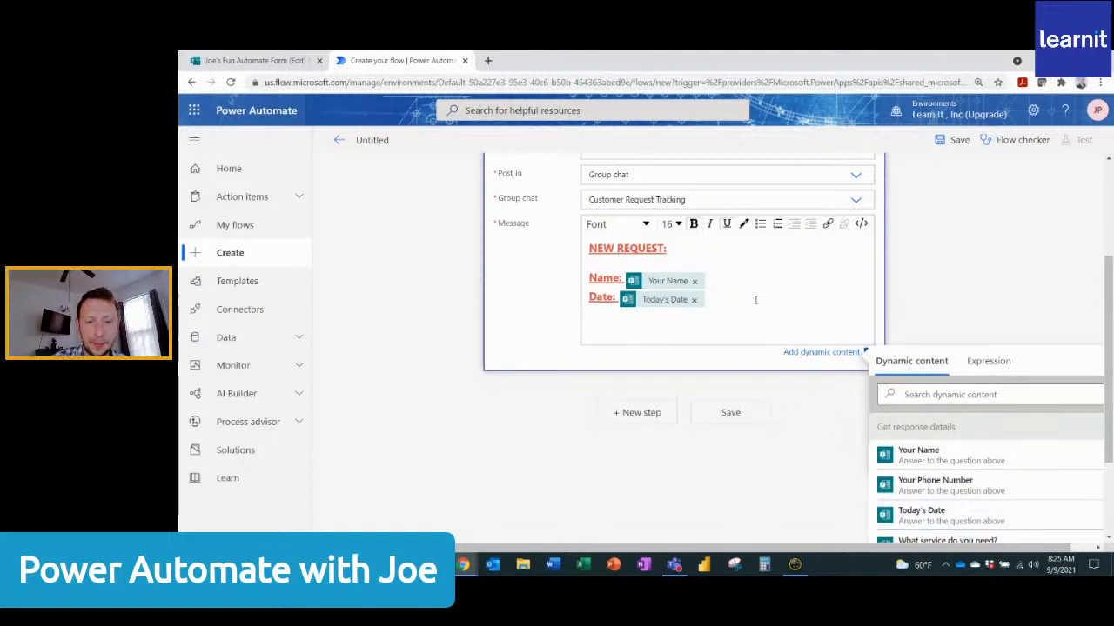
{"action": "type", "text": "Service N"}
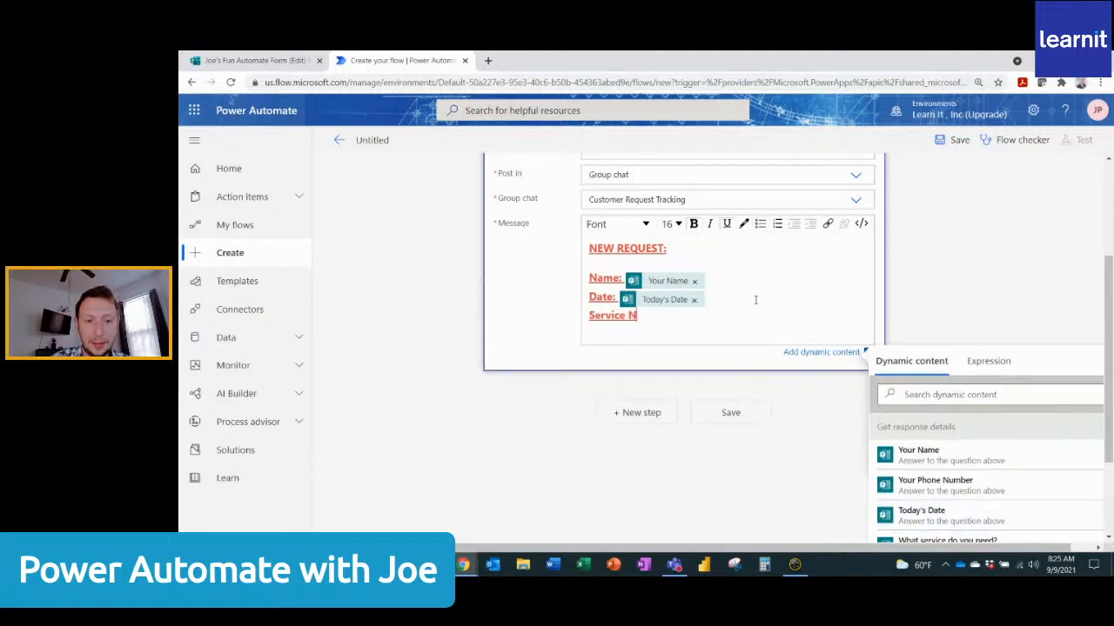
{"action": "type", "text": "eeded :"}
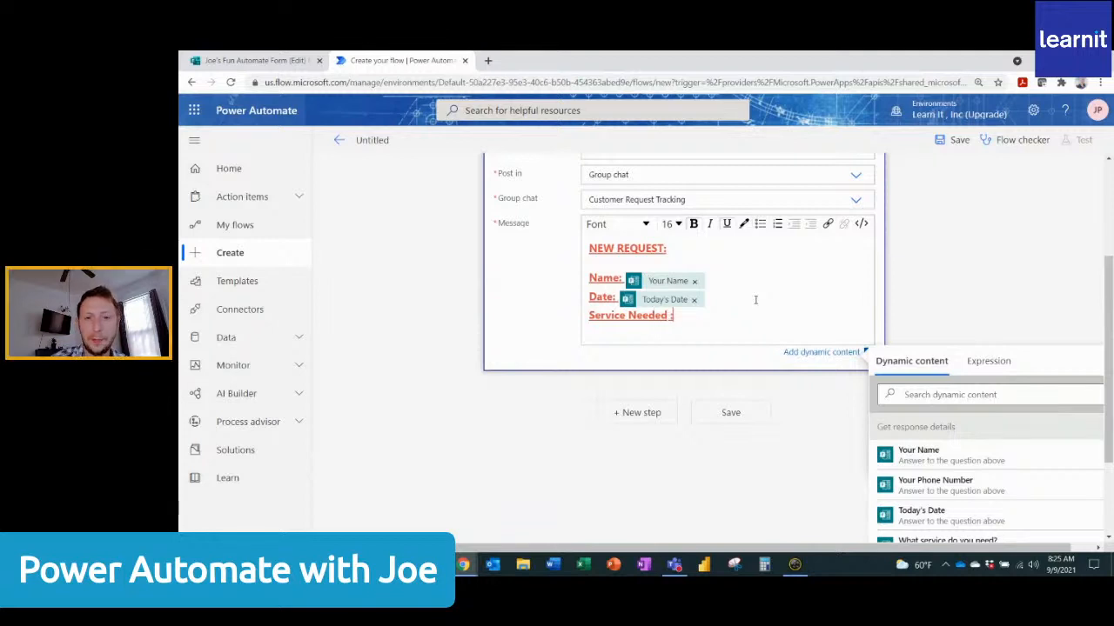
{"action": "key", "text": "BackSpace"}
{"action": "key", "text": "BackSpace"}
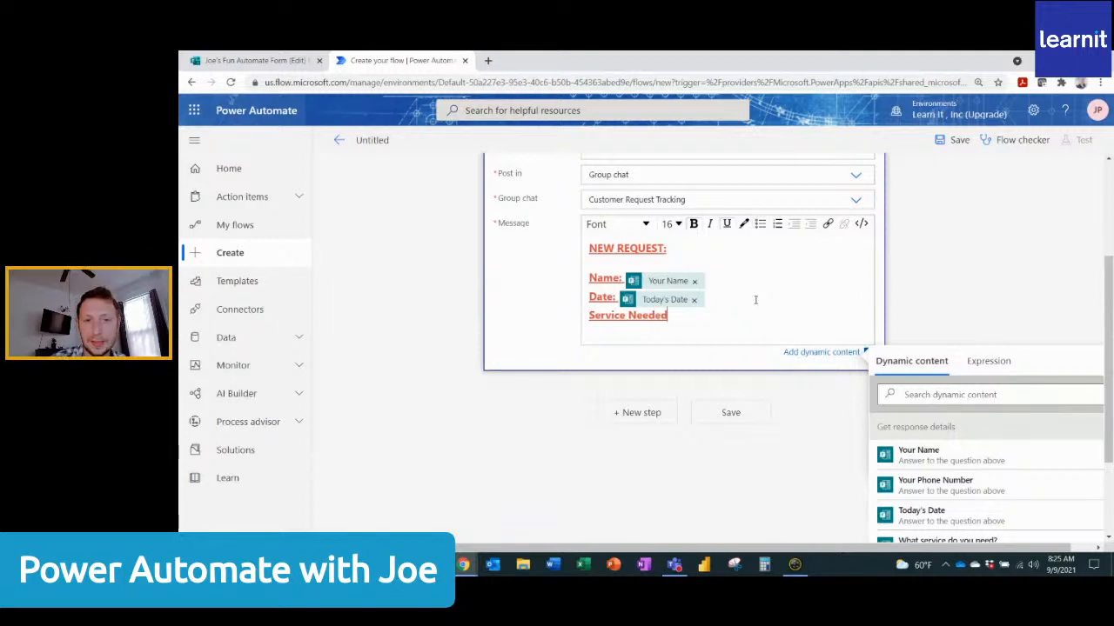
{"action": "type", "text": ":"}
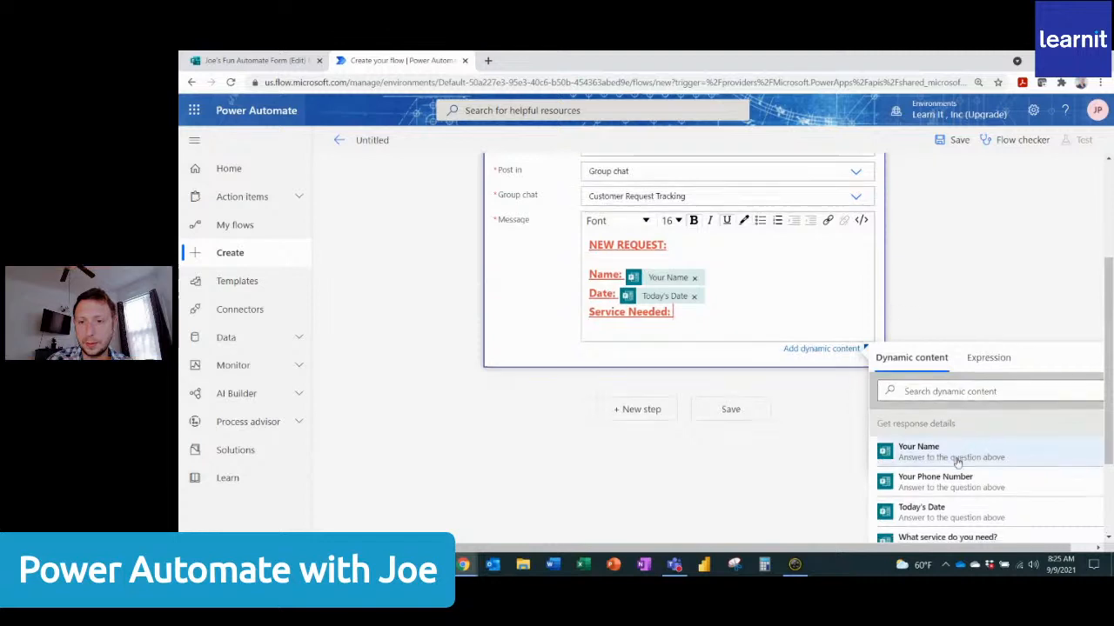
{"action": "scroll", "coordinate": [956, 470], "scroll_direction": "down", "scroll_amount": 2}
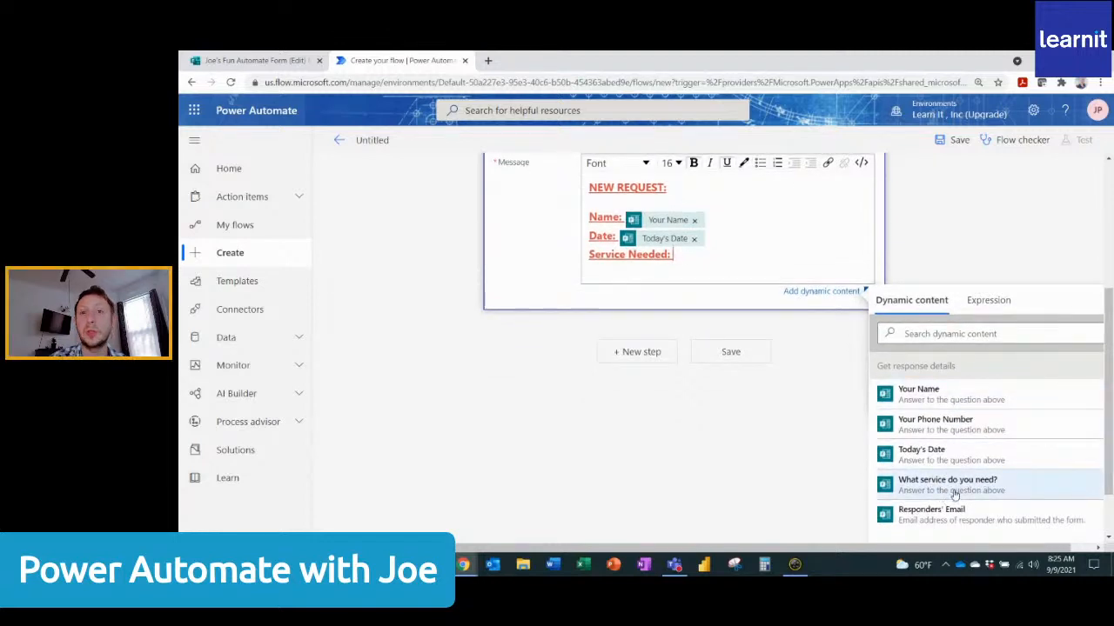
{"action": "left_click", "coordinate": [952, 492]}
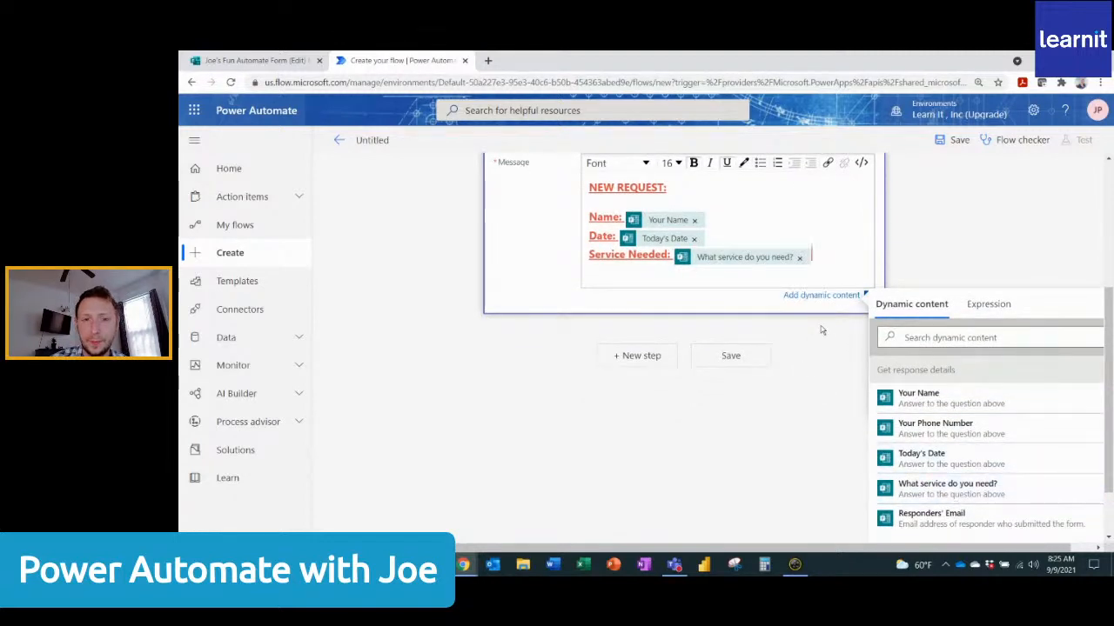
Add a "Contact Number:" line with the Your Phone Number dynamic content below the Service Needed line.
{"action": "key", "text": "Return"}
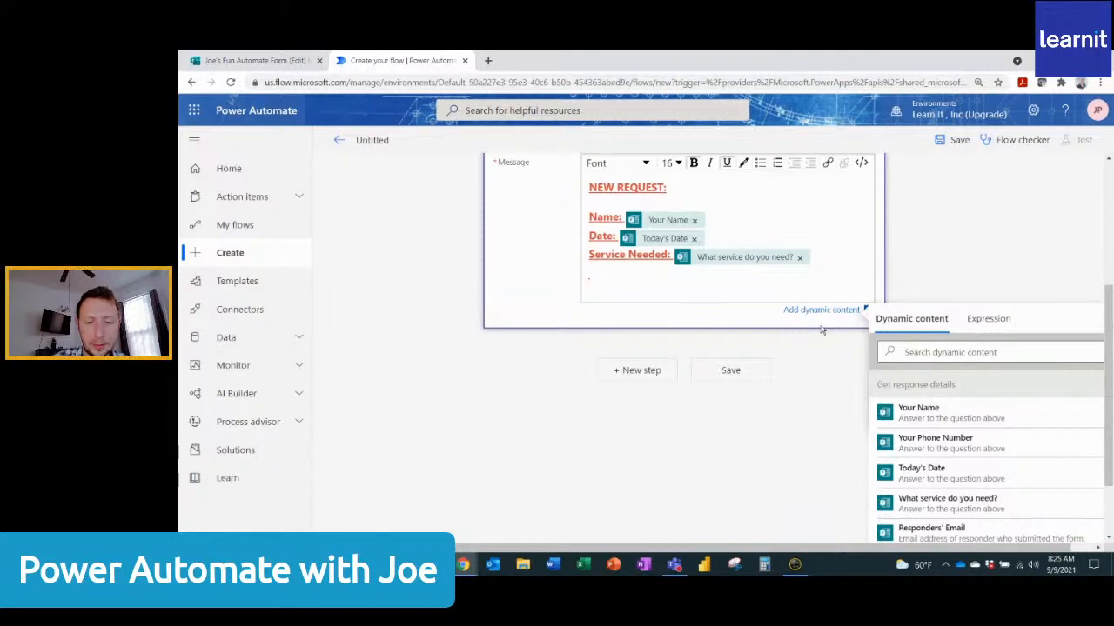
{"action": "type", "text": "Contact"}
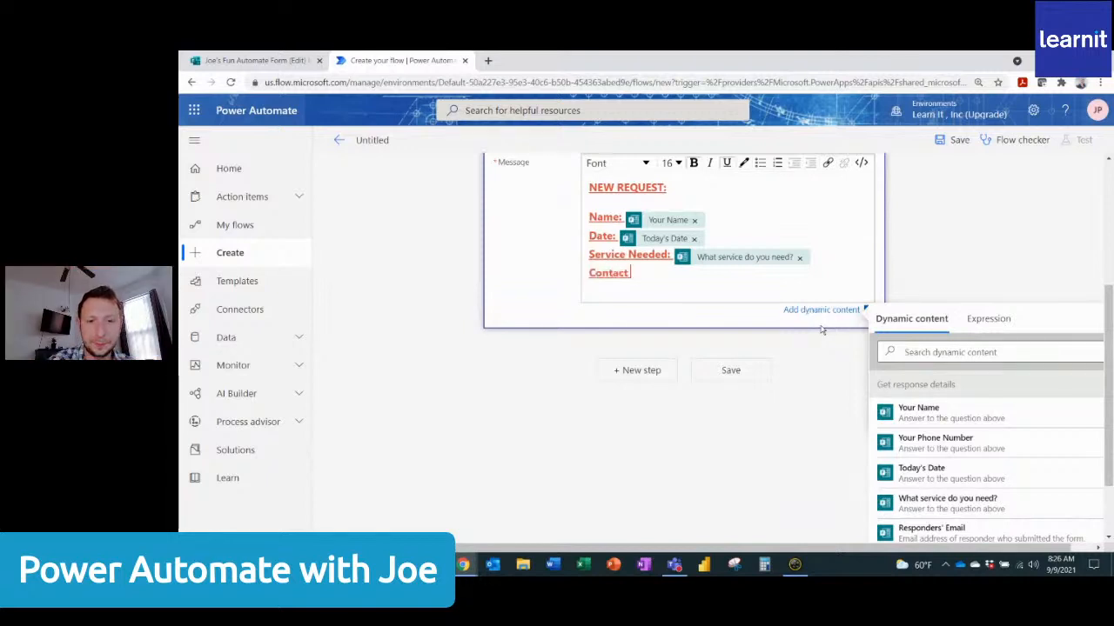
{"action": "type", "text": " Number:"}
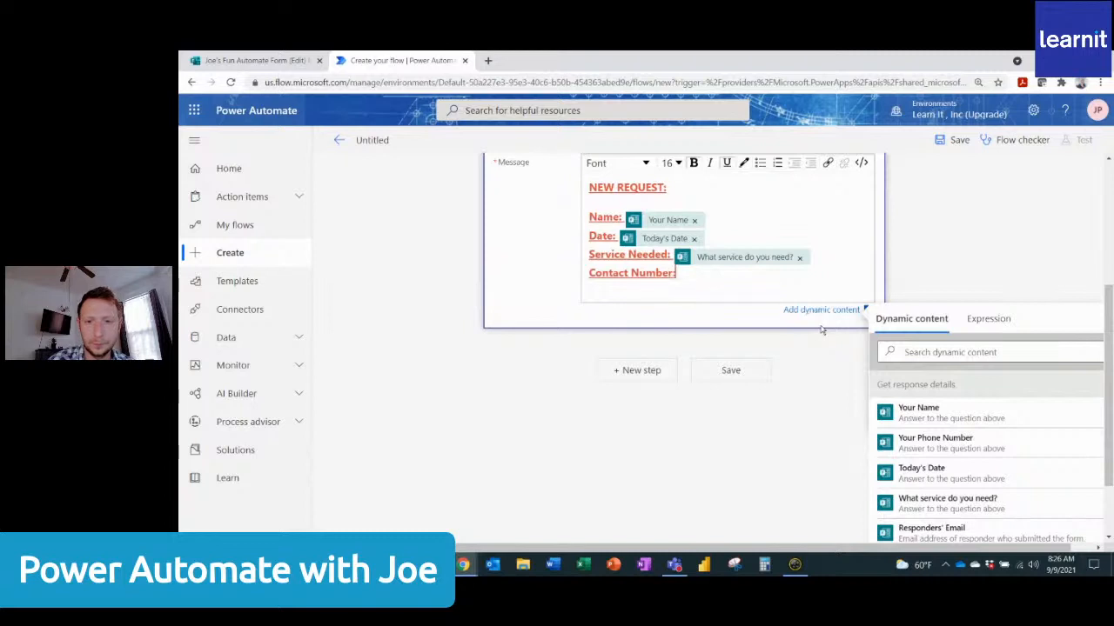
{"action": "left_click", "coordinate": [957, 447]}
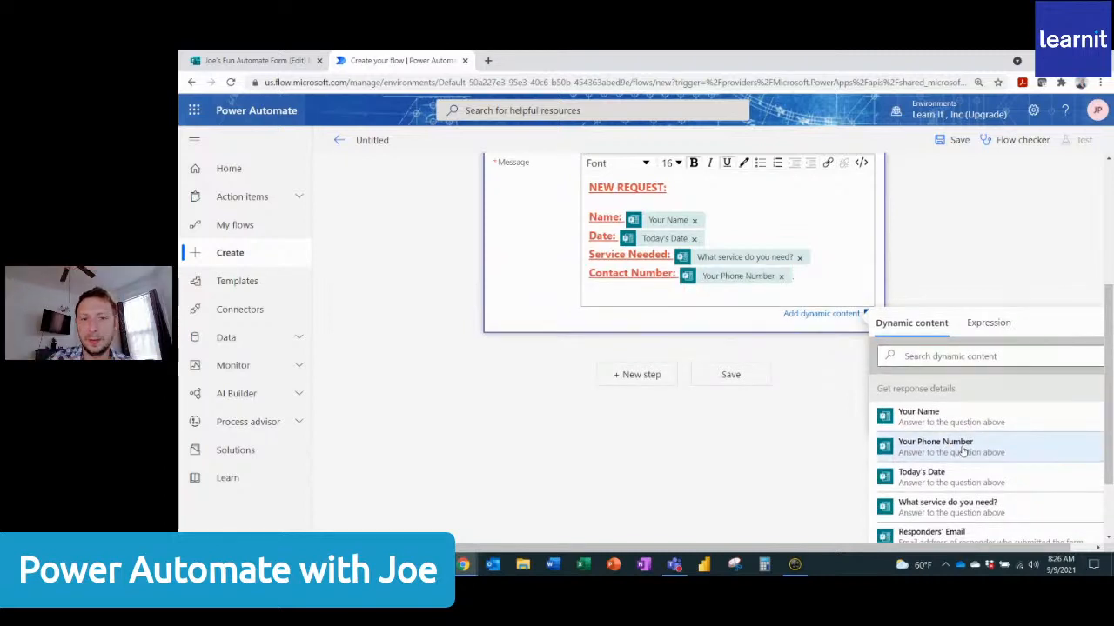
Format the Name, Date, Service Needed and Contact Number lines as size 14, black text without bold or underline.
{"action": "left_click_drag", "start_coordinate": [677, 276], "coordinate": [588, 221]}
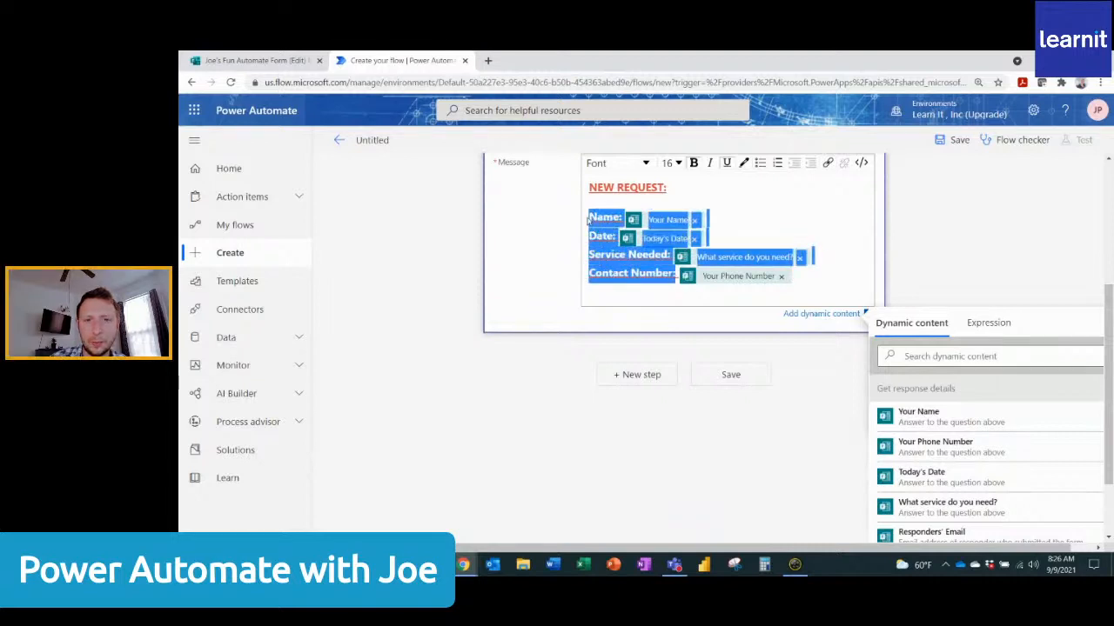
{"action": "left_click", "coordinate": [694, 163]}
{"action": "left_click", "coordinate": [679, 163]}
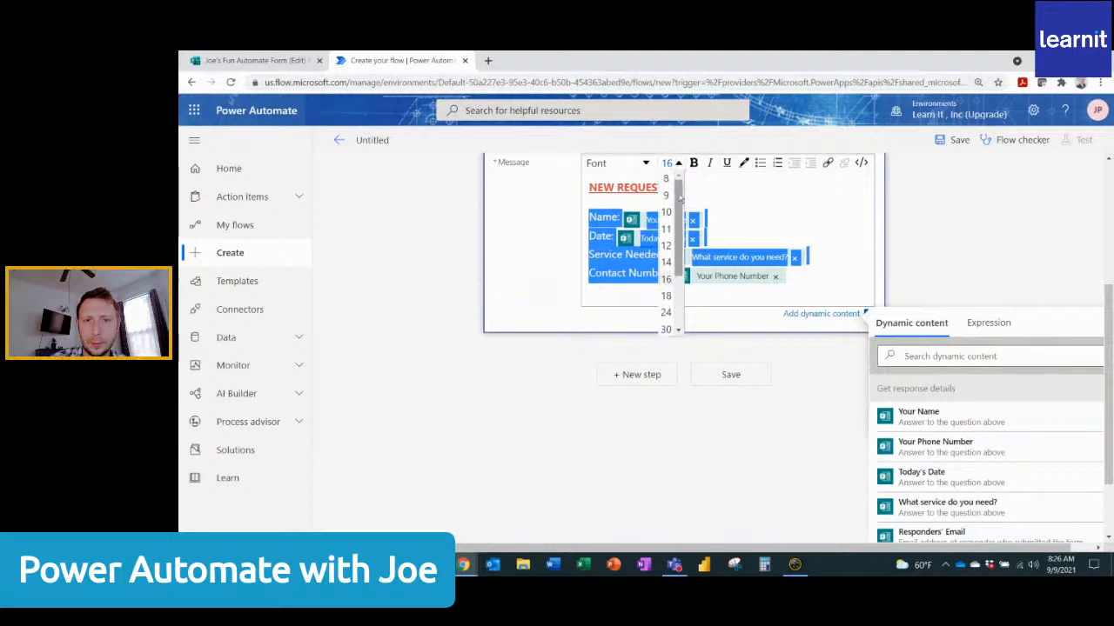
{"action": "left_click", "coordinate": [669, 264]}
{"action": "left_click", "coordinate": [742, 163]}
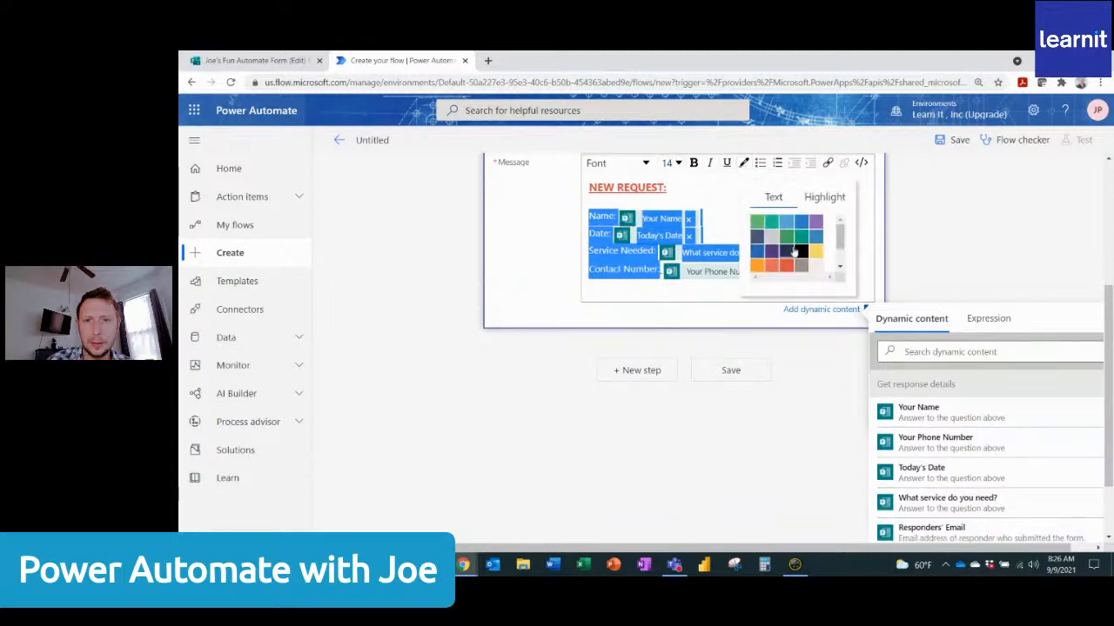
{"action": "left_click", "coordinate": [800, 251]}
{"action": "left_click", "coordinate": [786, 268]}
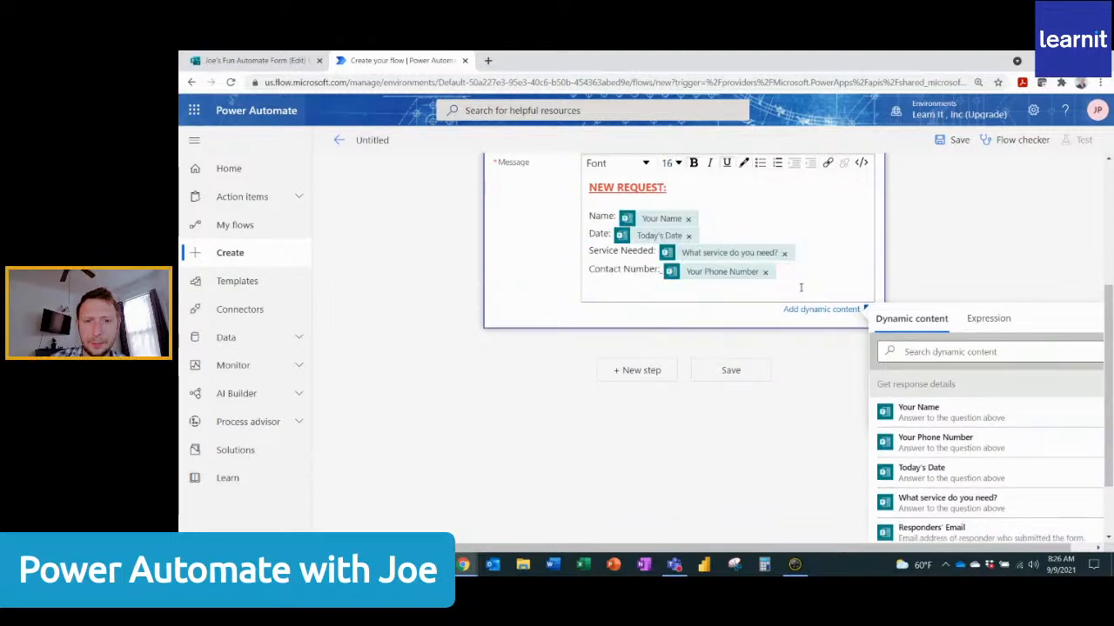
{"action": "left_click", "coordinate": [661, 270]}
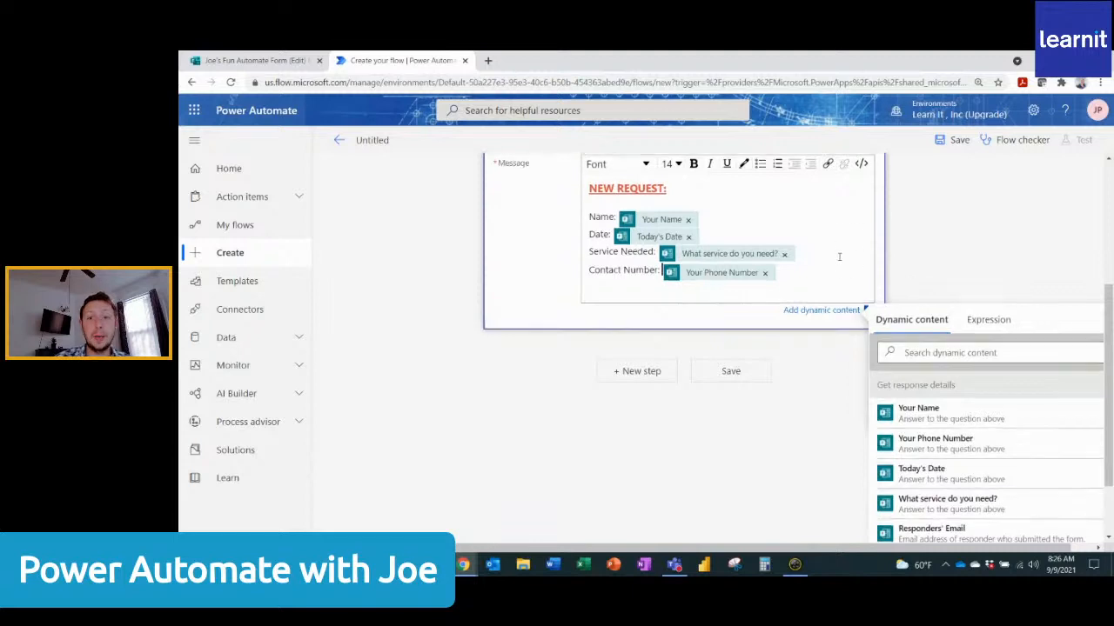
Save the flow and open its details page from the list of cloud flows.
{"action": "scroll", "coordinate": [844, 261], "scroll_direction": "up", "scroll_amount": 1}
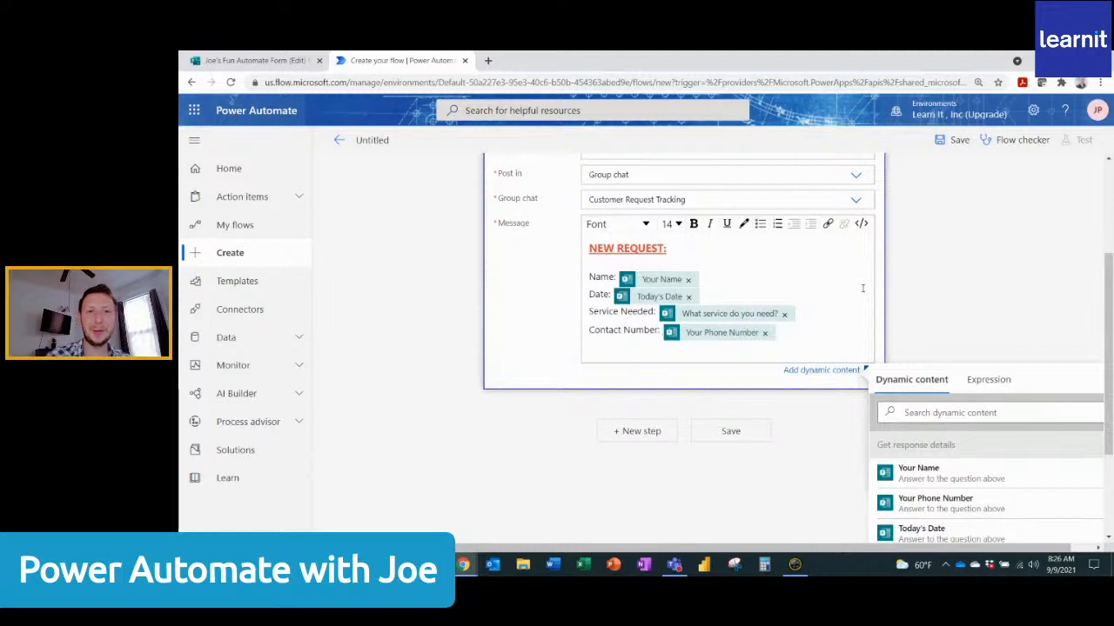
{"action": "left_click", "coordinate": [736, 435]}
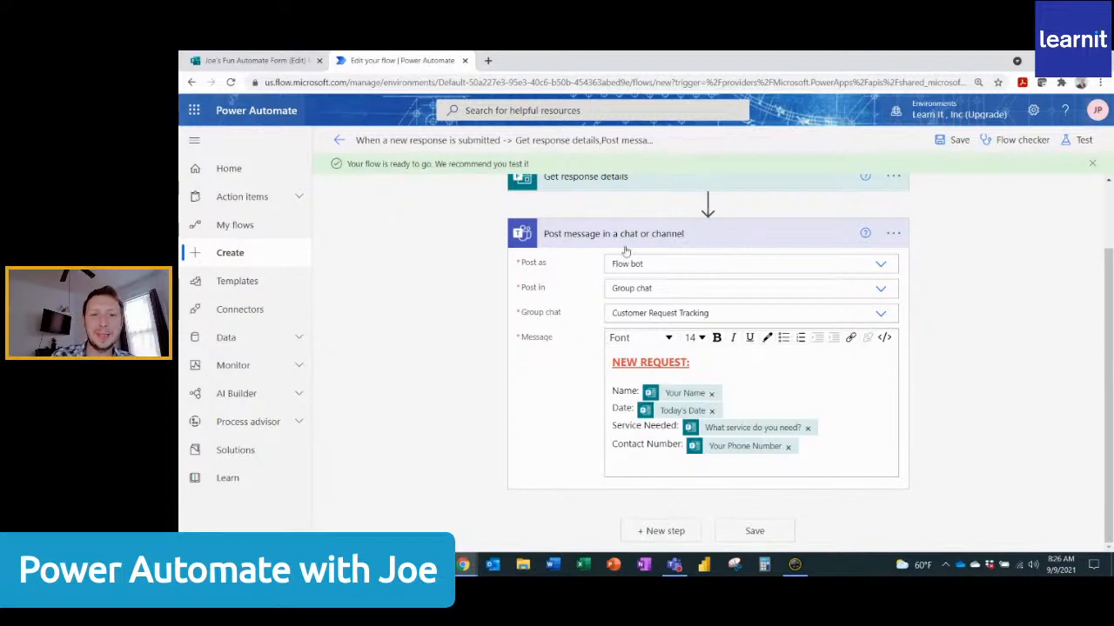
{"action": "left_click", "coordinate": [230, 227]}
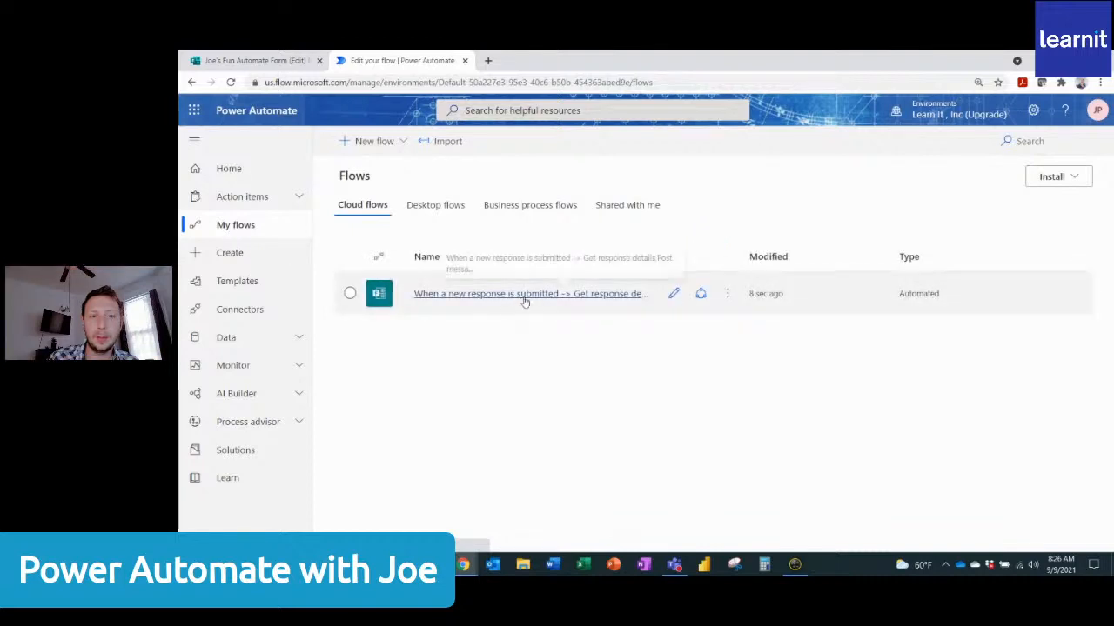
{"action": "left_click", "coordinate": [524, 296]}
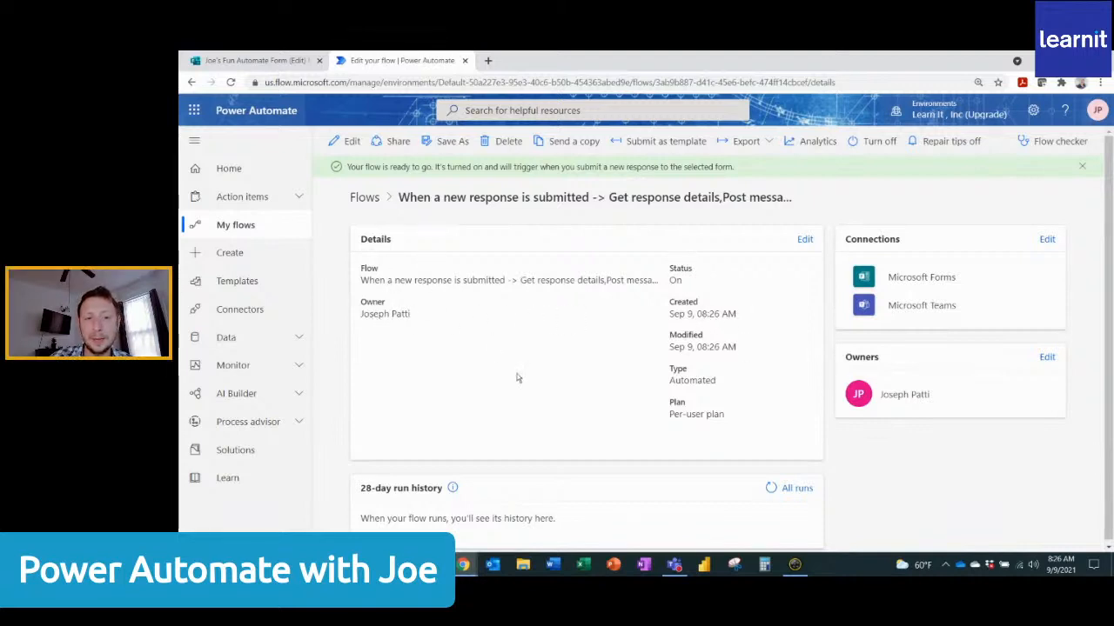
{"action": "scroll", "coordinate": [517, 377], "scroll_direction": "down", "scroll_amount": 1}
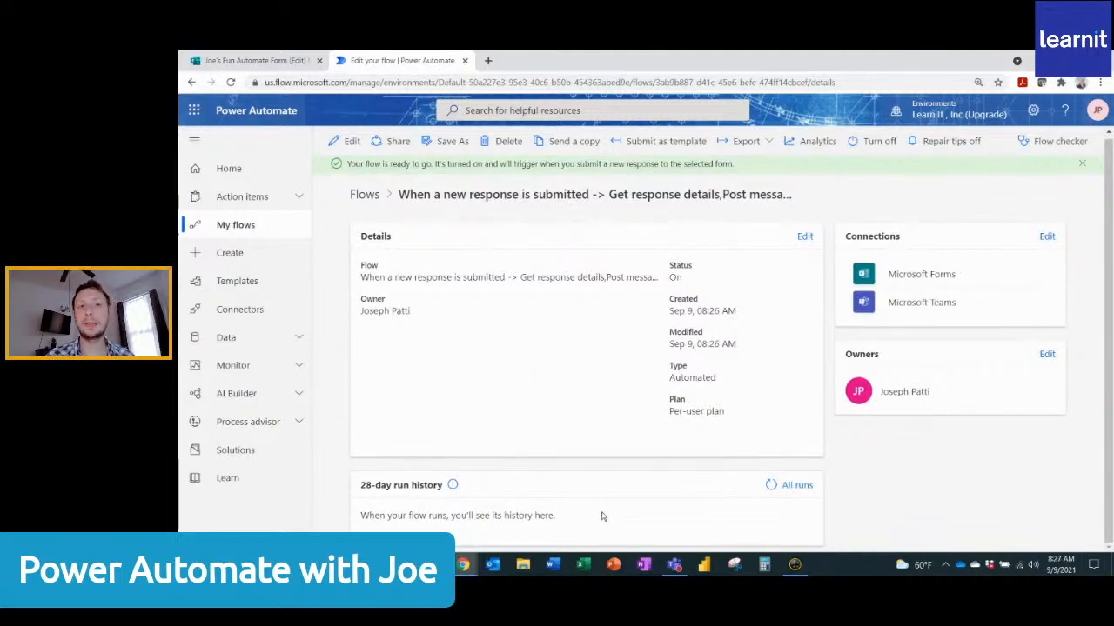
Preview the Microsoft Form and fill in the customer's full name and phone number.
{"action": "left_click", "coordinate": [258, 62]}
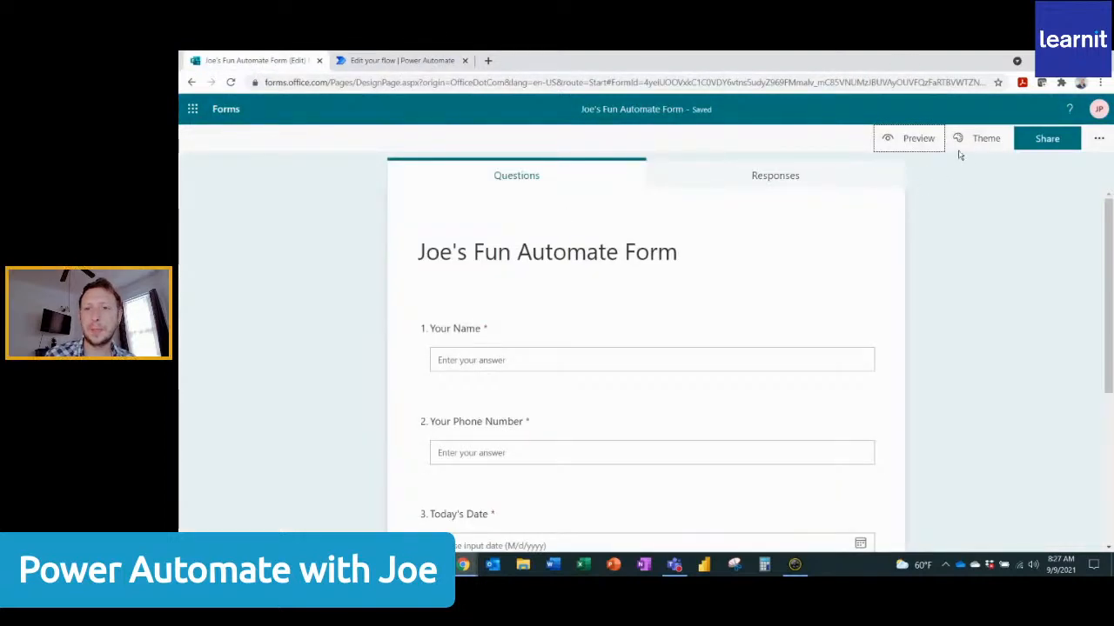
{"action": "left_click", "coordinate": [925, 144]}
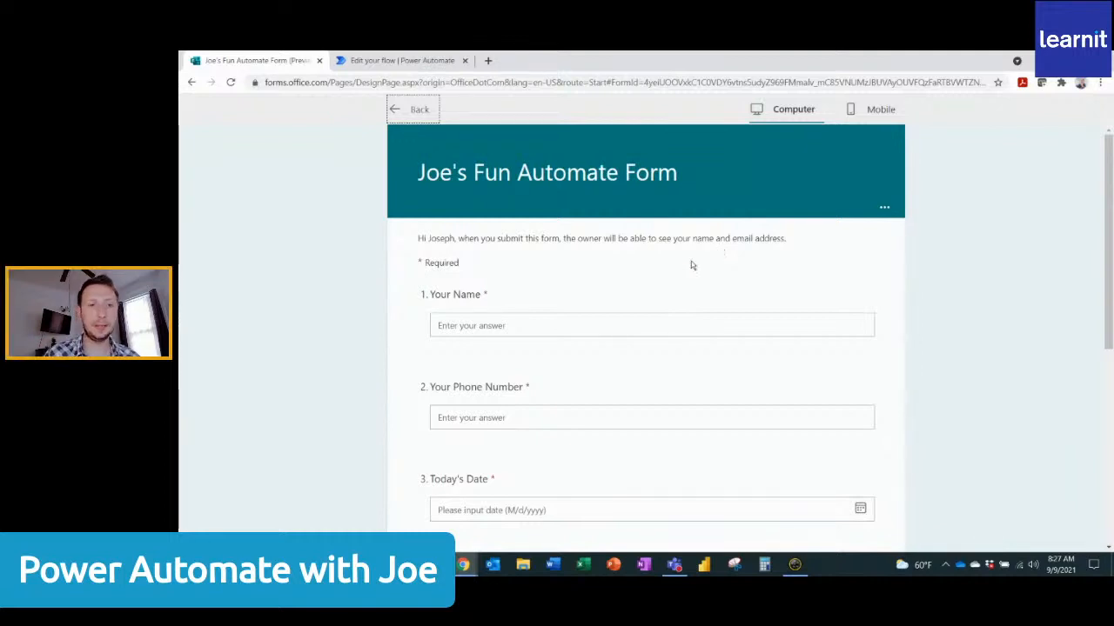
{"action": "left_click", "coordinate": [571, 322]}
{"action": "type", "text": "Jane Doe"}
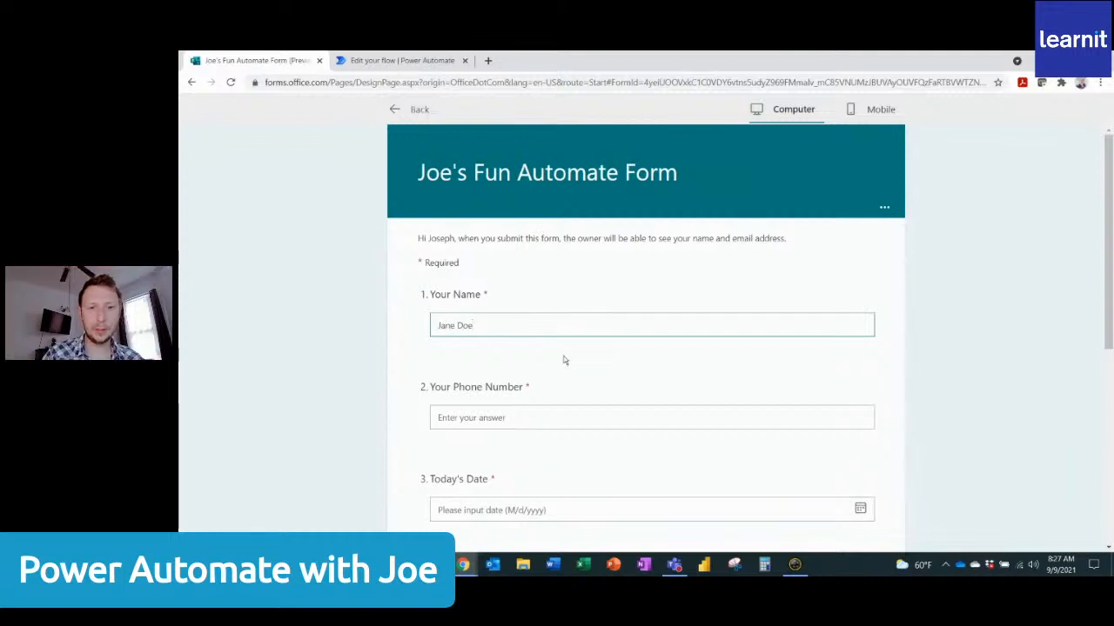
{"action": "left_click", "coordinate": [529, 412]}
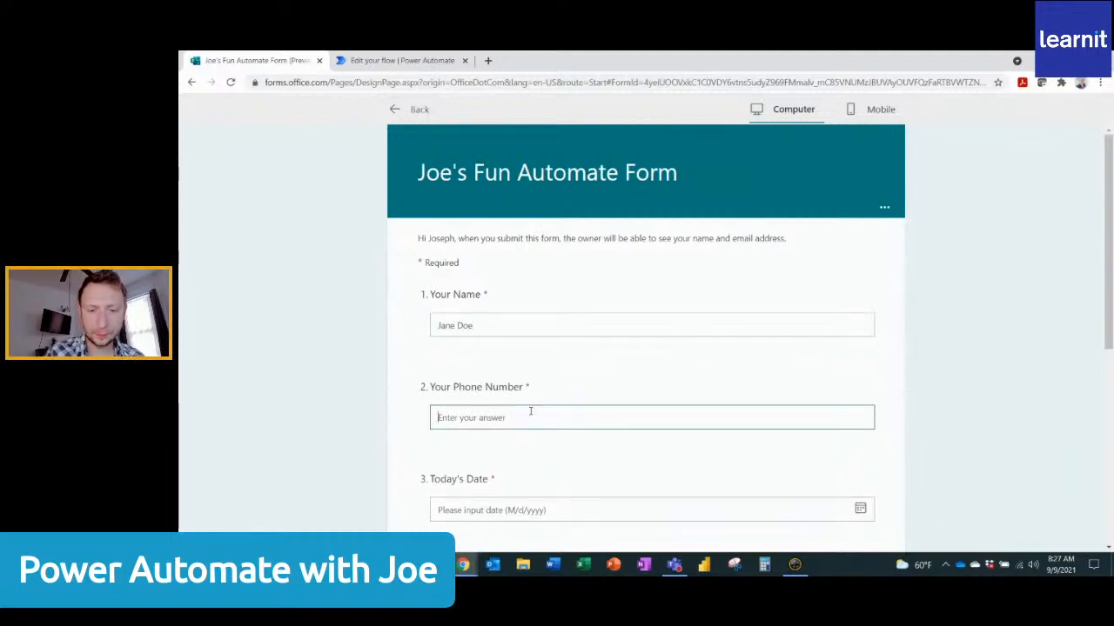
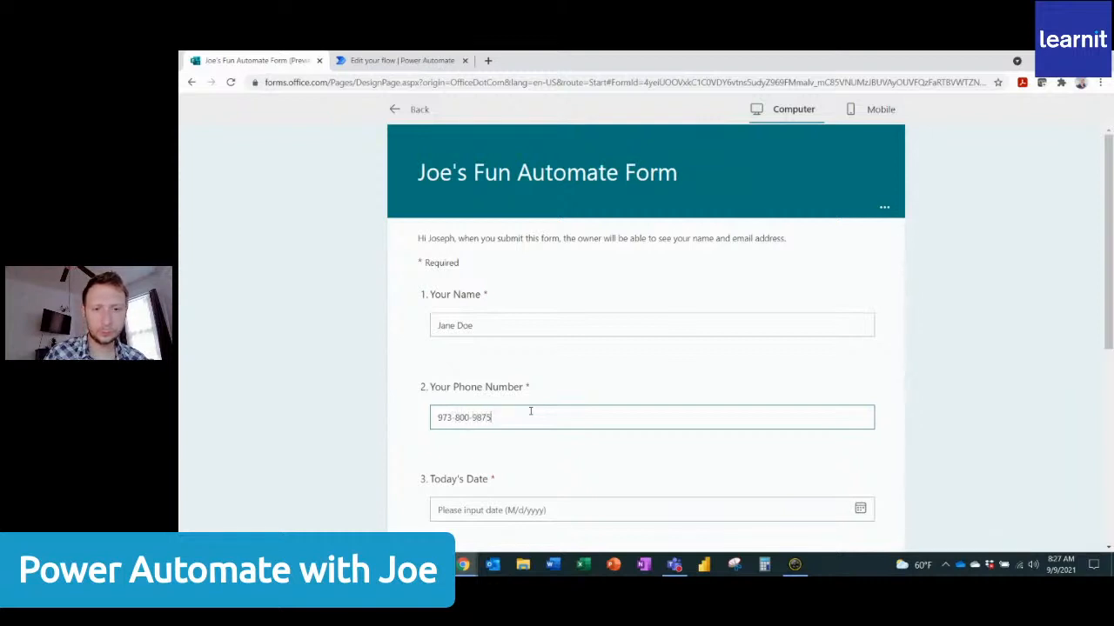
Set Today's Date to 9/9/2021 in the form preview.
{"action": "scroll", "coordinate": [522, 435], "scroll_direction": "down", "scroll_amount": 1}
{"action": "left_click", "coordinate": [514, 458]}
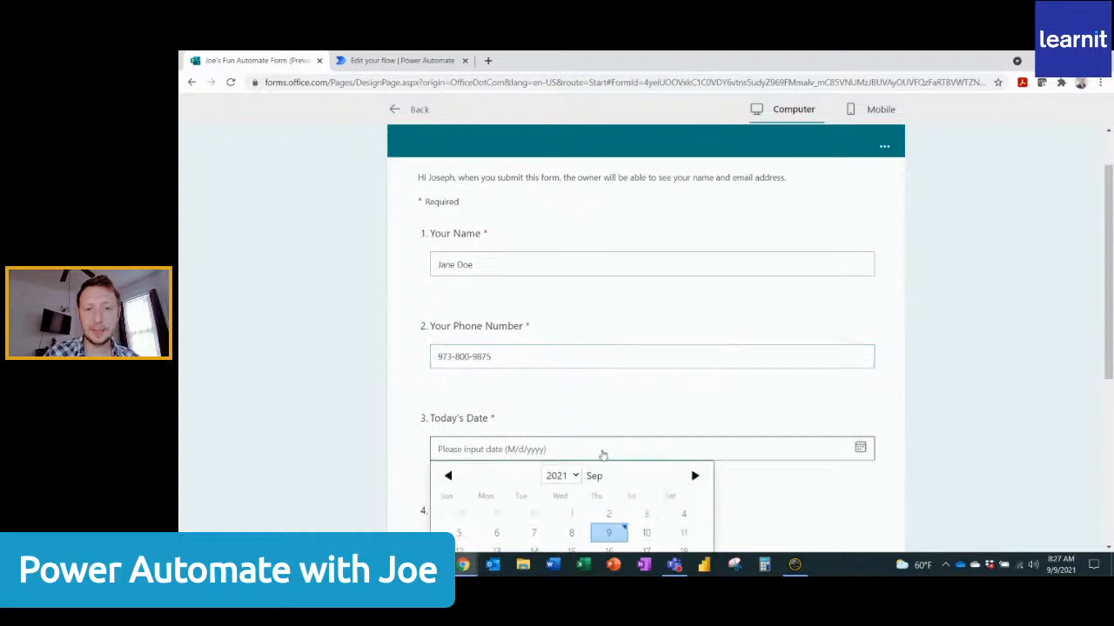
{"action": "scroll", "coordinate": [602, 455], "scroll_direction": "down", "scroll_amount": 1}
{"action": "left_click", "coordinate": [609, 475]}
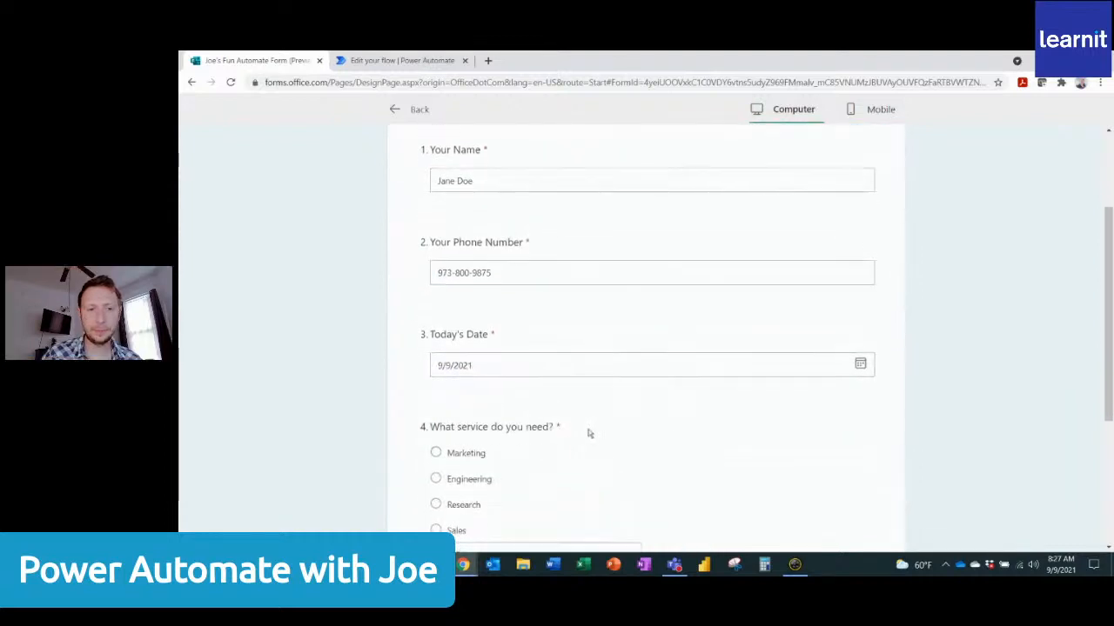
Choose Marketing as the service needed and submit the form response.
{"action": "scroll", "coordinate": [588, 433], "scroll_direction": "down", "scroll_amount": 1}
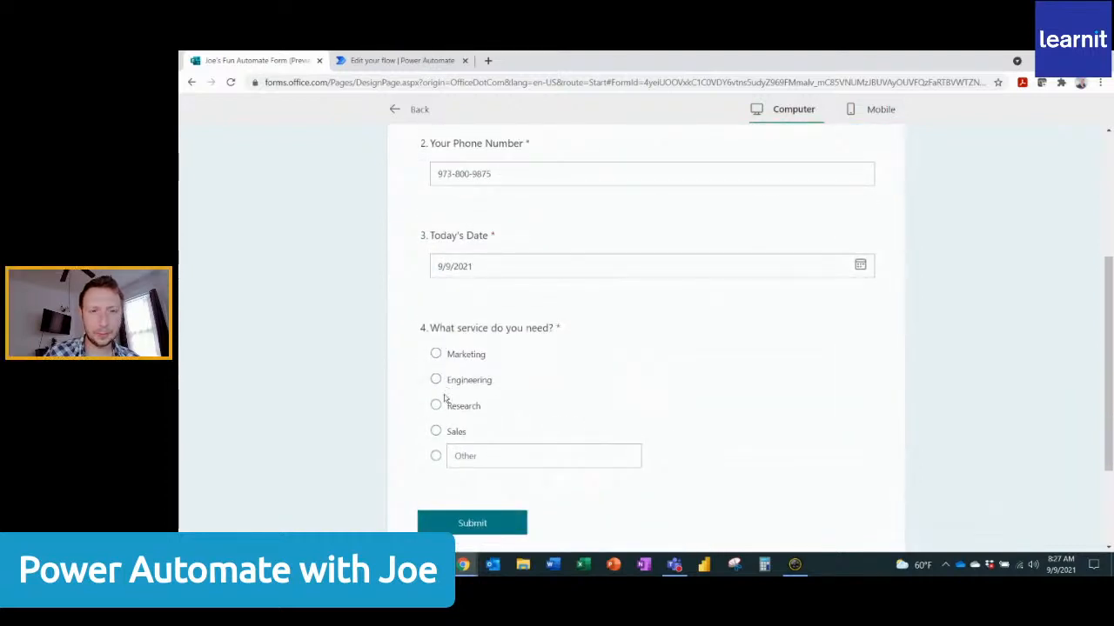
{"action": "left_click", "coordinate": [435, 354]}
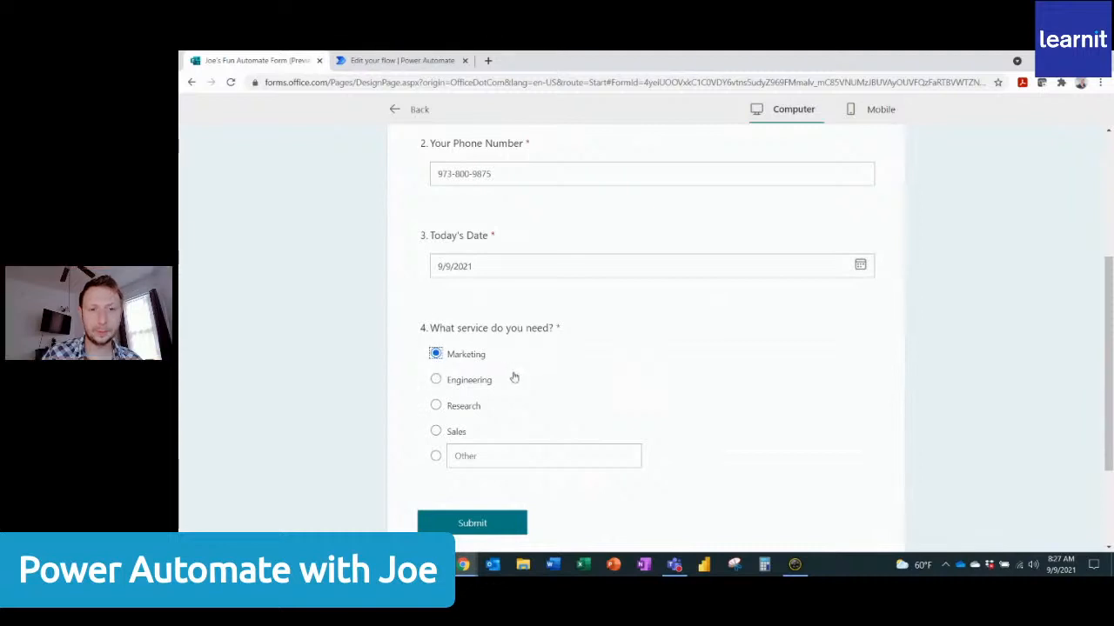
{"action": "scroll", "coordinate": [514, 377], "scroll_direction": "down", "scroll_amount": 1}
{"action": "left_click", "coordinate": [491, 401]}
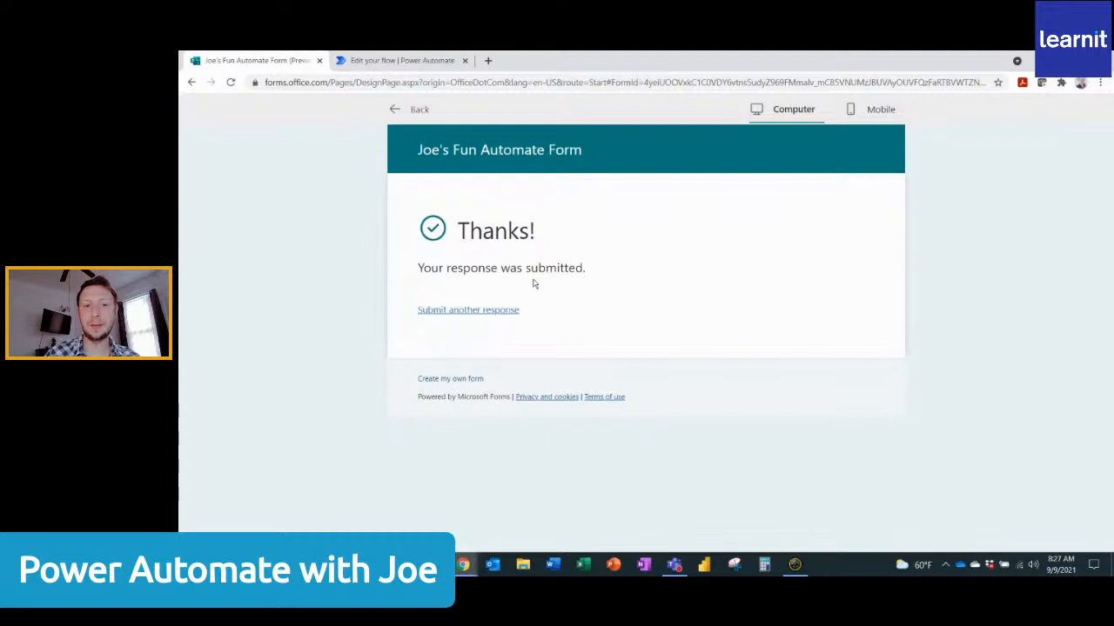
Switch to Teams to check the Customer Request Tracking chat for the posted request, and minimize it to return to the Power Automate window.
{"action": "left_click", "coordinate": [398, 61]}
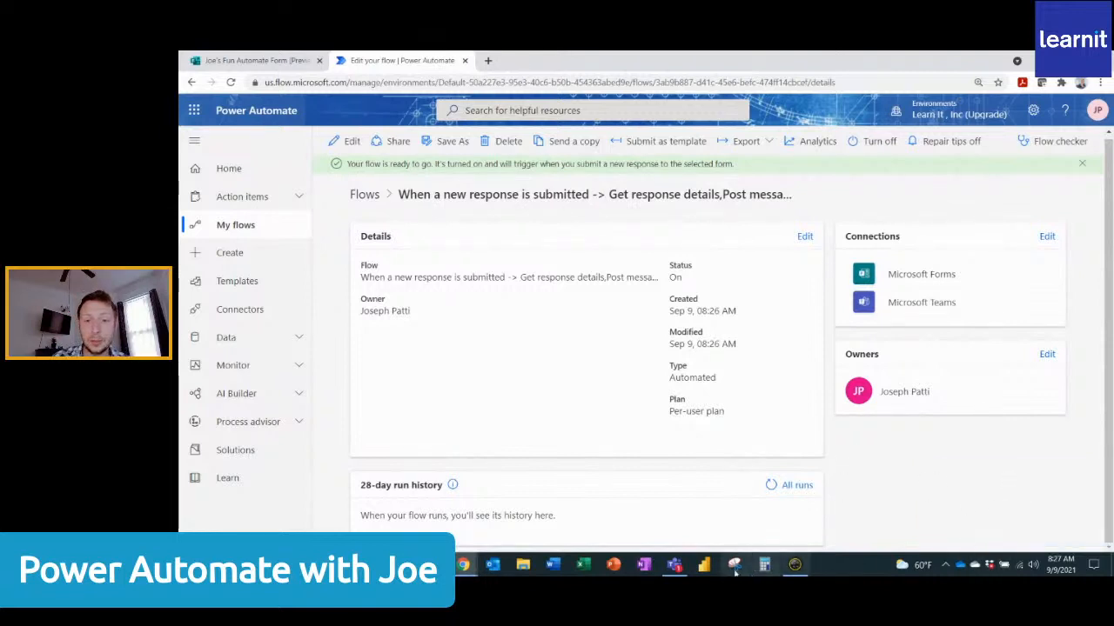
{"action": "left_click", "coordinate": [675, 565]}
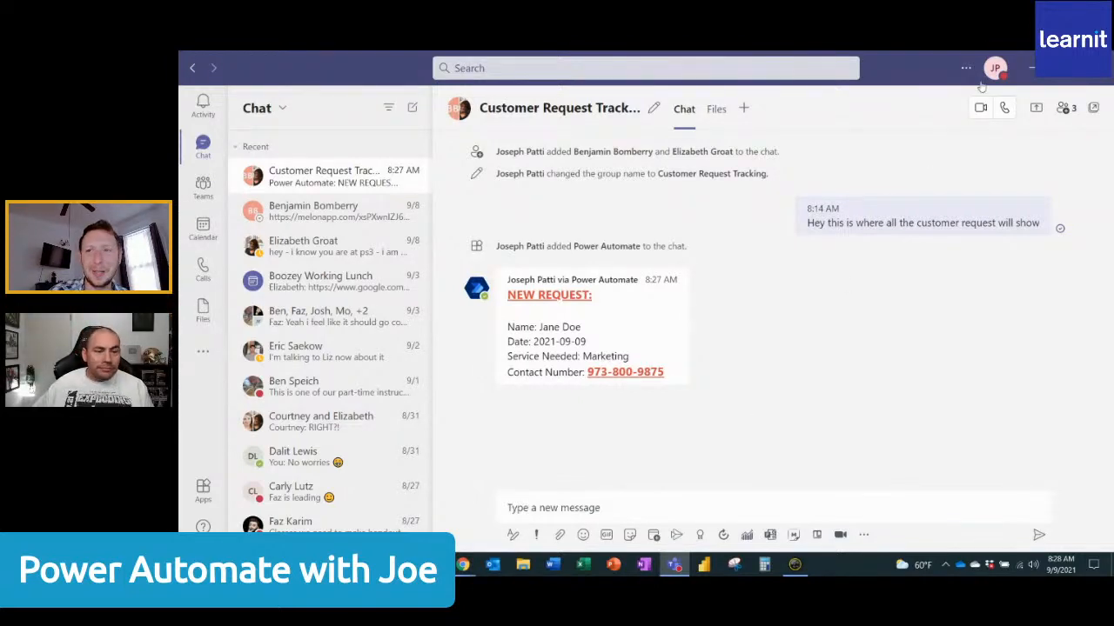
{"action": "left_click", "coordinate": [1032, 67]}
{"action": "left_click", "coordinate": [1031, 63]}
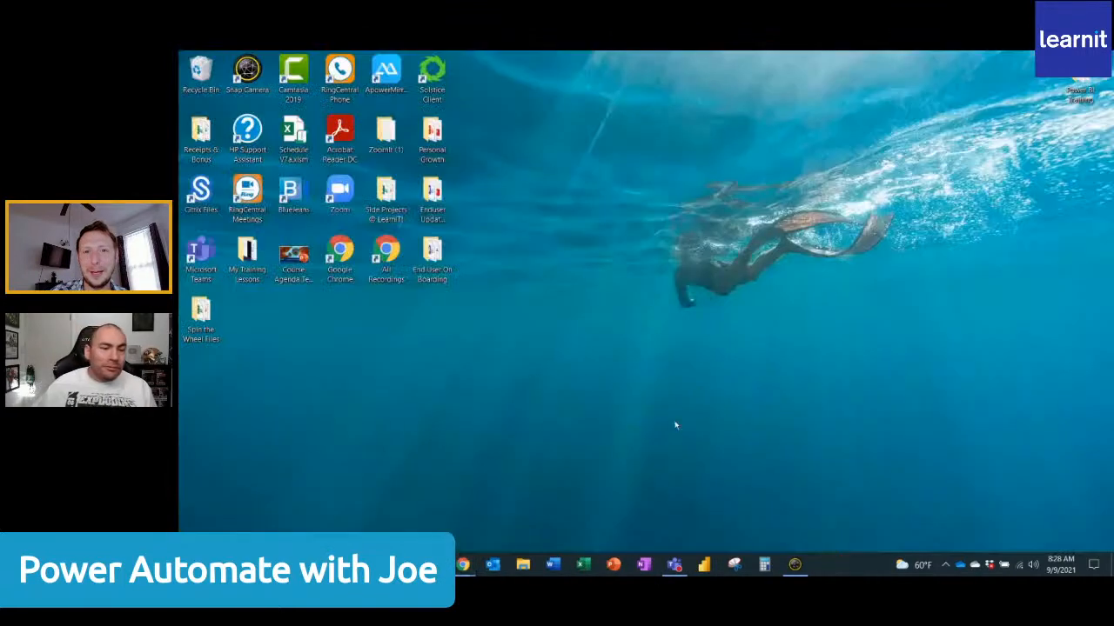
{"action": "mouse_move", "coordinate": [463, 565]}
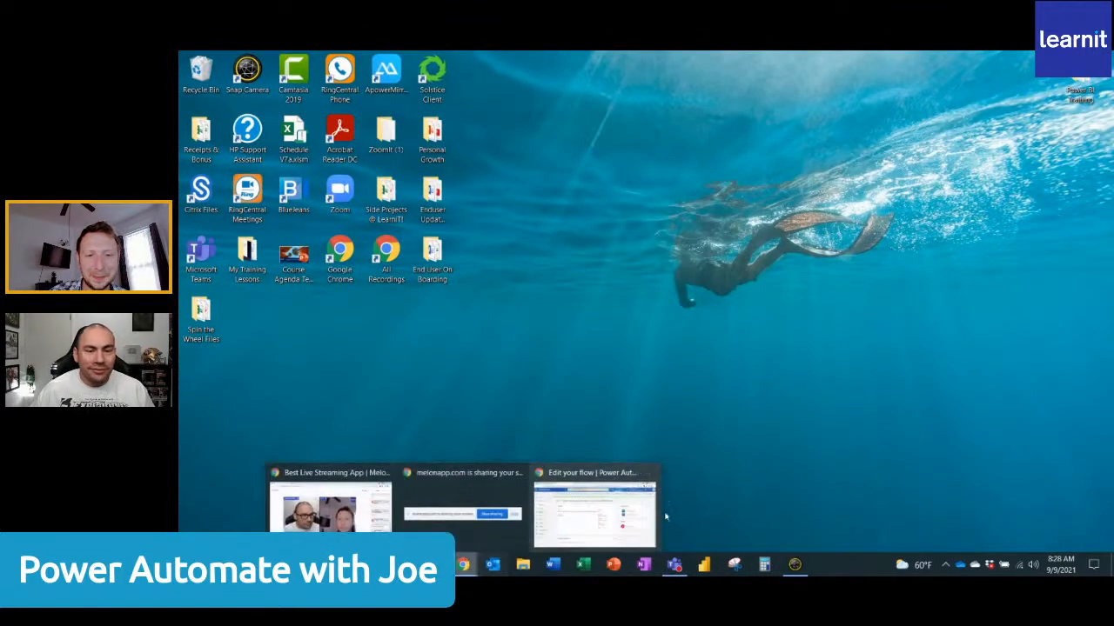